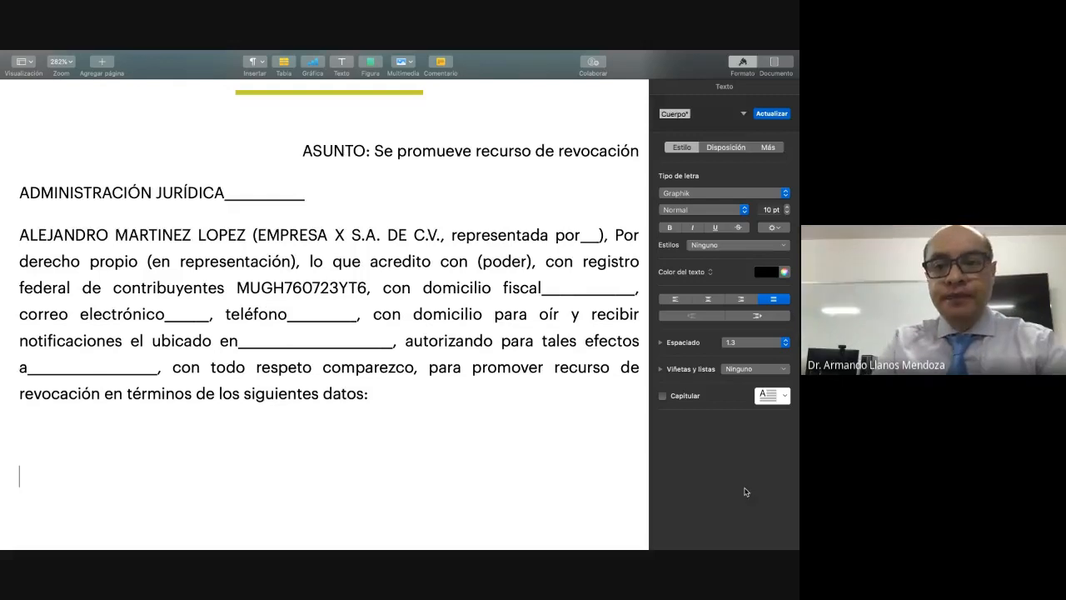
Step: Add the centred heading "ACTO QUE SE RECURRE" below the introductory paragraph and start a justified paragraph beneath it
click(709, 299)
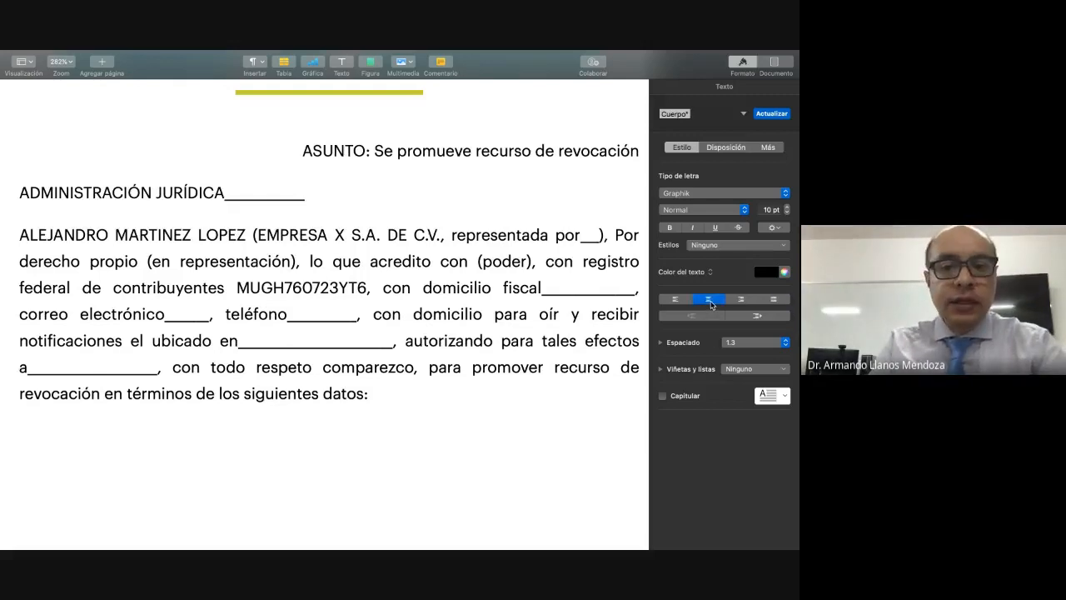
text(Acto)
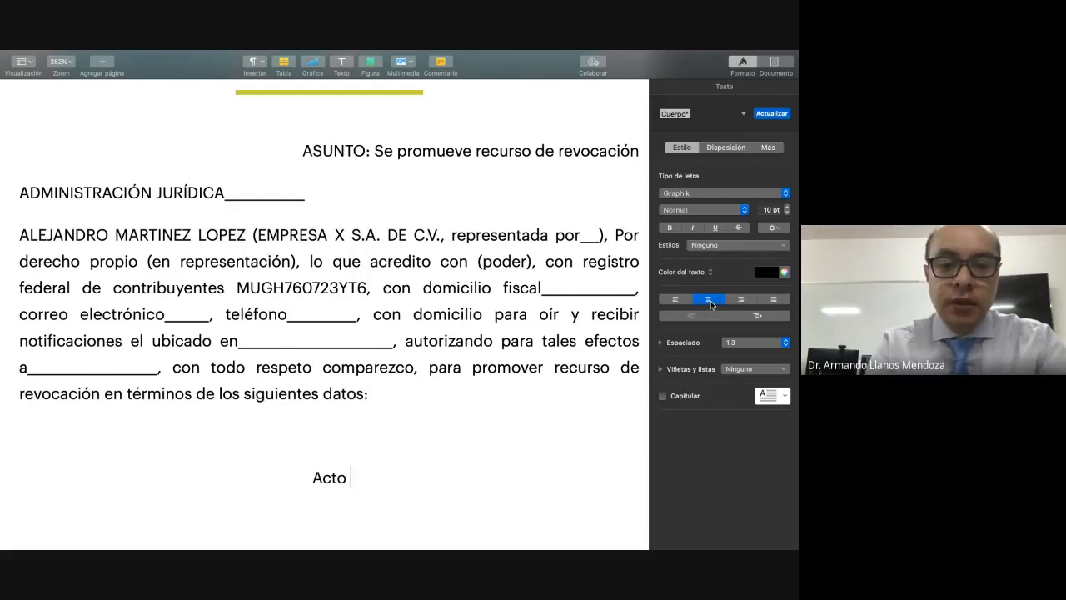
key(BackSpace)
key(BackSpace)
key(BackSpace)
text(AA)
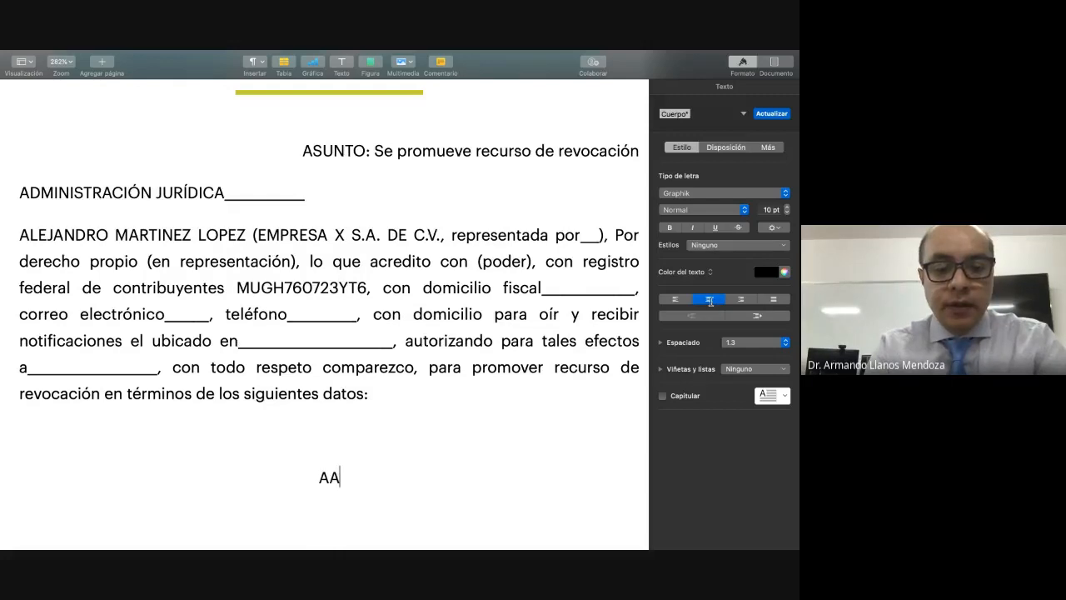
key(BackSpace)
text(CR)
key(BackSpace)
text(TO)
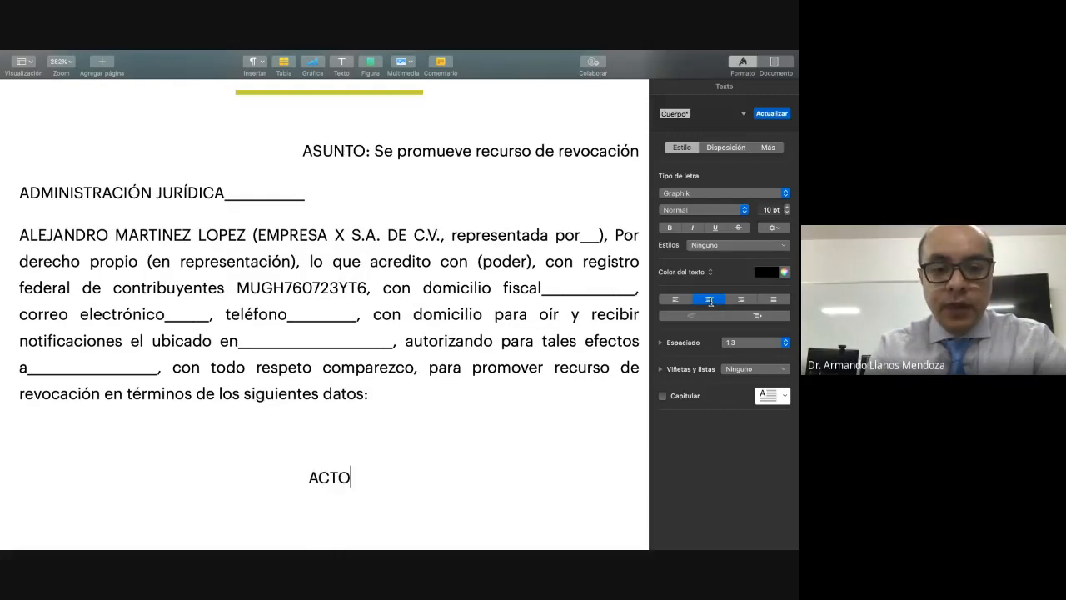
text( QUE SE RECURRE)
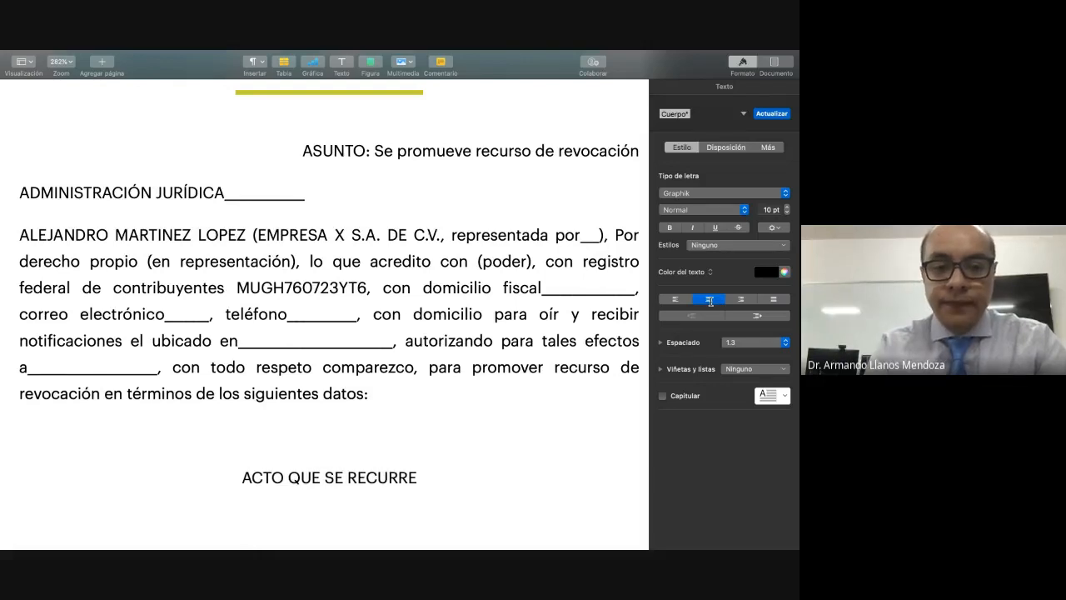
key(Return)
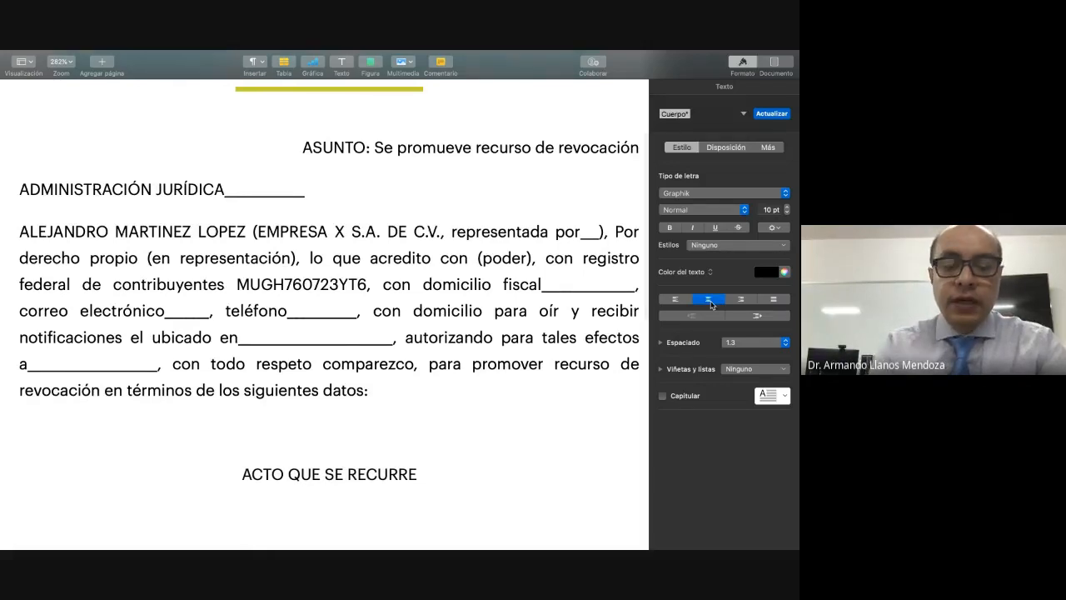
click(773, 300)
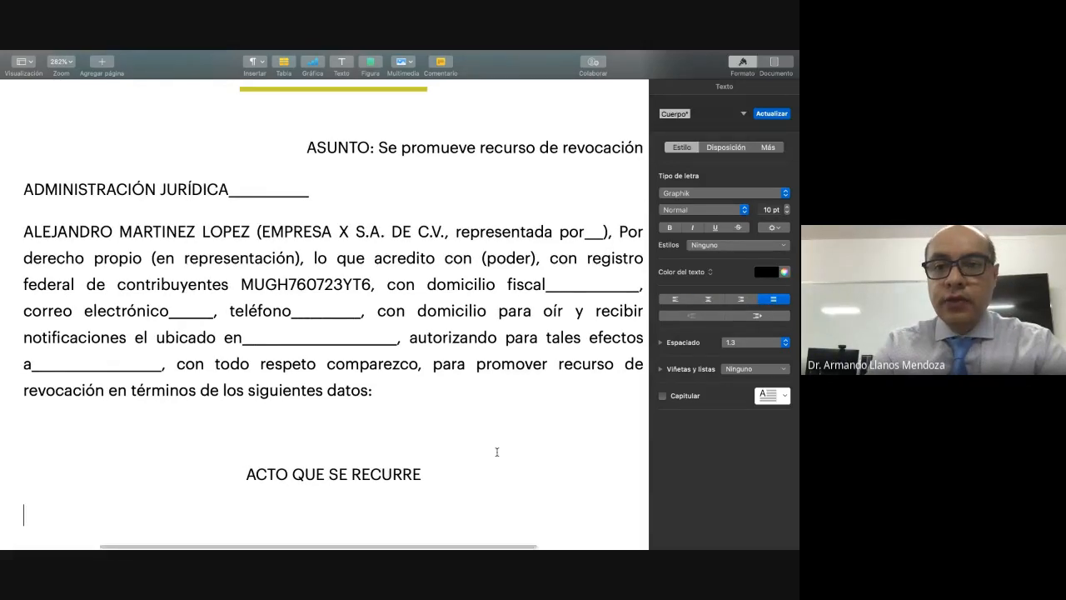
Step: Apply the "INFORMACIÓN DEL REMITENTE" paragraph style to the heading "ACTO QUE SE RECURRE"
scroll(495, 450, down, 3)
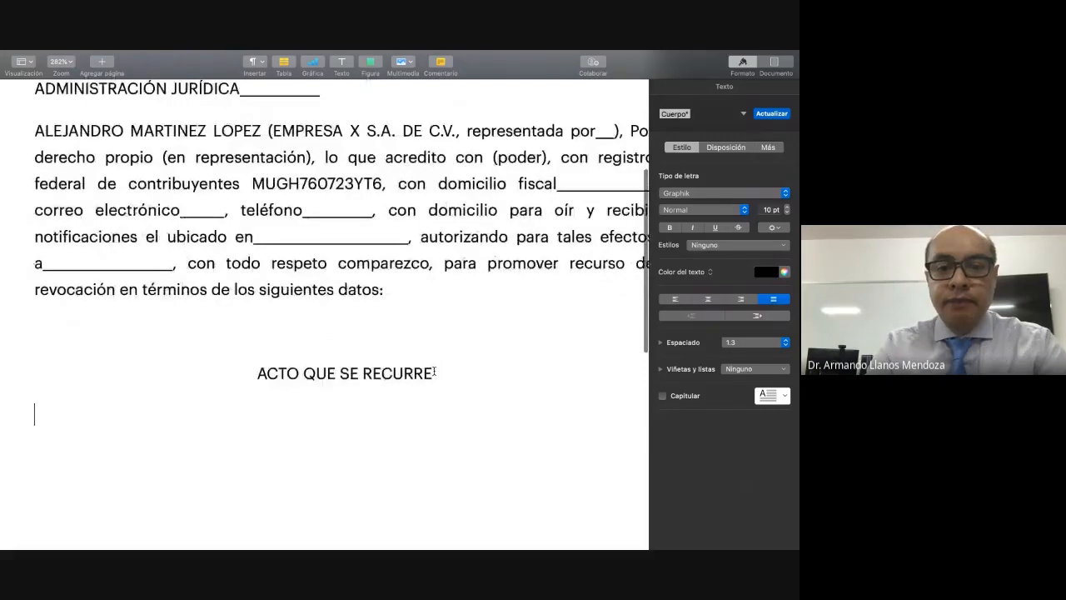
drag(436, 371, 258, 375)
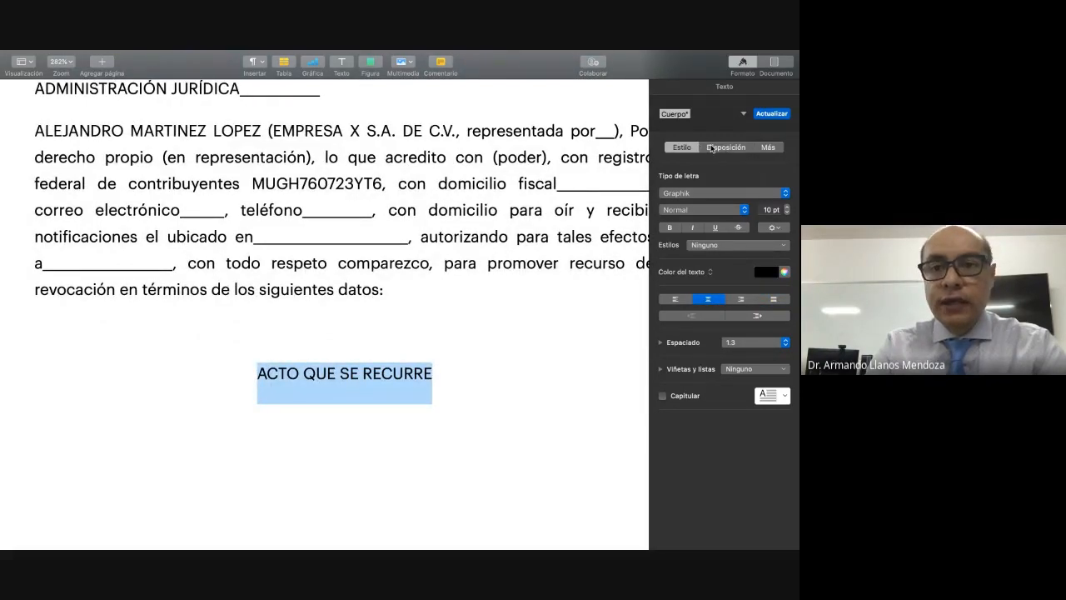
click(744, 114)
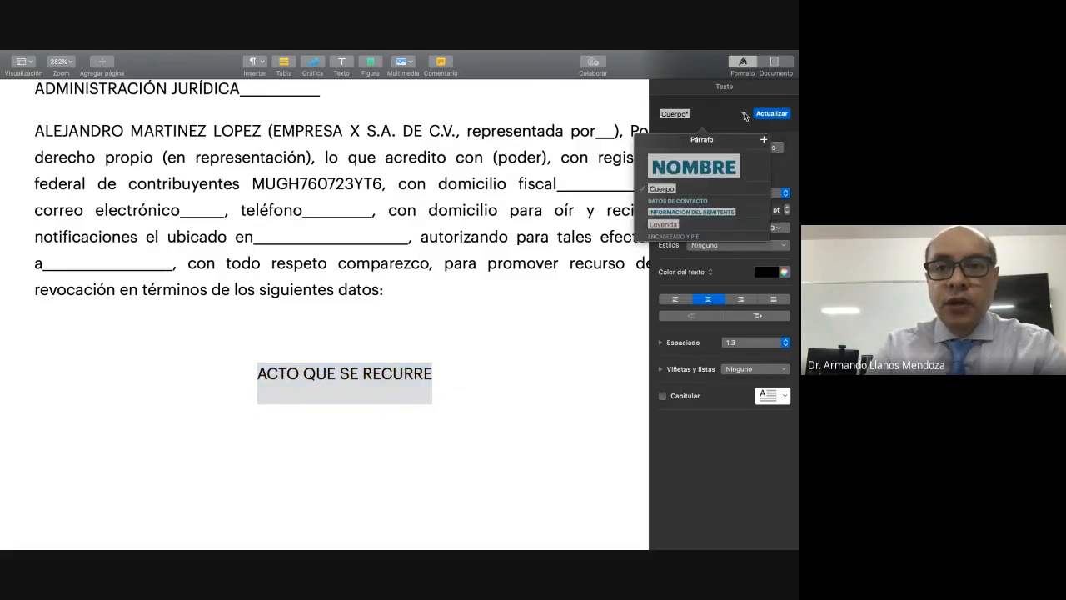
click(691, 213)
click(264, 417)
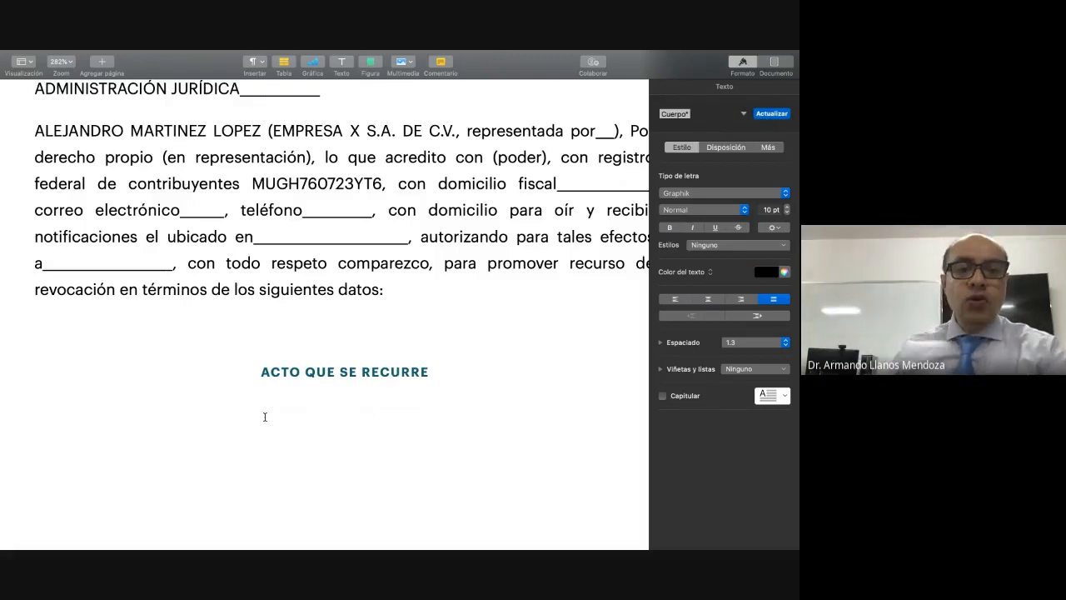
Step: Apply the "INFORMACIÓN DEL REMITENTE" paragraph style to the "ADMINISTRACIÓN JURÍDICA" addressee line
scroll(265, 417, up, 3)
scroll(265, 417, up, 5)
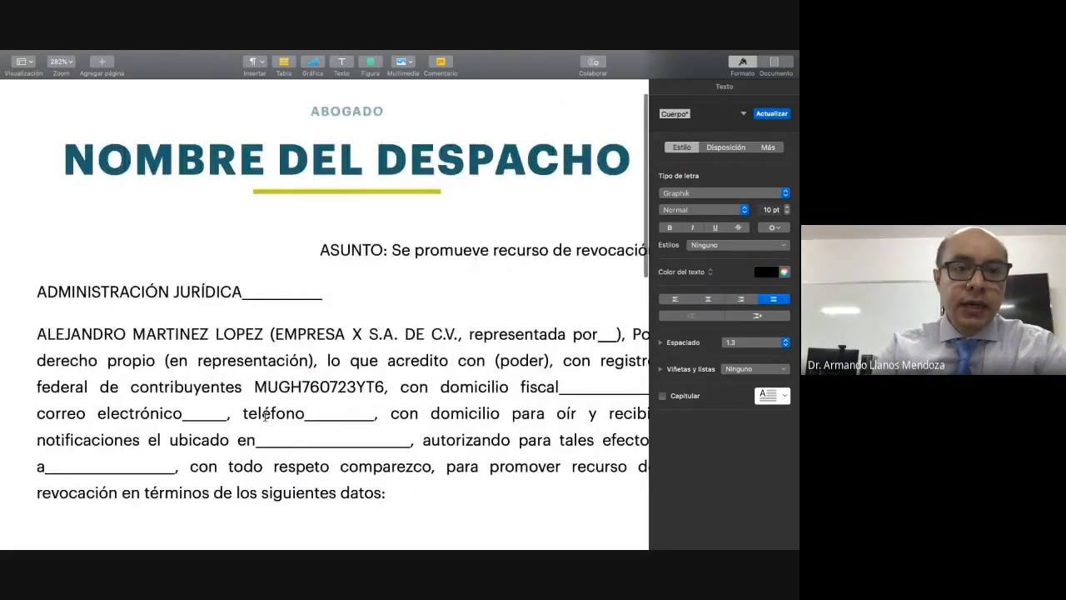
drag(39, 291, 320, 292)
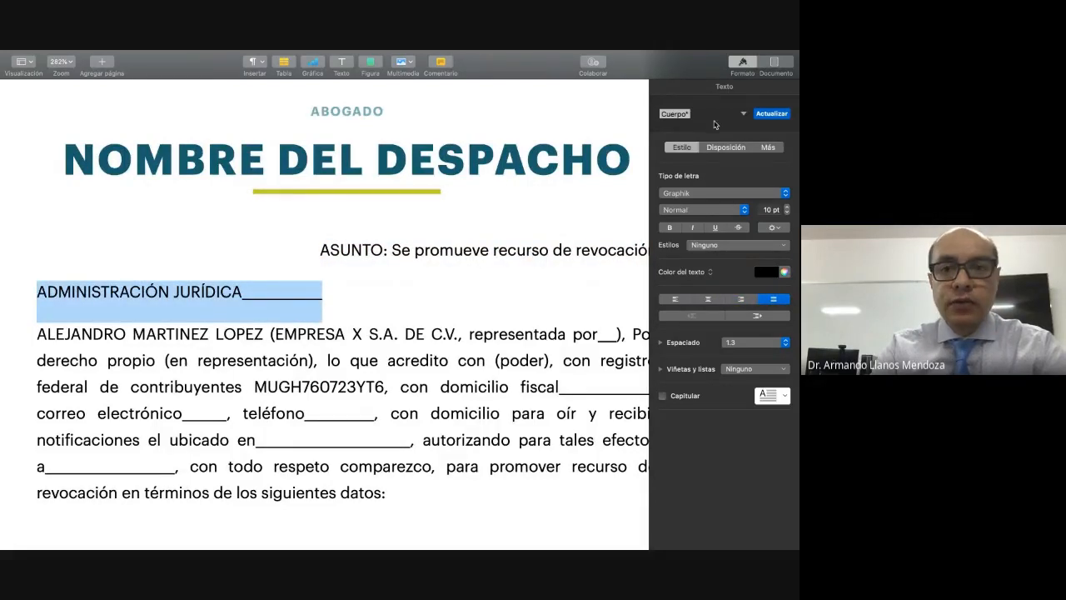
click(744, 114)
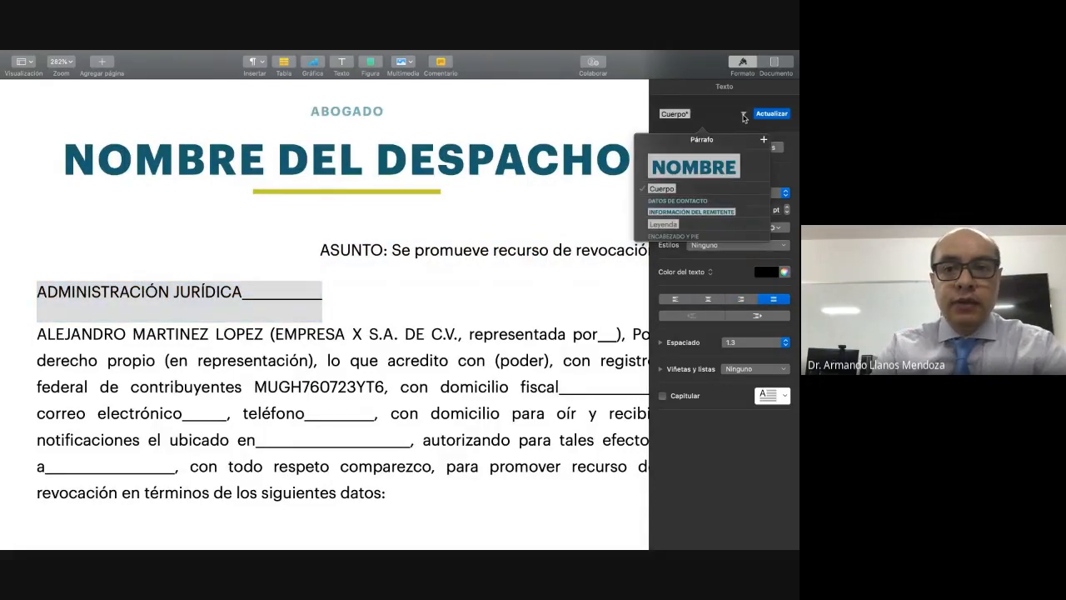
click(680, 211)
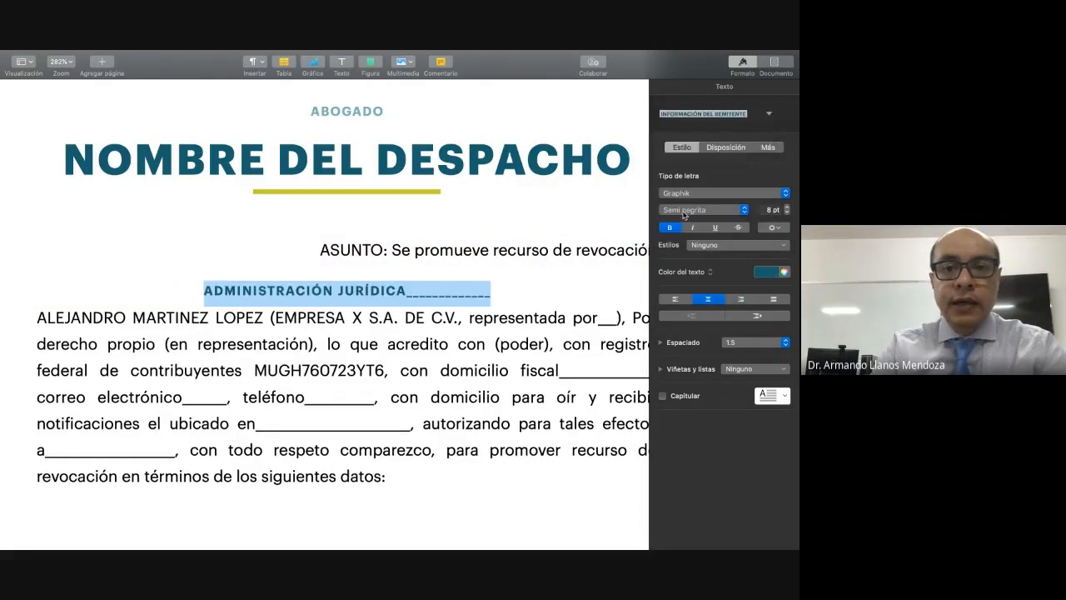
Step: Align the "ADMINISTRACIÓN JURÍDICA" line to the left and insert a blank line after it
click(202, 286)
click(679, 298)
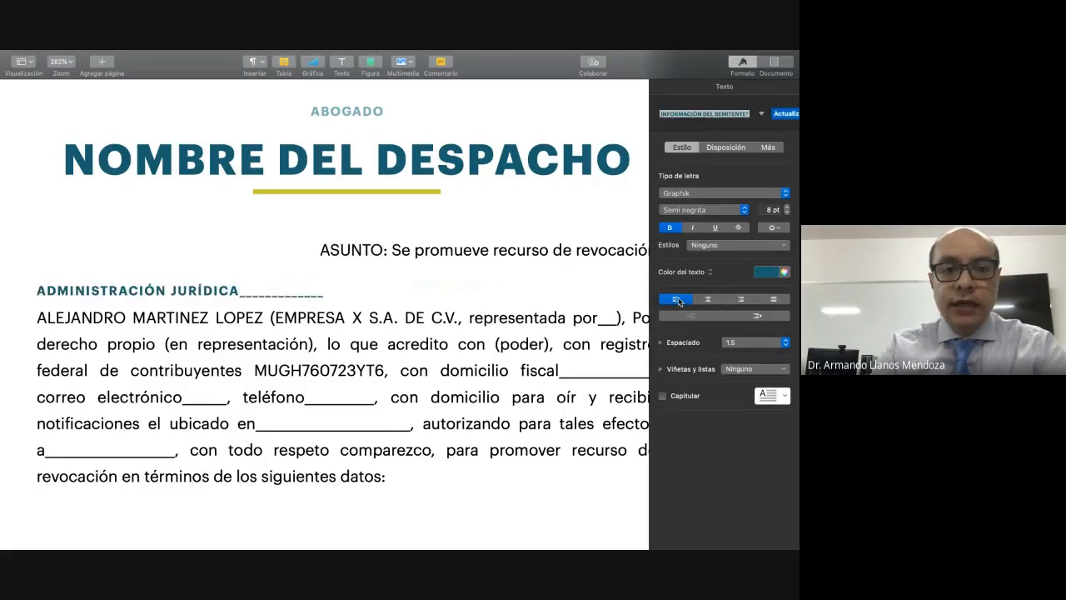
click(362, 297)
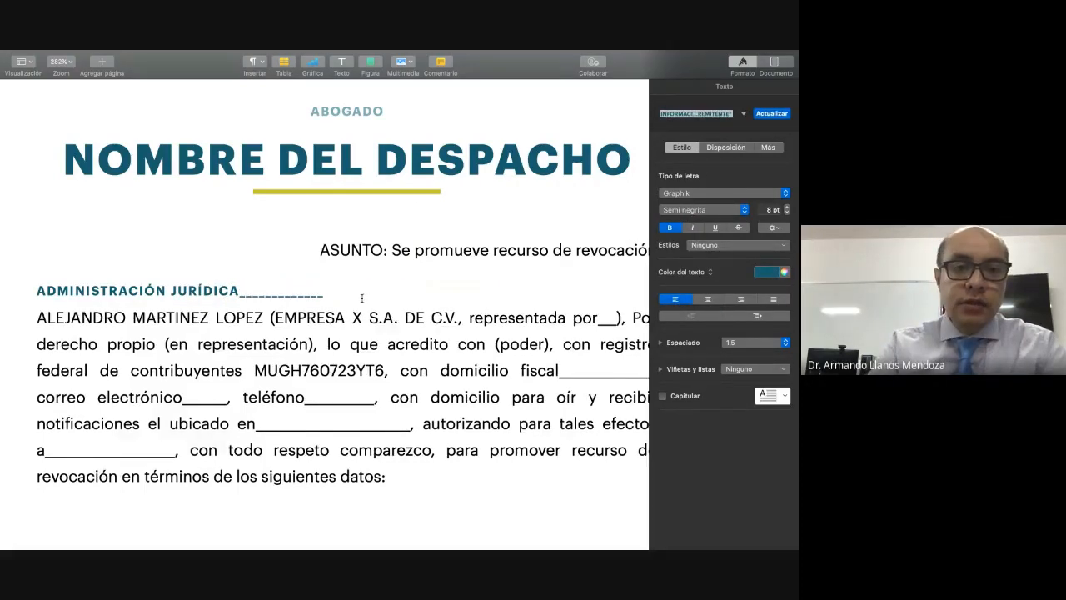
key(Return)
Step: Begin the paragraph under "ACTO QUE SE RECURRE" with the dashed item "- Describir:", capitalising only the initial letter
scroll(361, 297, down, 2)
scroll(361, 298, down, 5)
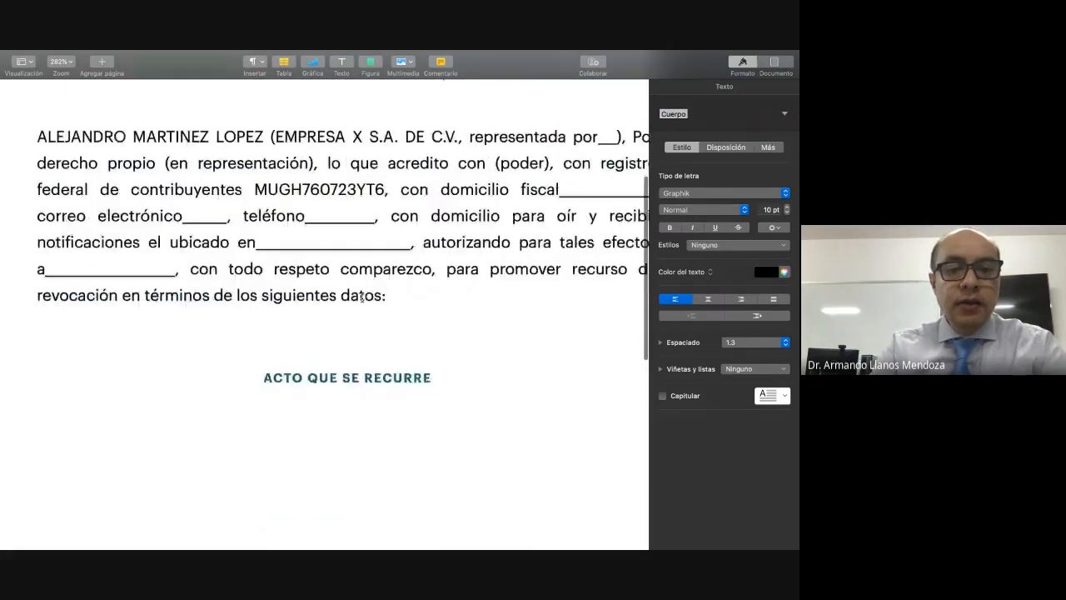
click(330, 385)
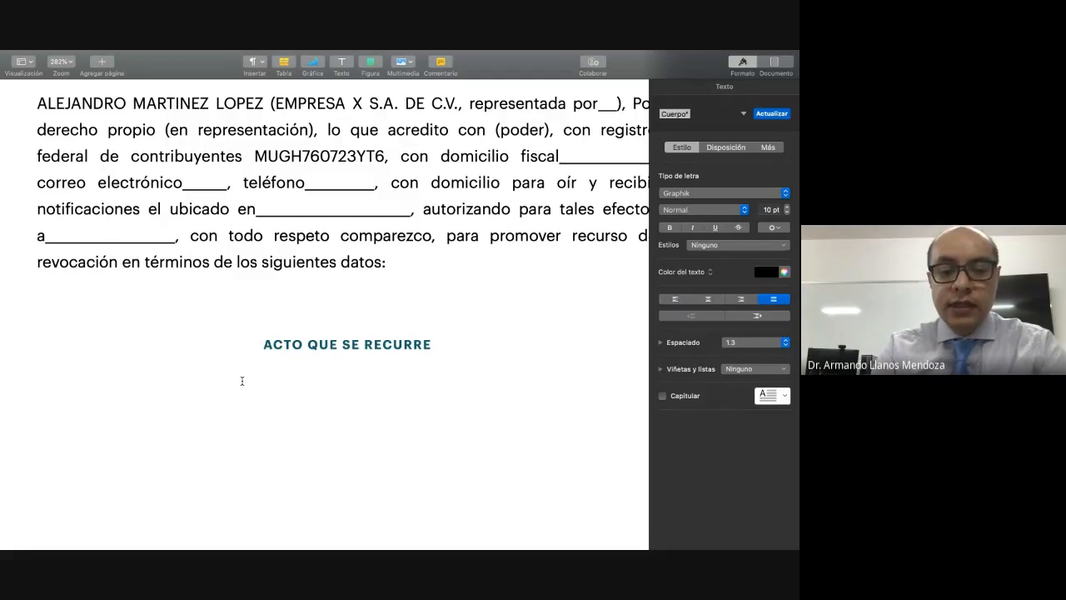
text(- DE)
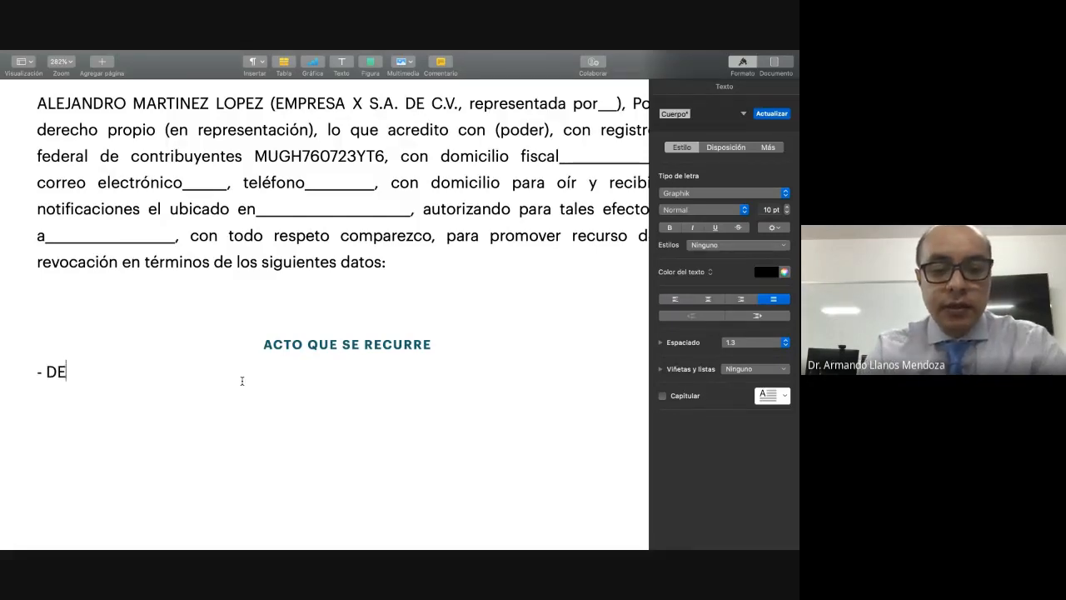
text(SCRIBIR)
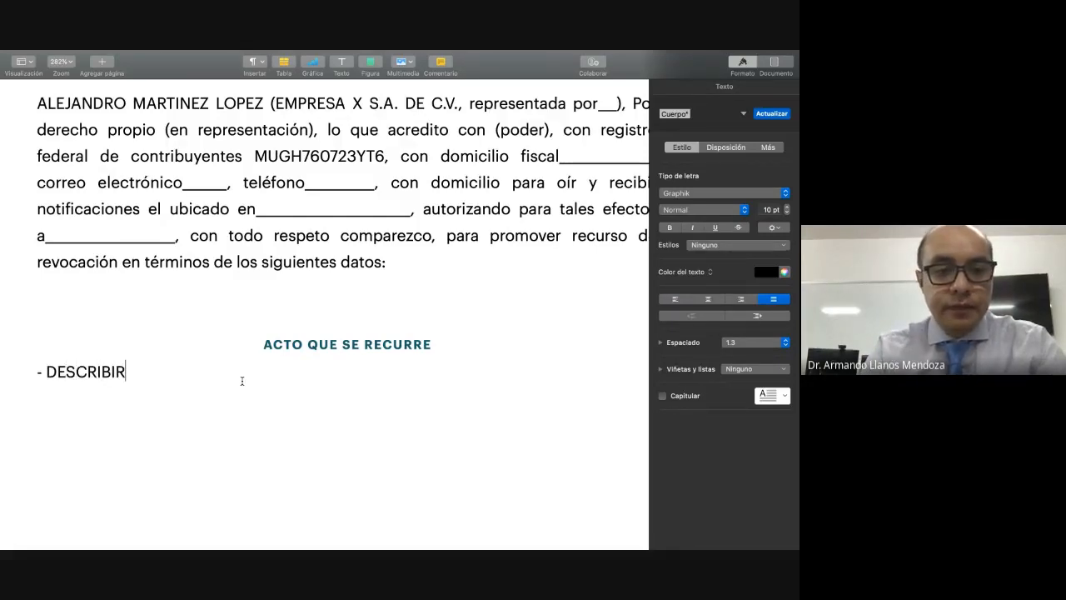
key(BackSpace)
key(BackSpace)
key(BackSpace)
key(BackSpace)
key(BackSpace)
key(BackSpace)
key(BackSpace)
key(BackSpace)
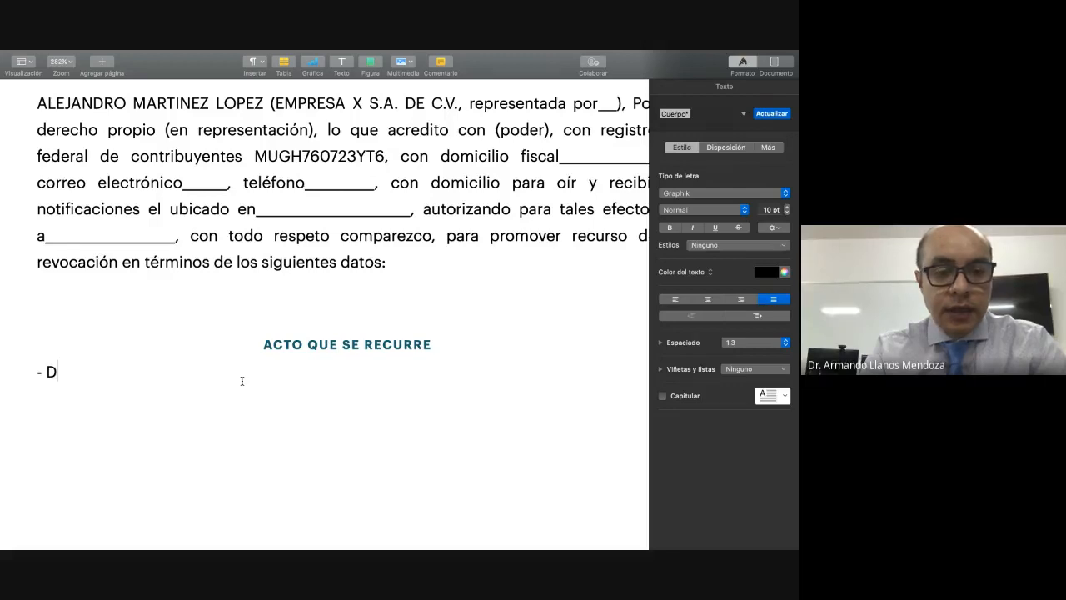
text(escri)
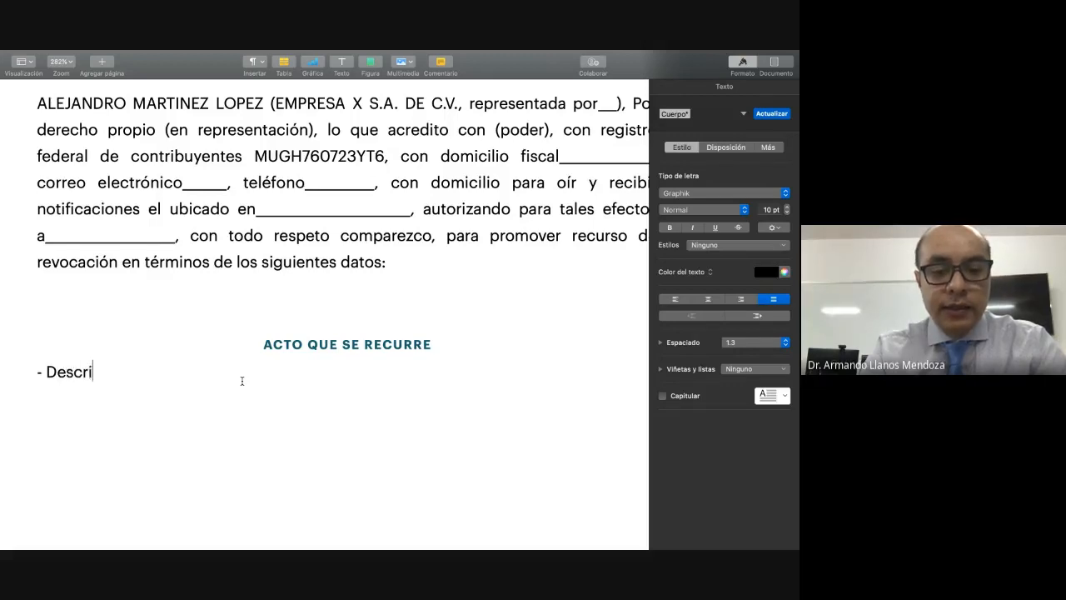
text(bir:)
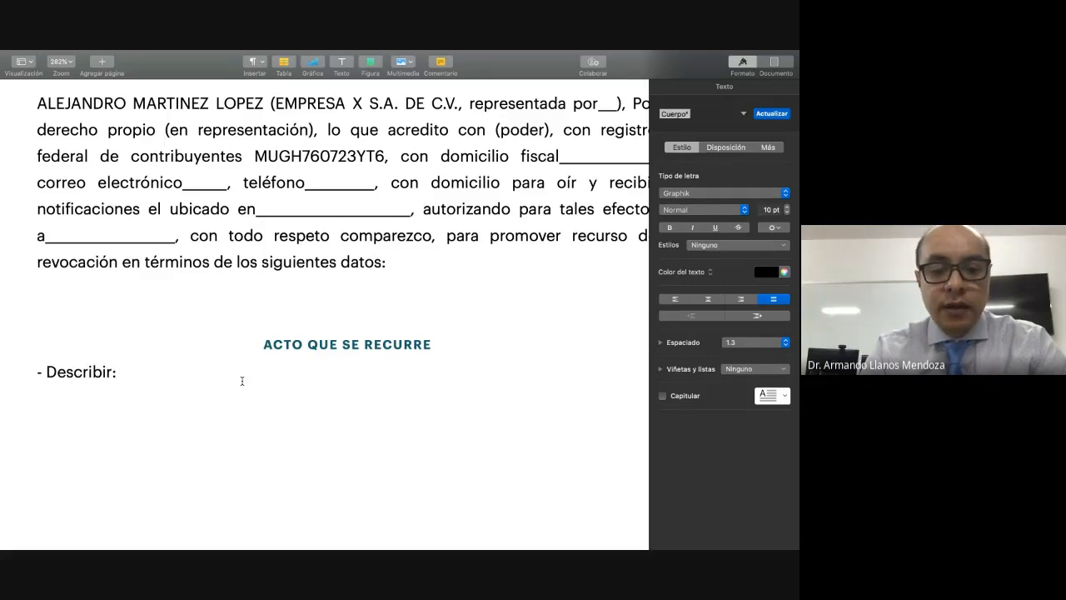
text( que acto )
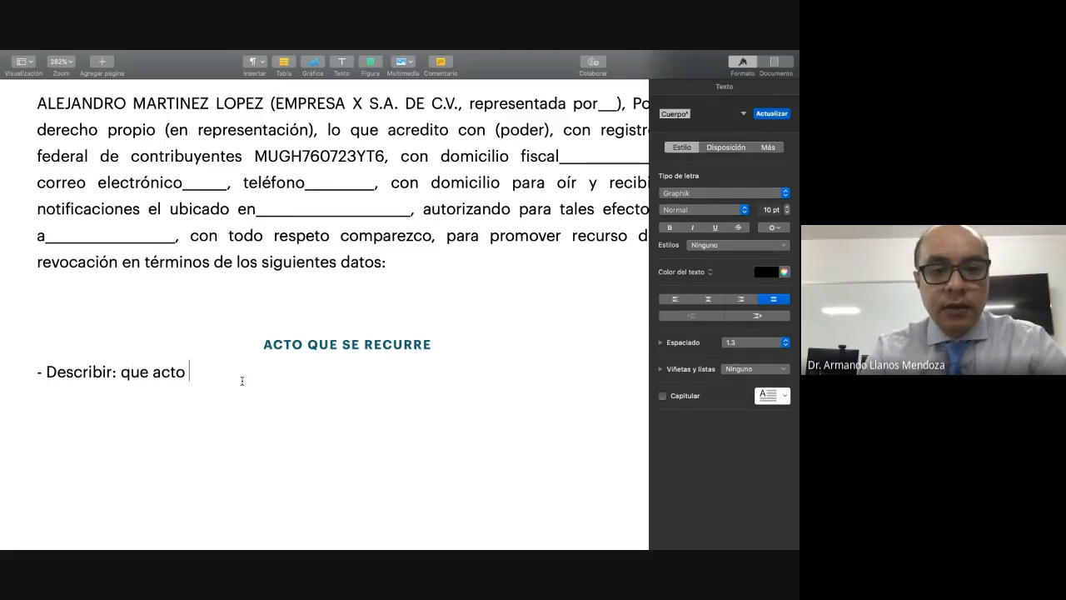
text(es ()
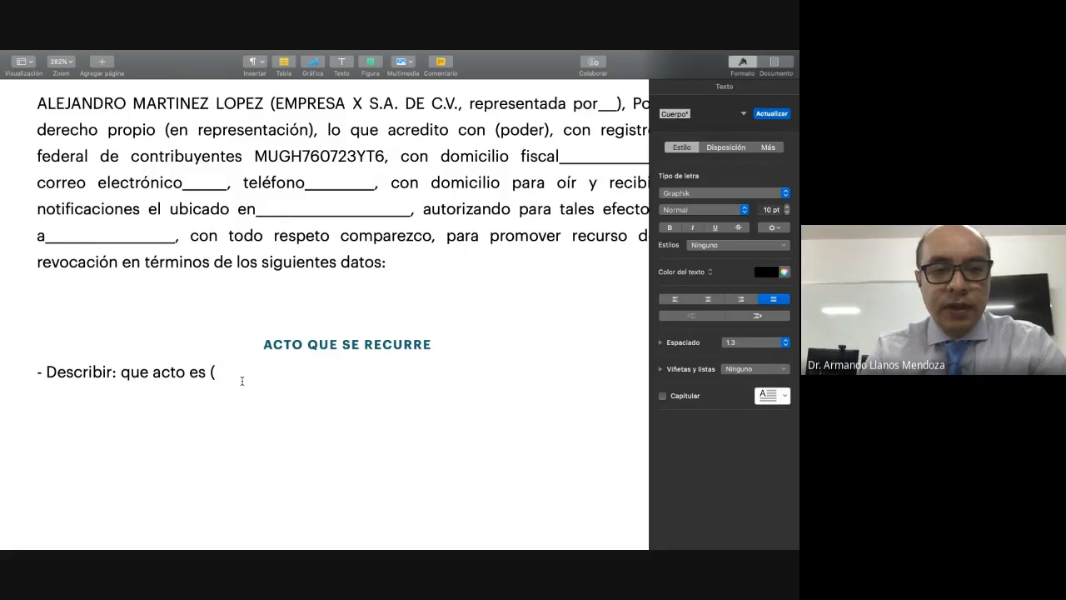
text(créd)
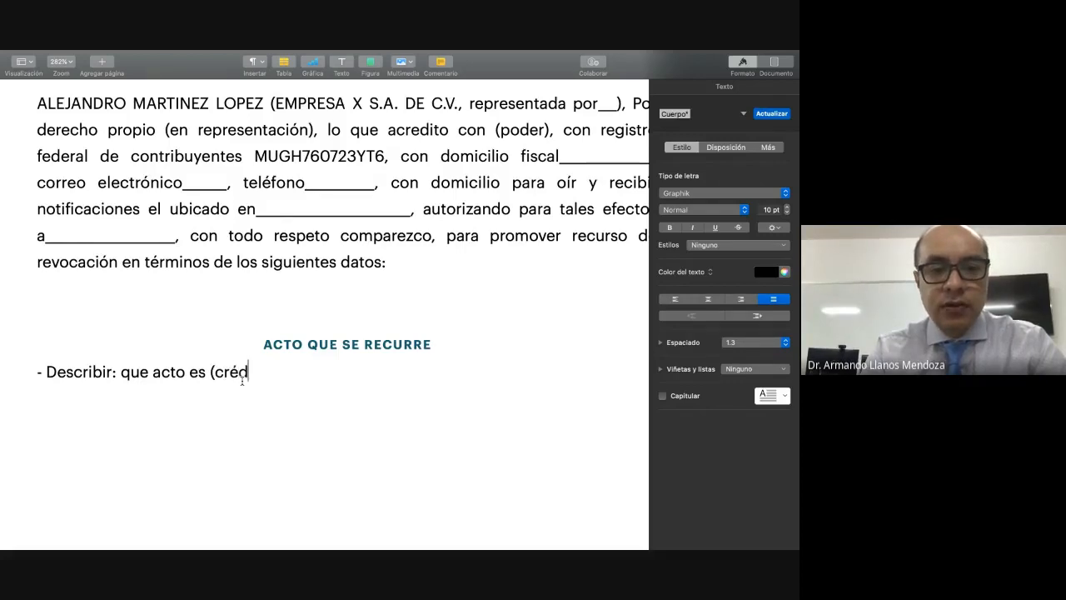
text(ito f)
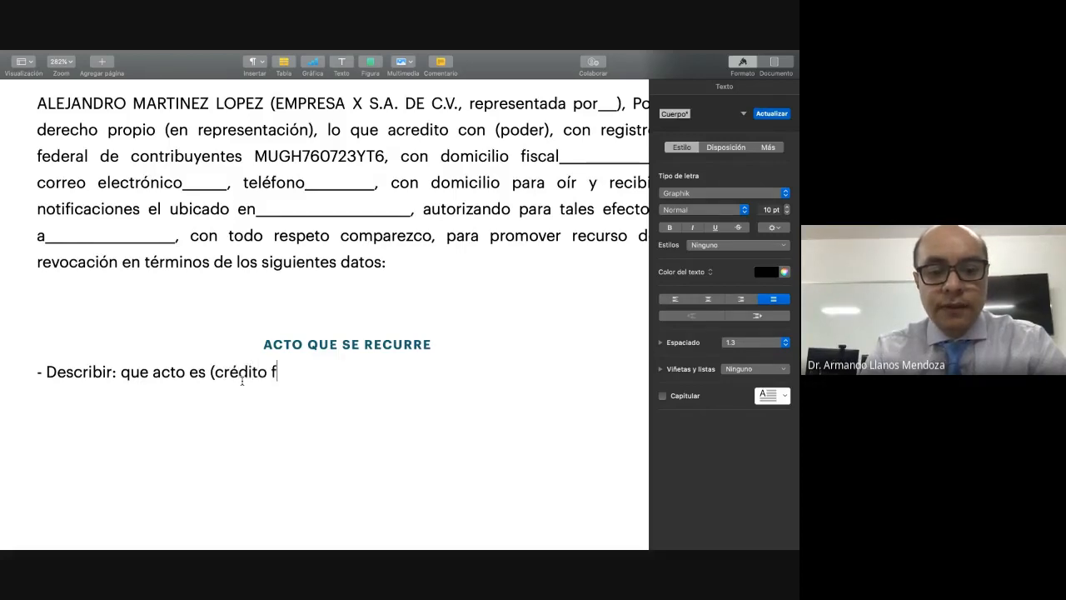
text(iscal))
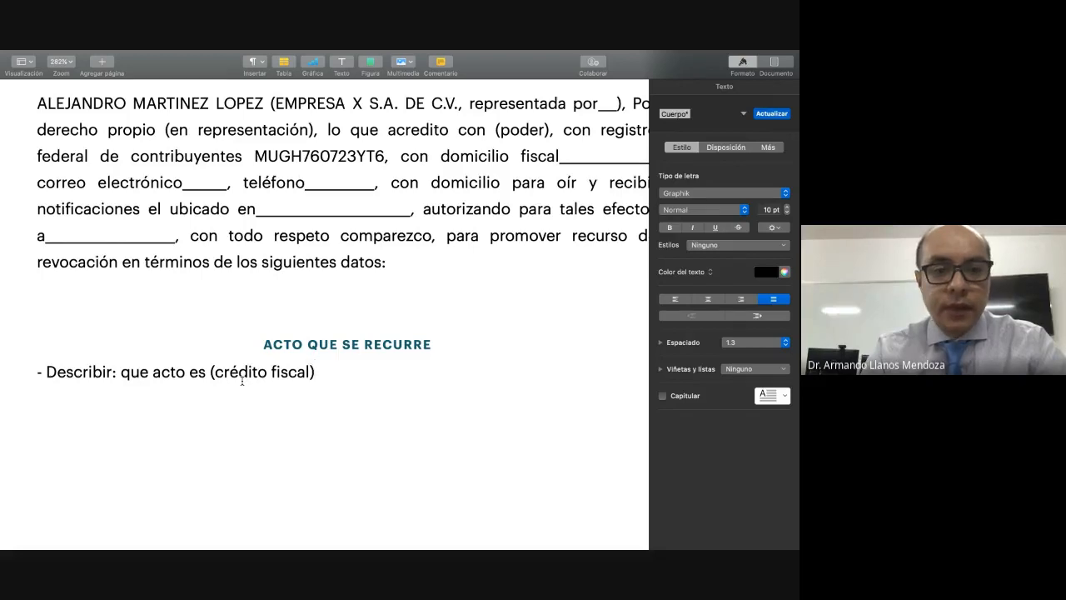
Step: Continue the "Describir:" item with the text "que acto es (crédito fiscal/multa)"
key(Left)
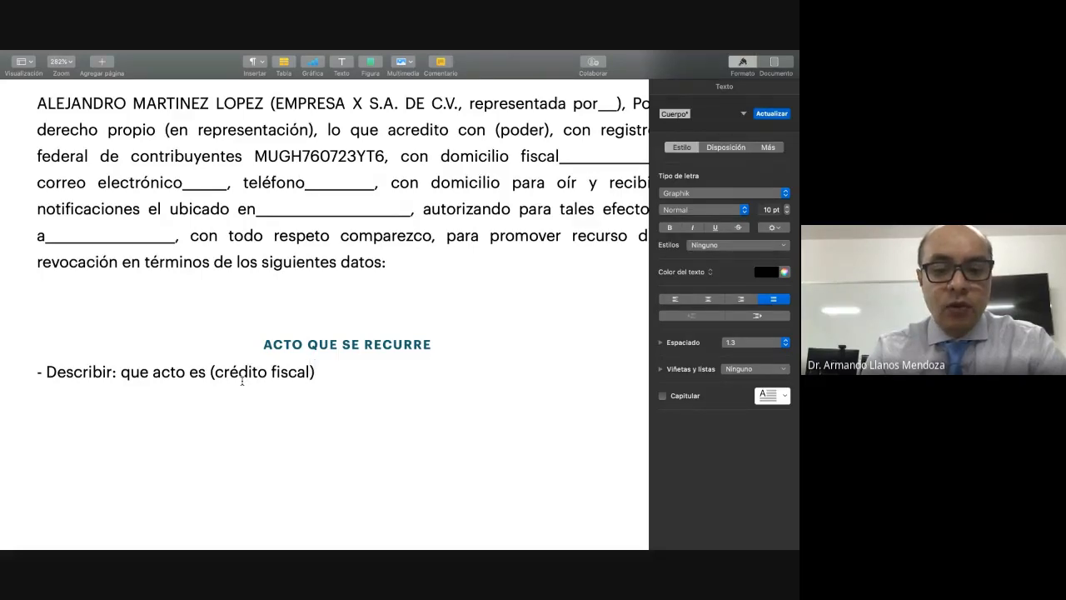
text(/multa)
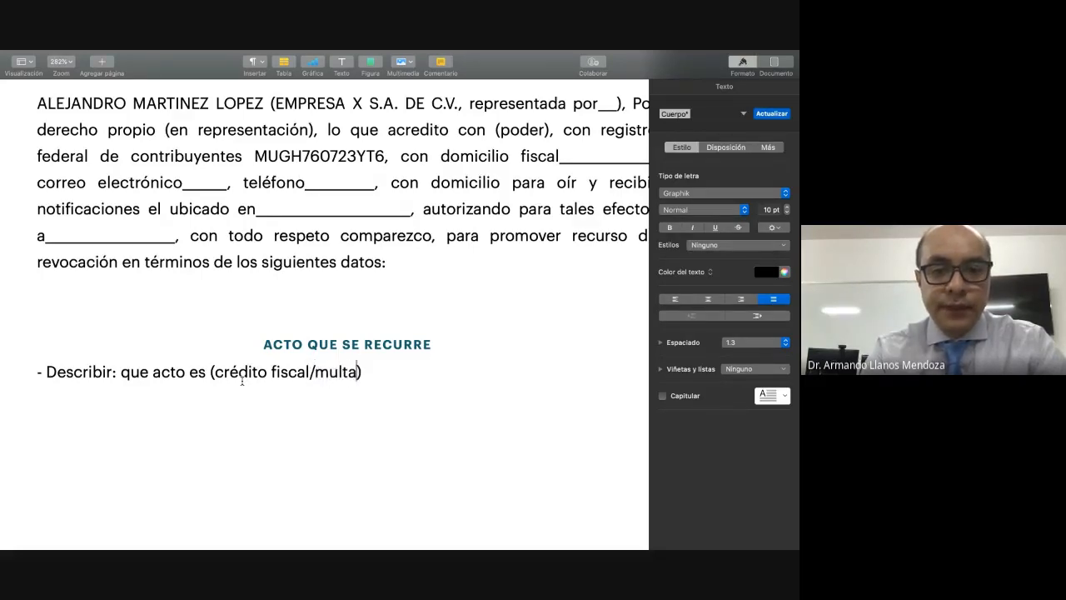
Step: Continue the "Describir:" item after "(crédito fiscal/multa)" with ", quien lo emitió, cuando,"
click(373, 371)
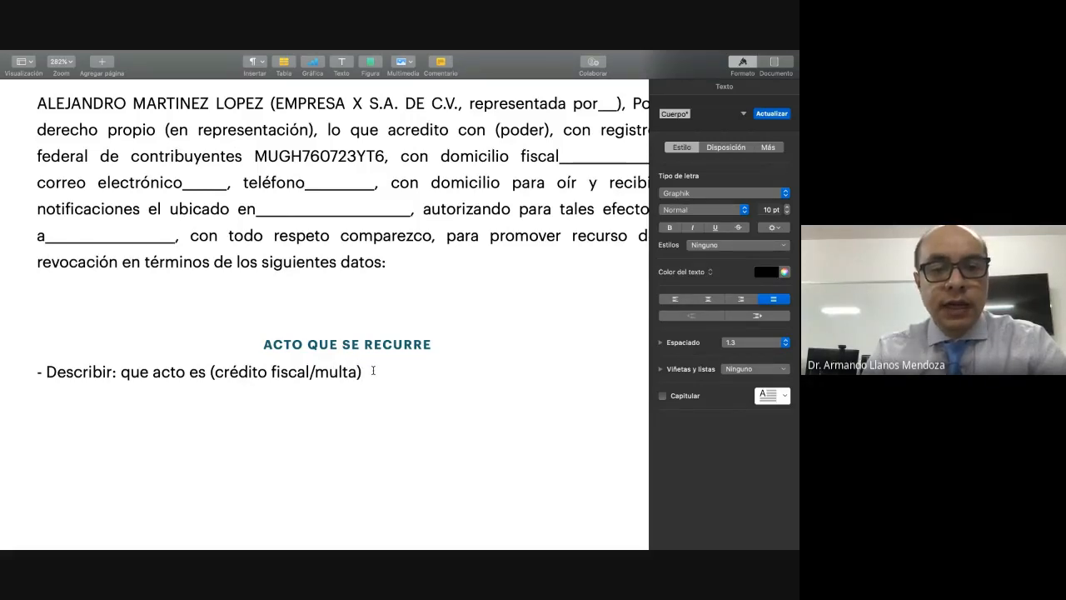
text(, quien )
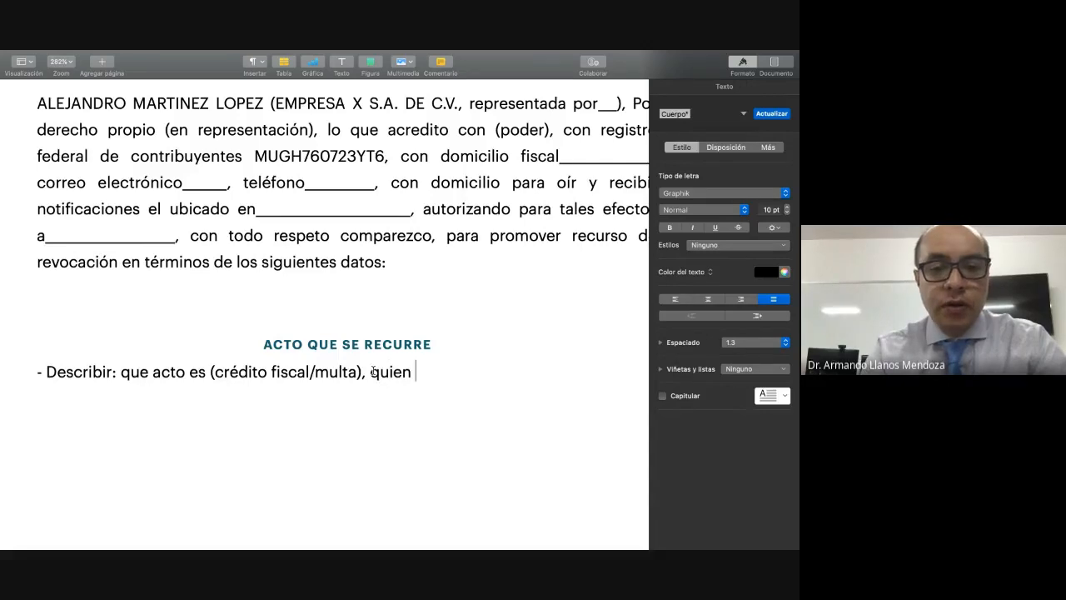
text(lo emiti)
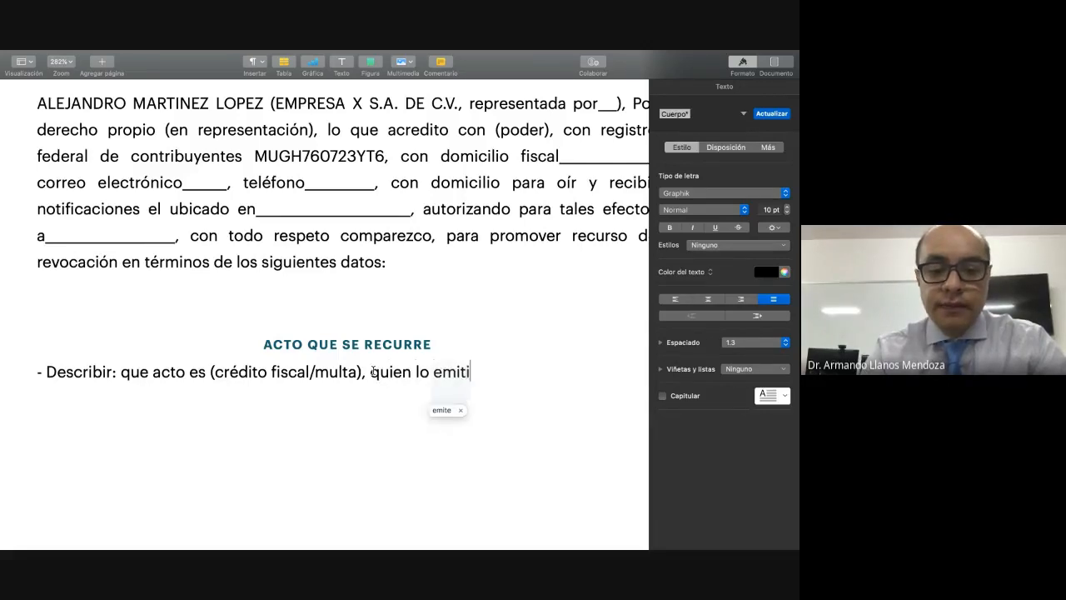
text(ó, c)
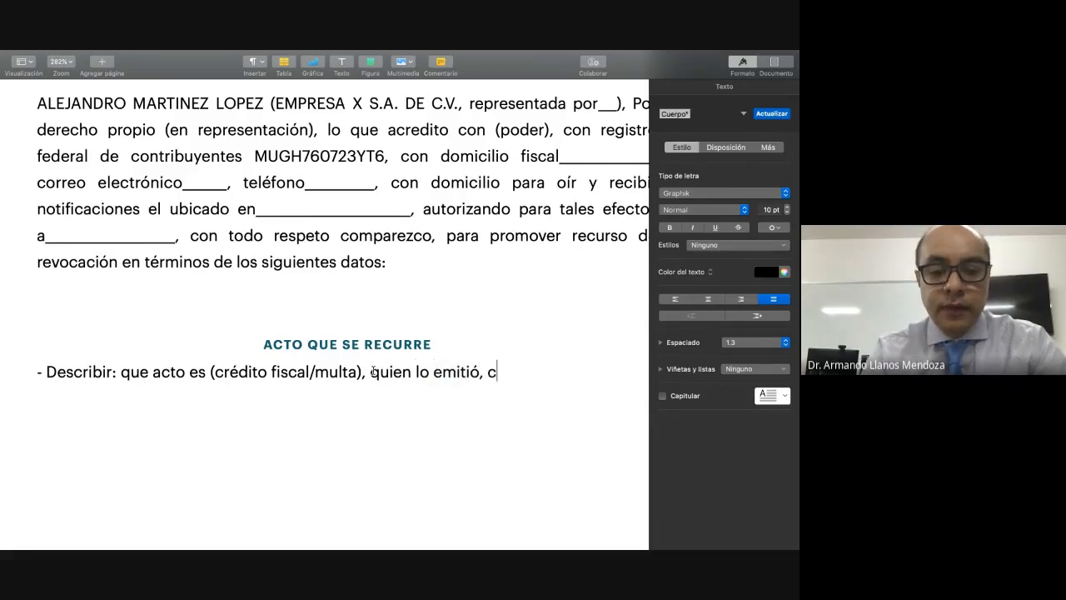
text(uando, )
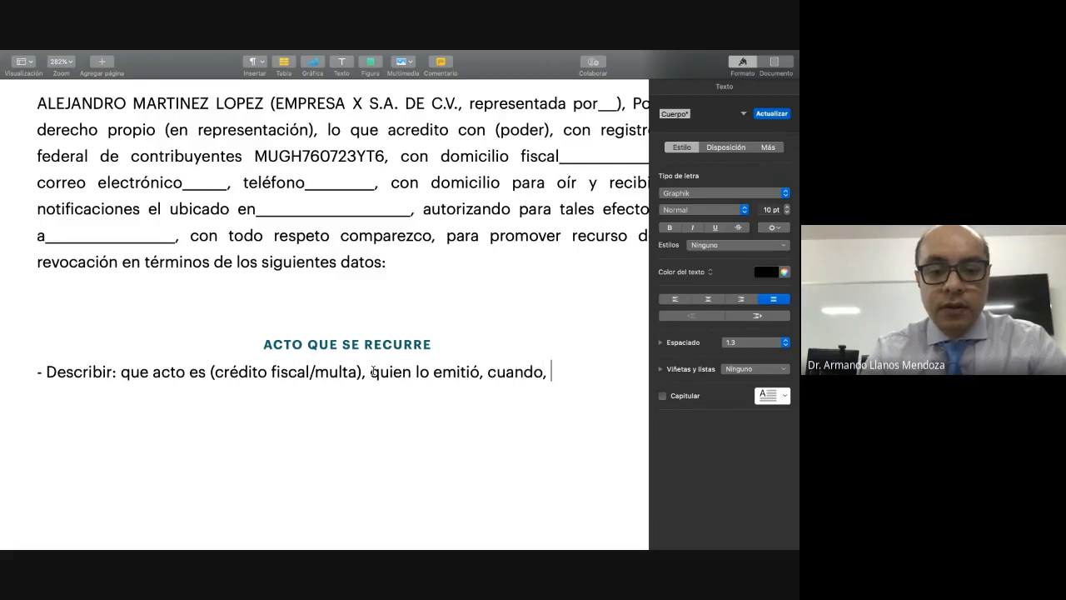
text(que se)
Step: Add "que número de identificación tiene el acto" to the end of the "Describir:" item
key(BackSpace)
key(BackSpace)
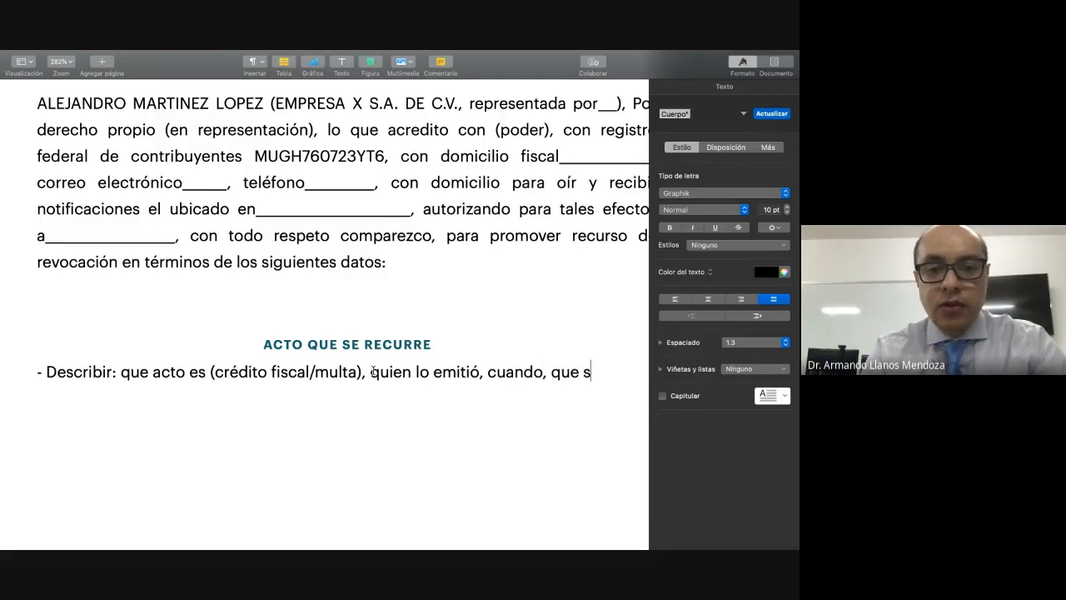
text(n)
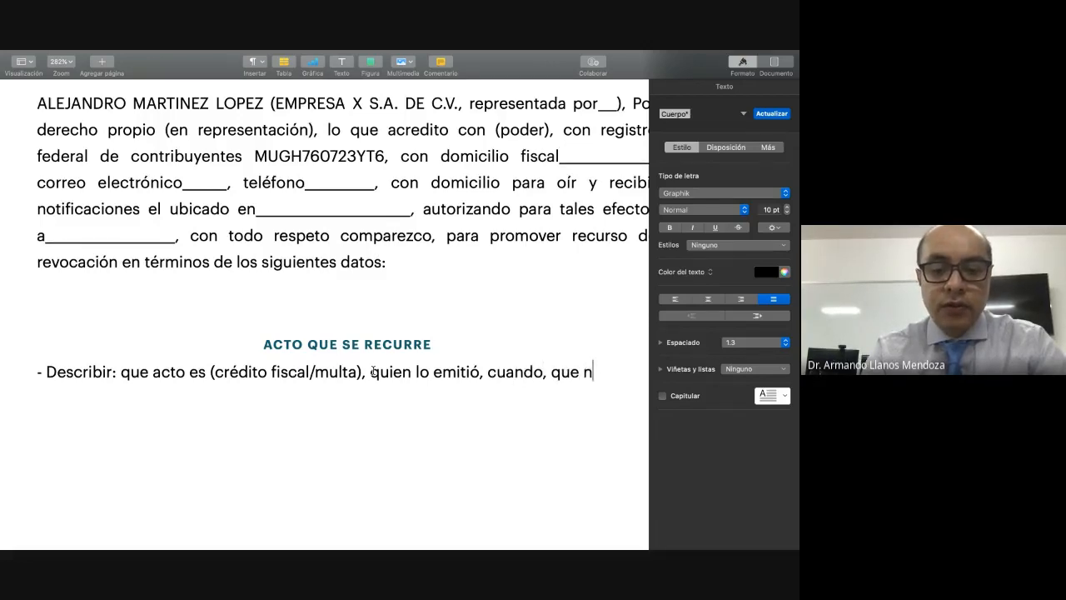
text(úmero)
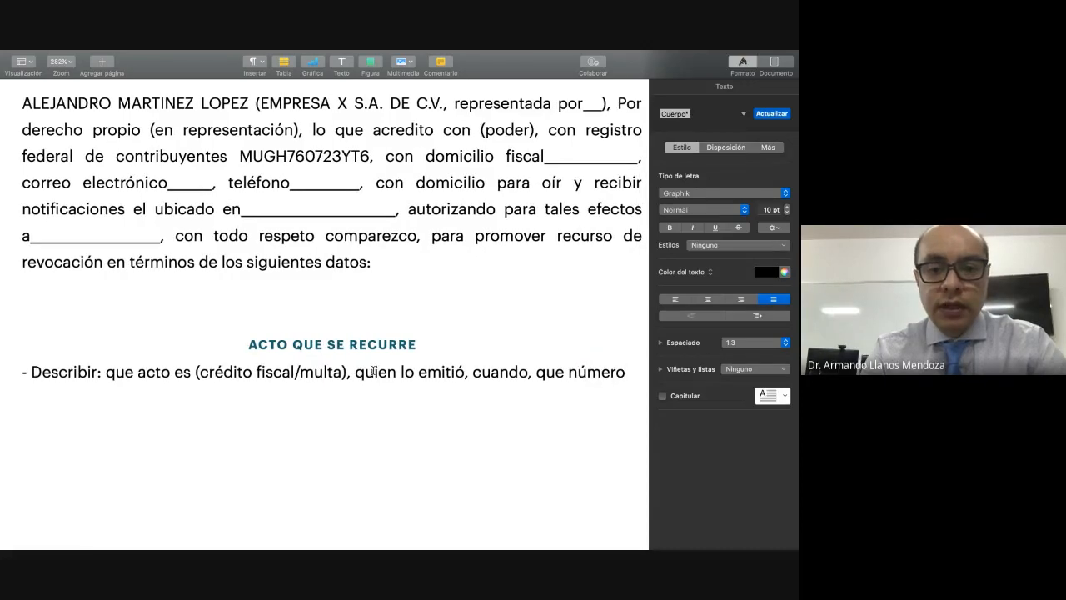
text( de id)
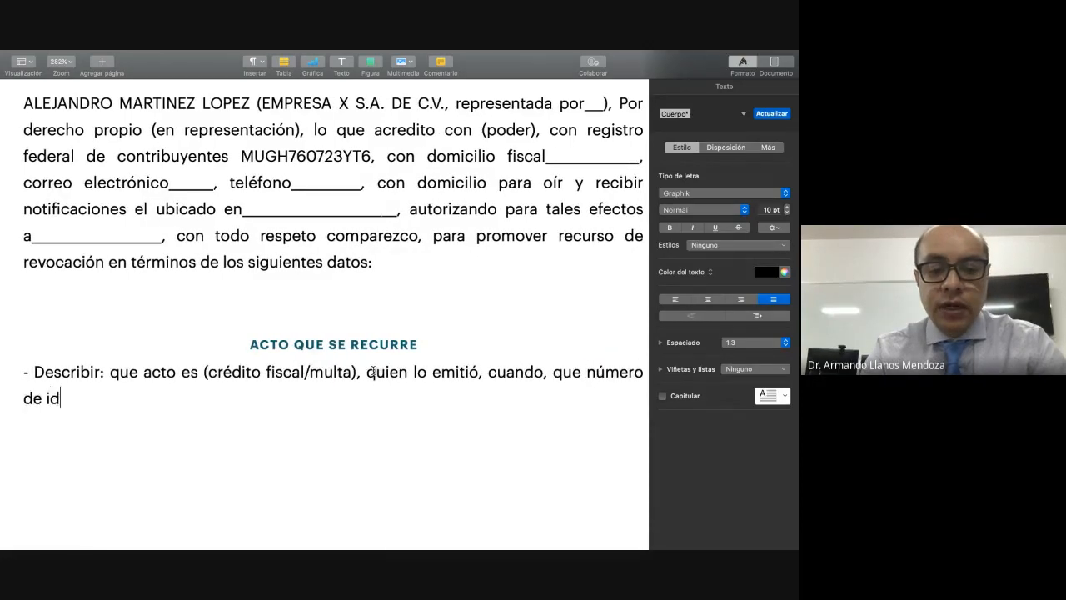
text(entificació)
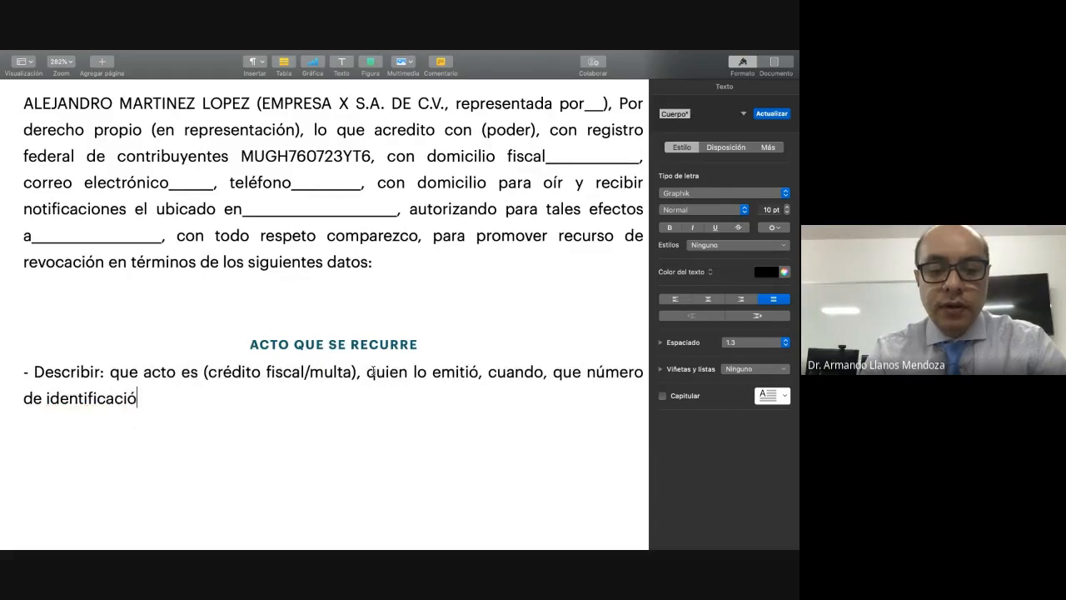
text(n tiene)
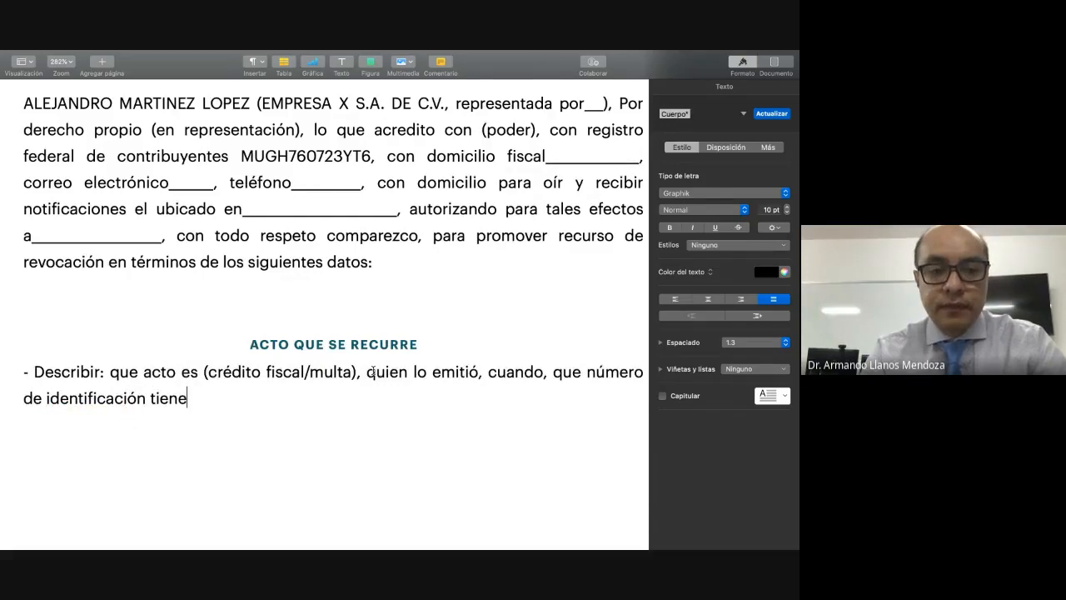
text( el acto)
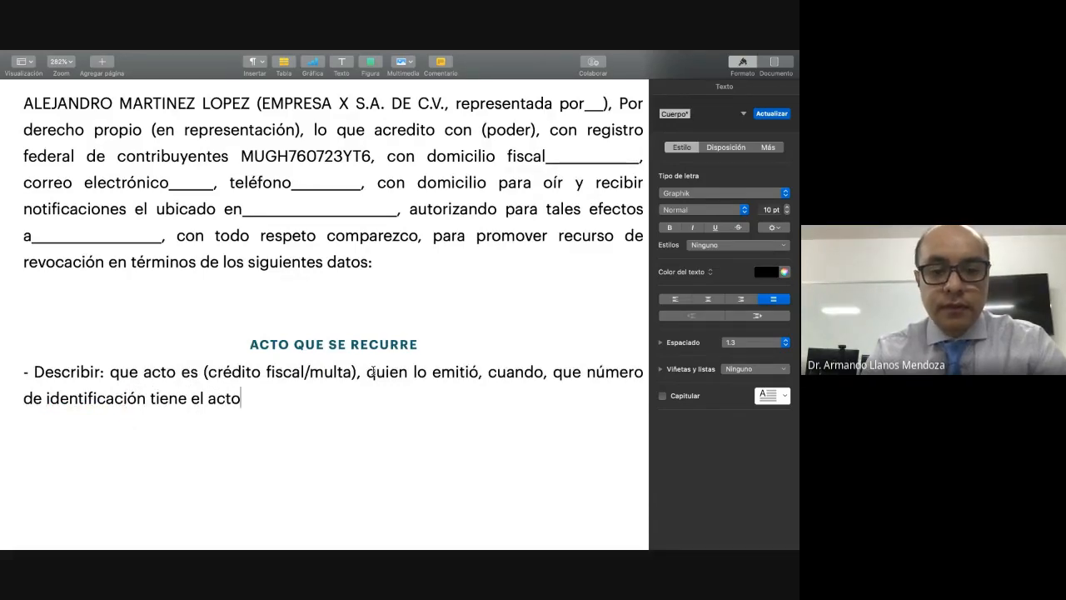
text(, cuando )
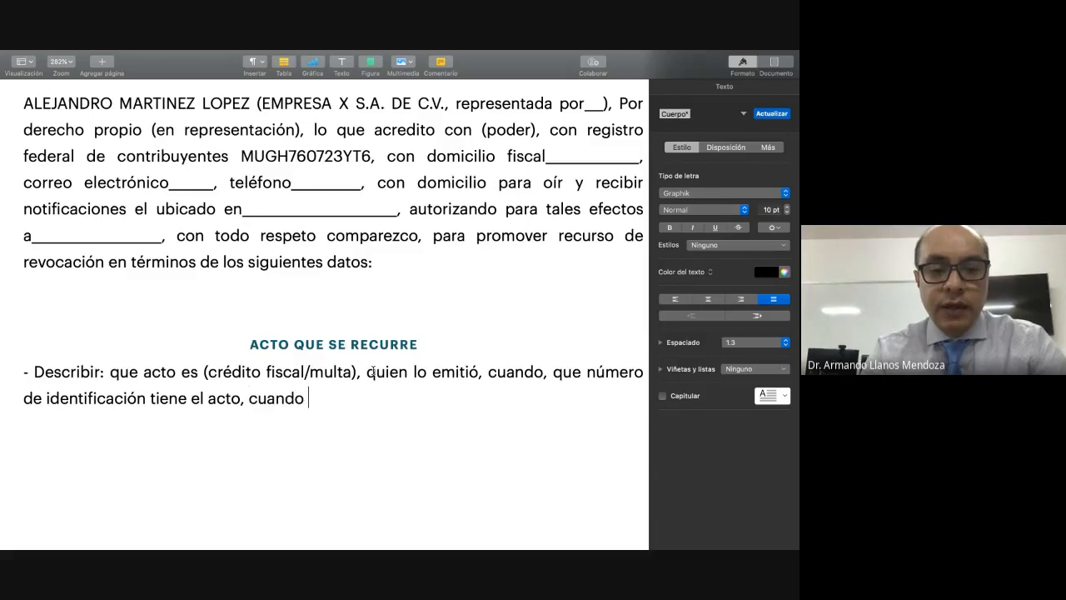
text(lo notifi)
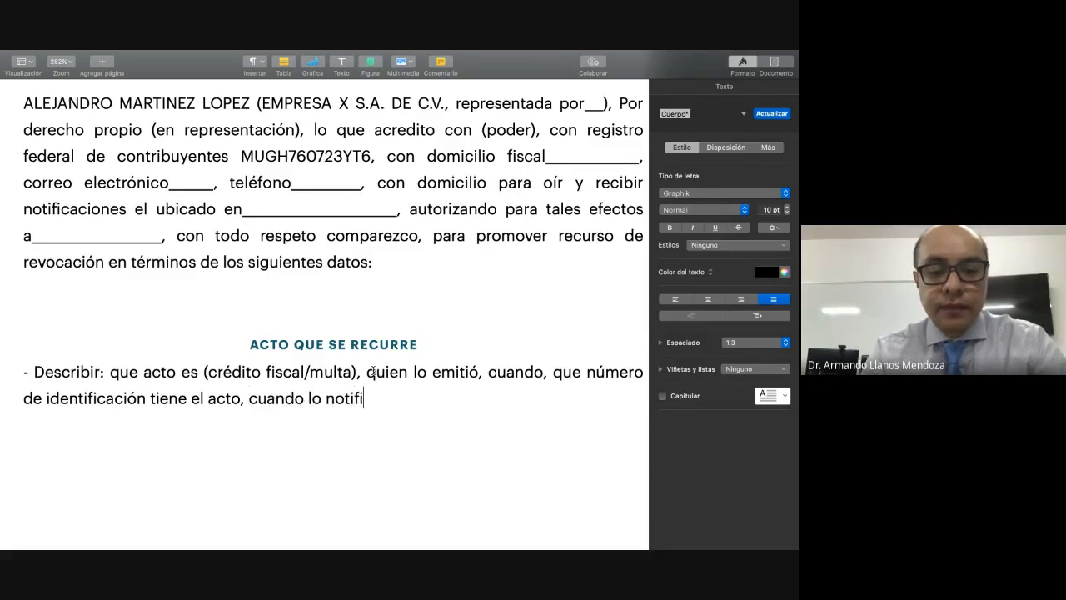
text(caron ()
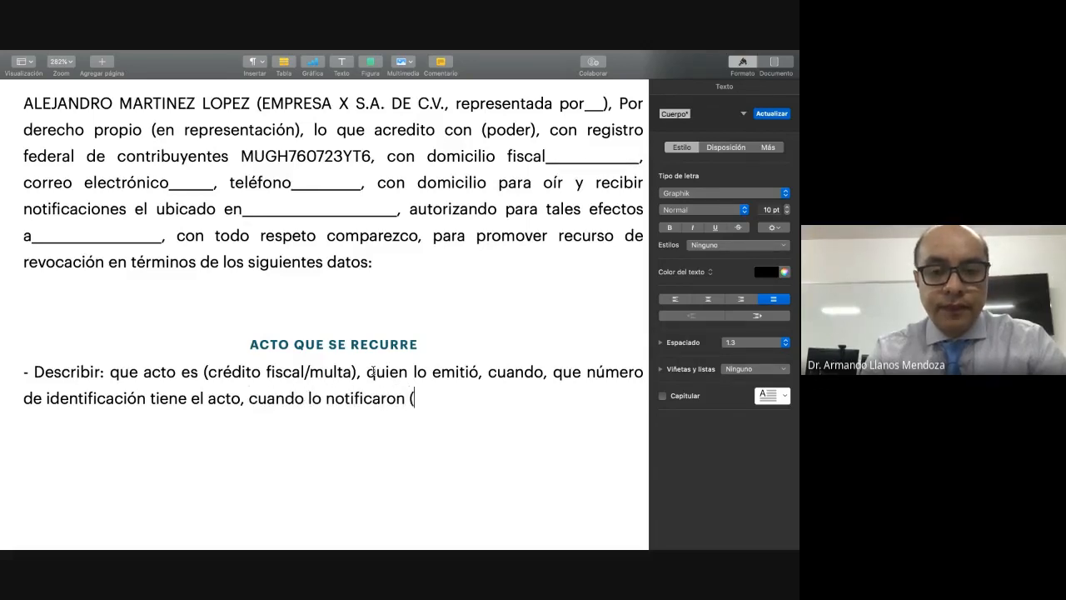
text(anexo)
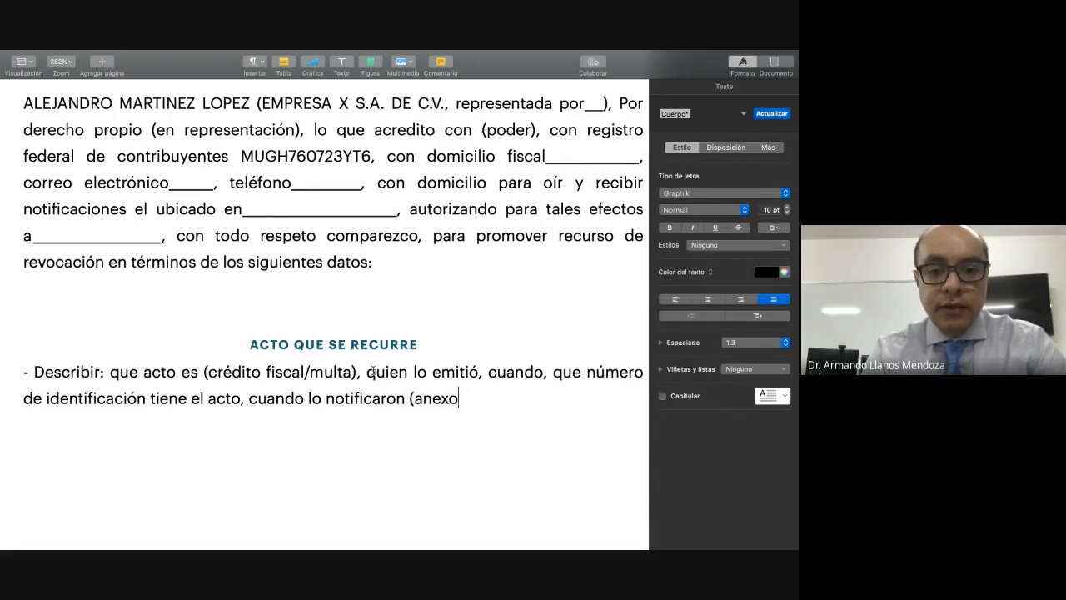
text())
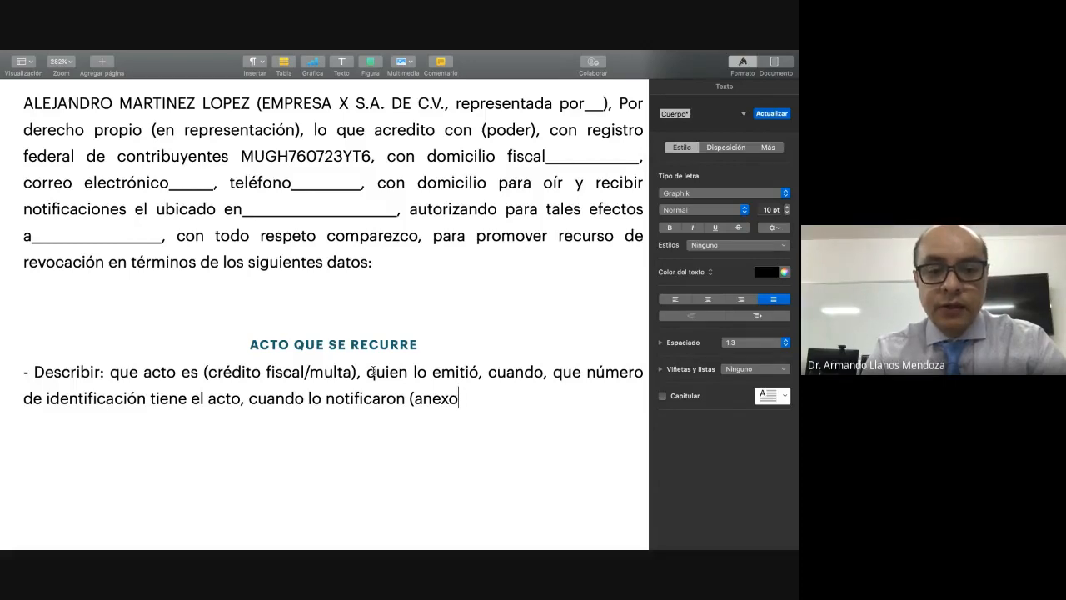
text( 1))
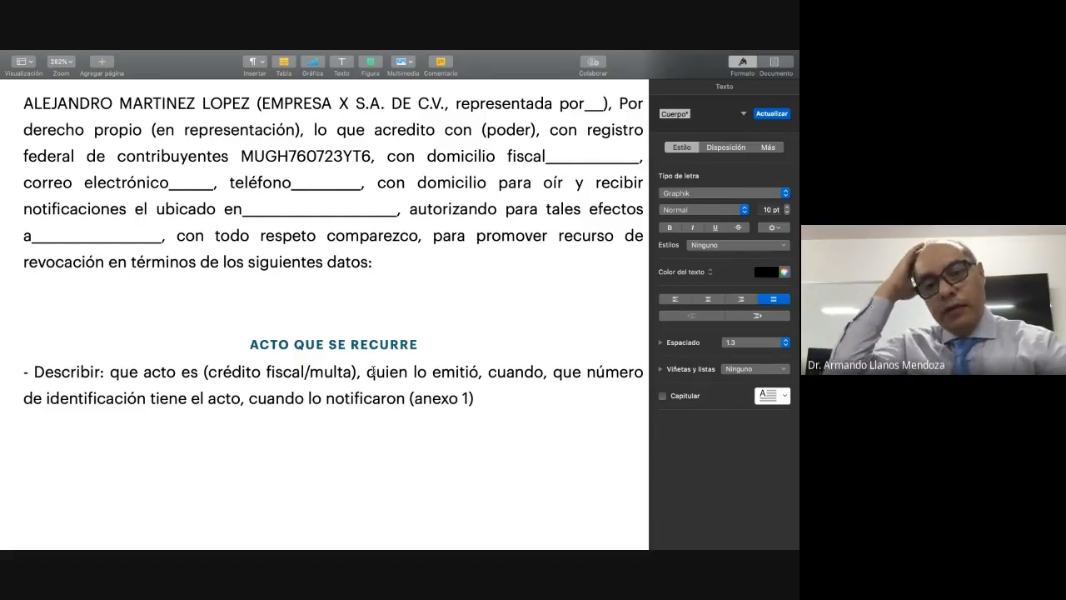
Step: Insert "(Anexo 1)" after "que acto" and change the closing annex reference to "(anexo 2)", ending the sentence with a period
click(178, 372)
text((Anexo 1)
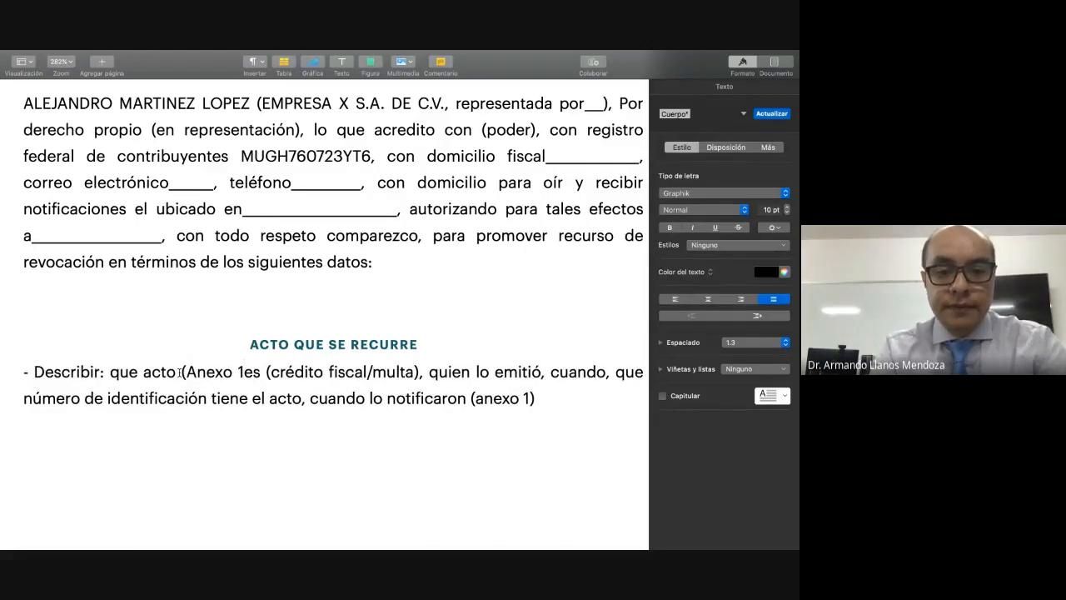
text())
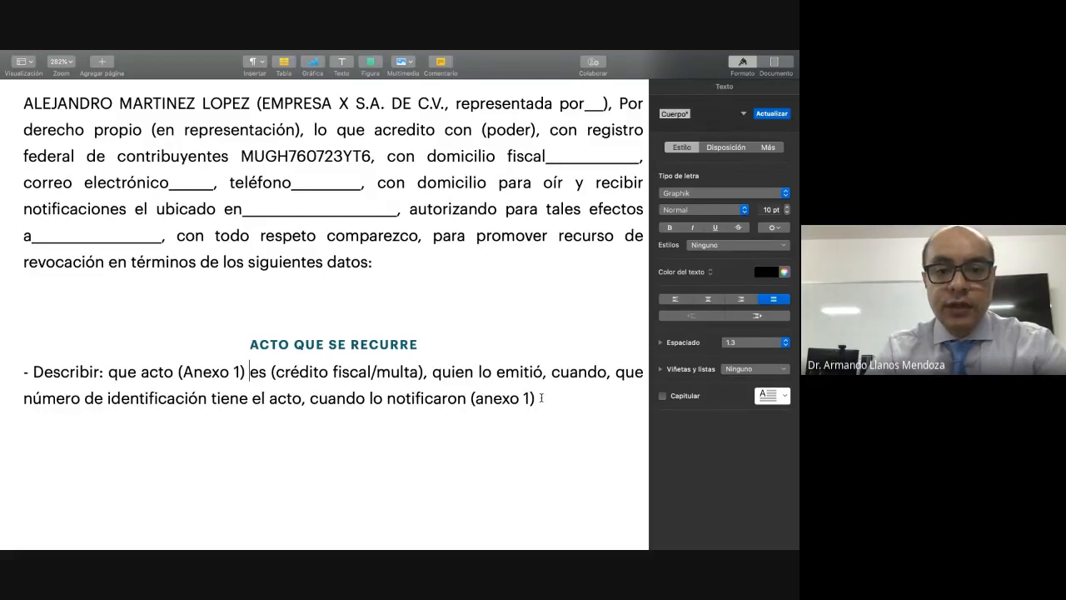
click(531, 398)
key(BackSpace)
text(2))
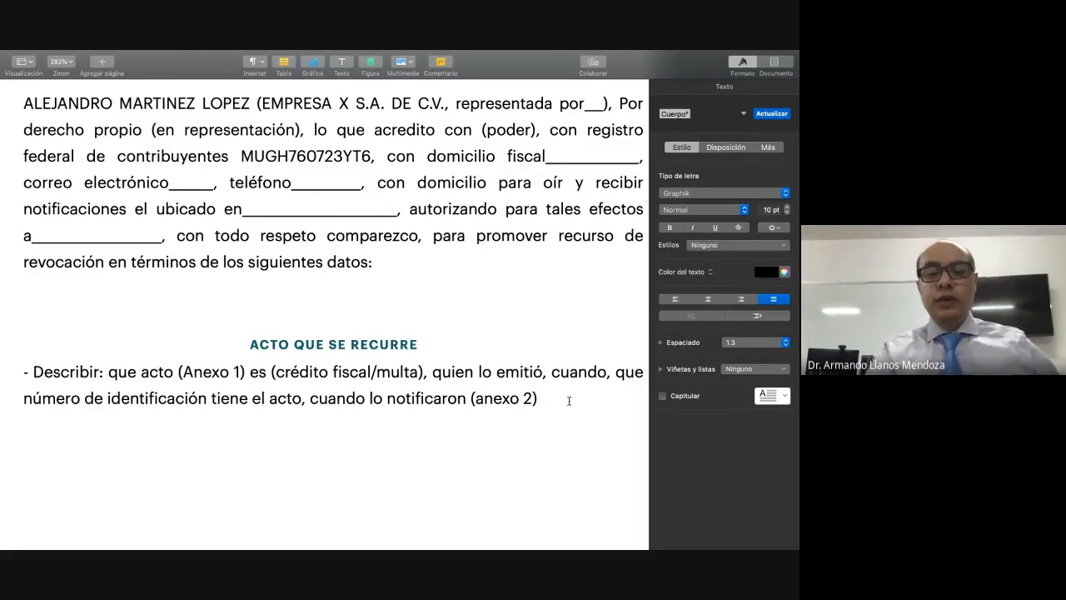
text(.)
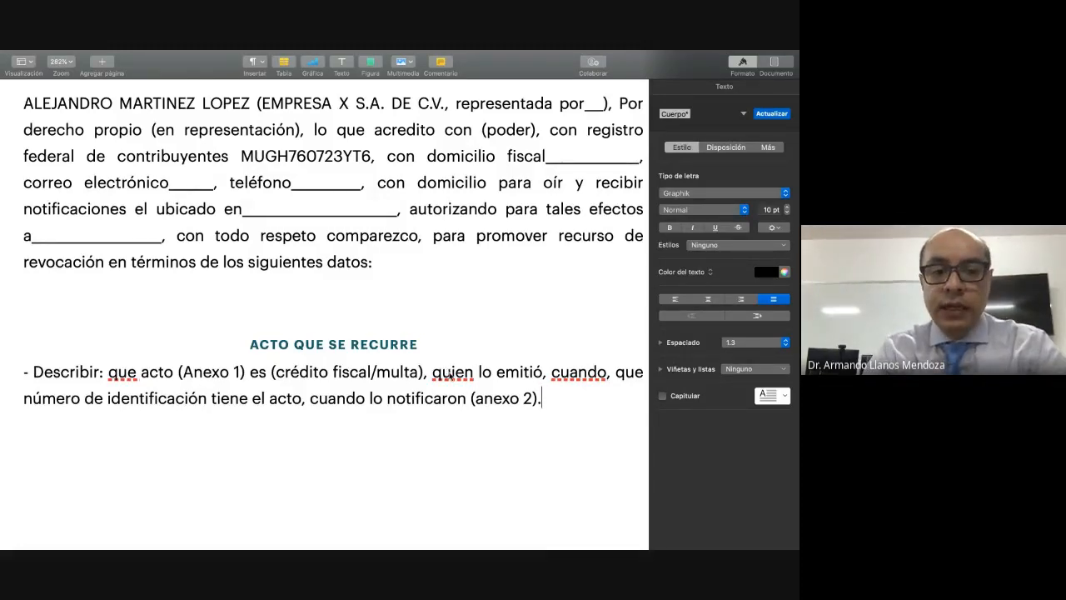
Step: Correct the missing accents in the "Describir:" item's first line to "quién", "cuándo" and, before "acto", "qué"
right_click(450, 373)
click(489, 362)
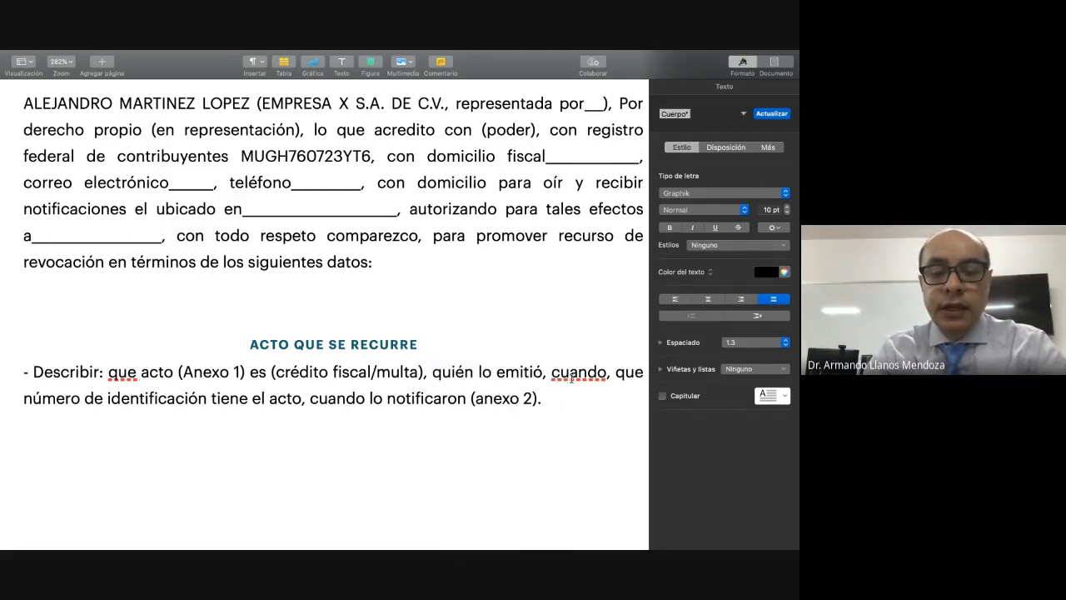
right_click(571, 379)
click(597, 363)
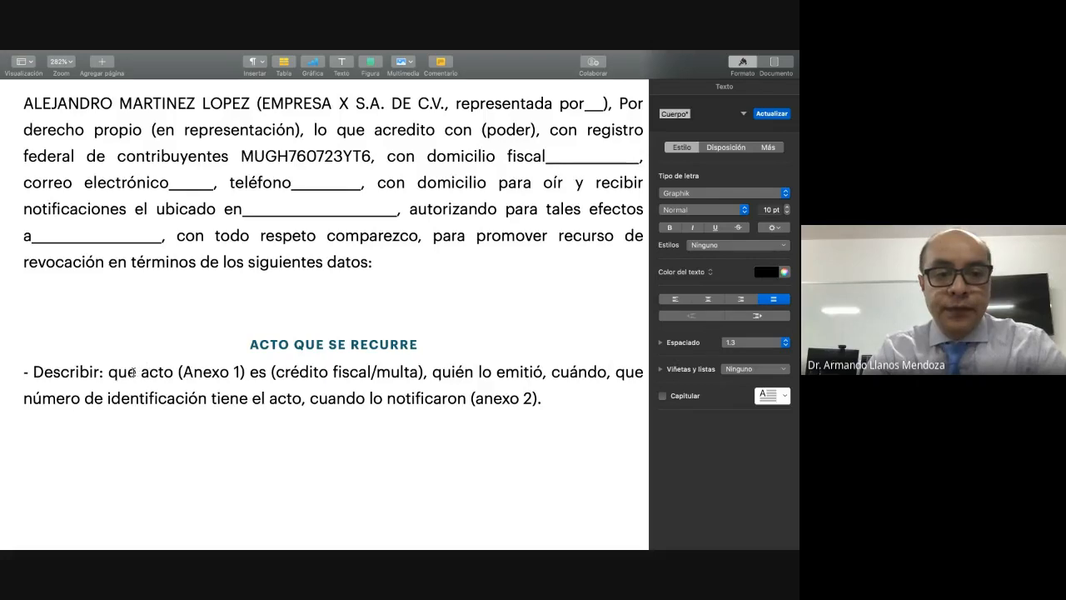
key(BackSpace)
text(é)
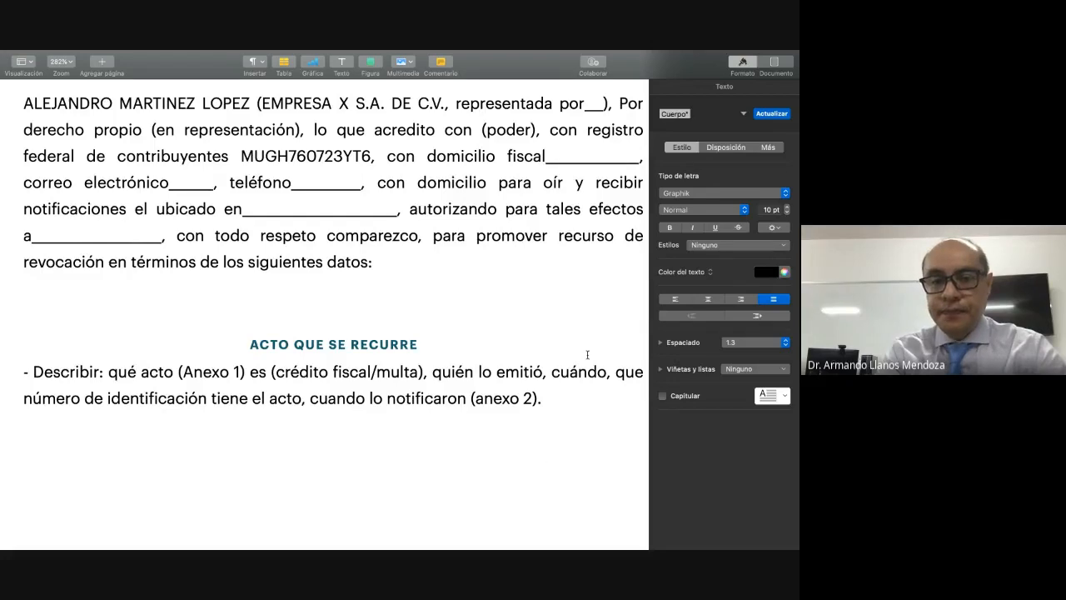
Step: Add the heading text "TERCERO RELACIONADO" as an undashed paragraph below the "Describir:" item, followed by a new line
click(557, 404)
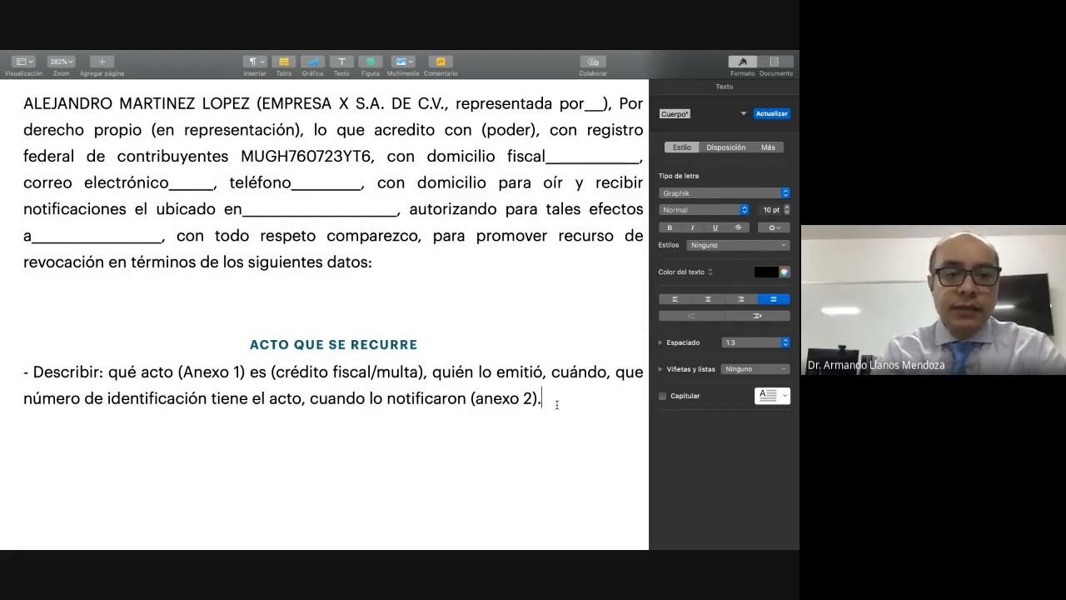
key(Return)
key(BackSpace)
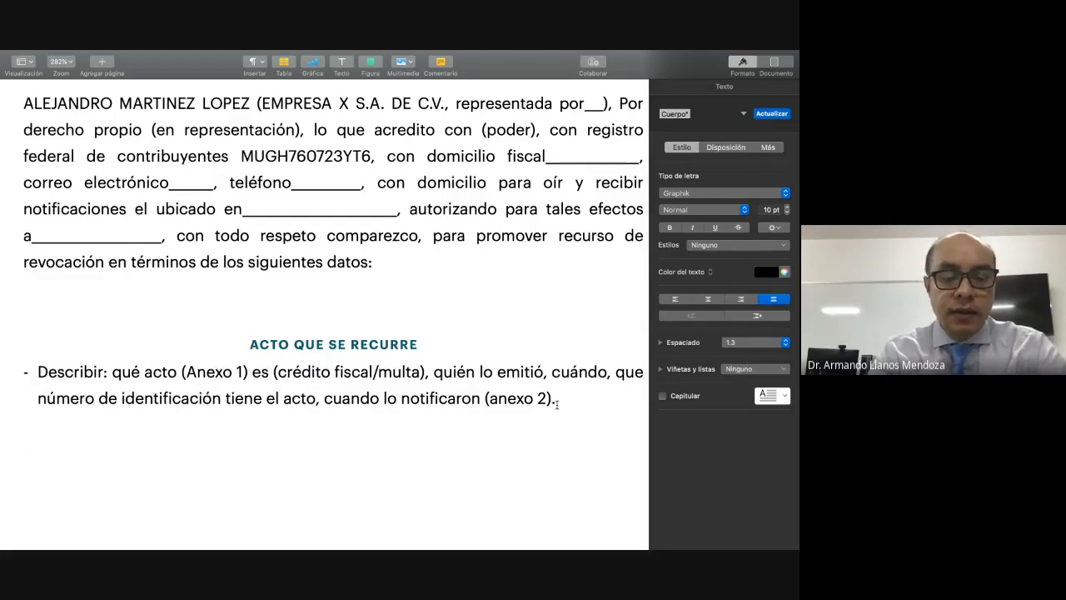
key(BackSpace)
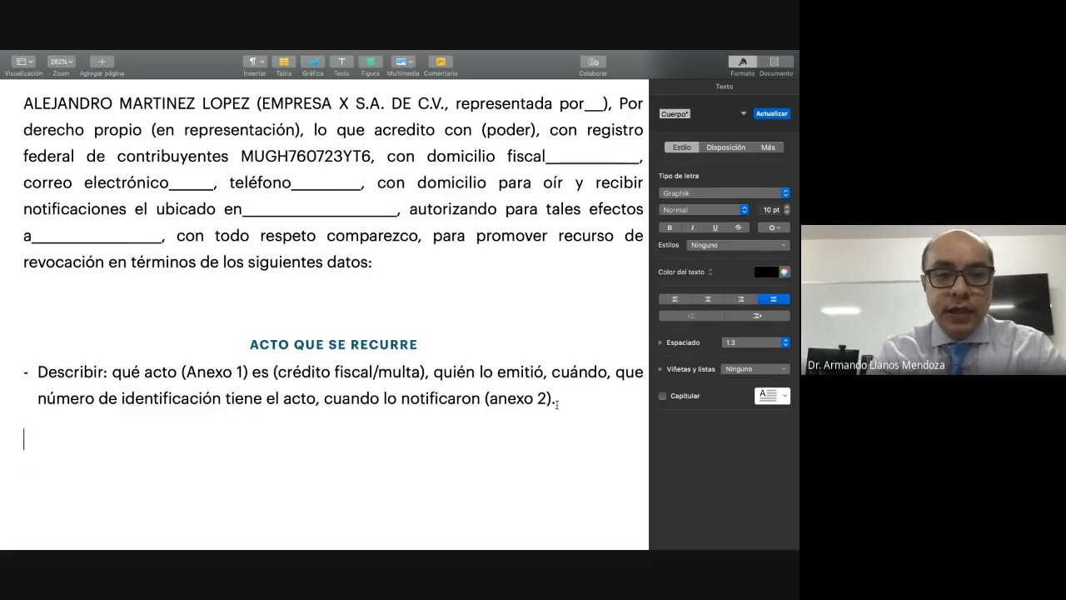
text(ter)
key(BackSpace)
key(BackSpace)
key(BackSpace)
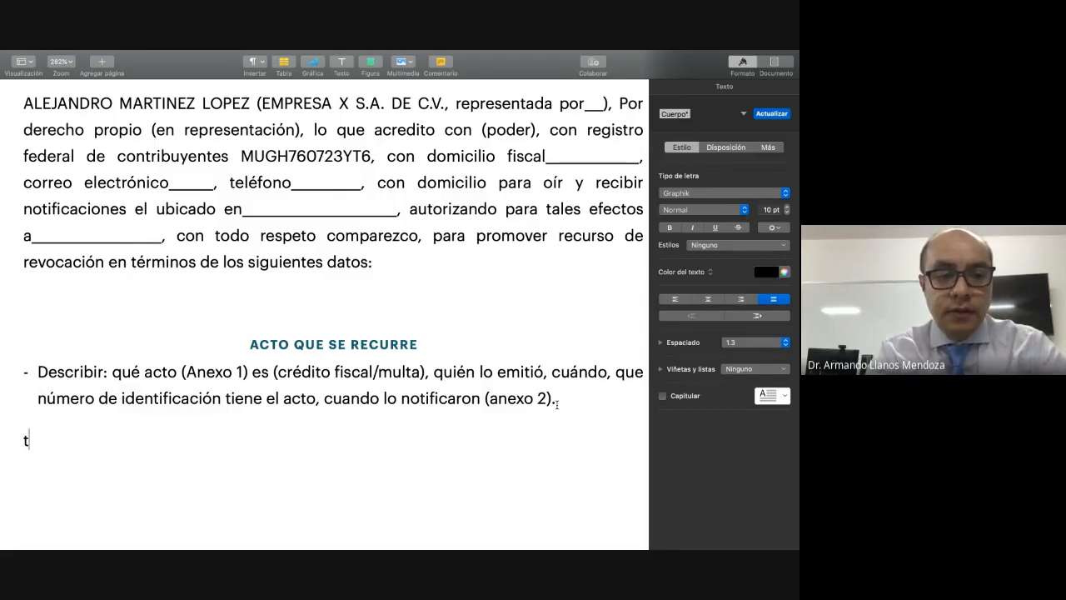
text(TERCERO)
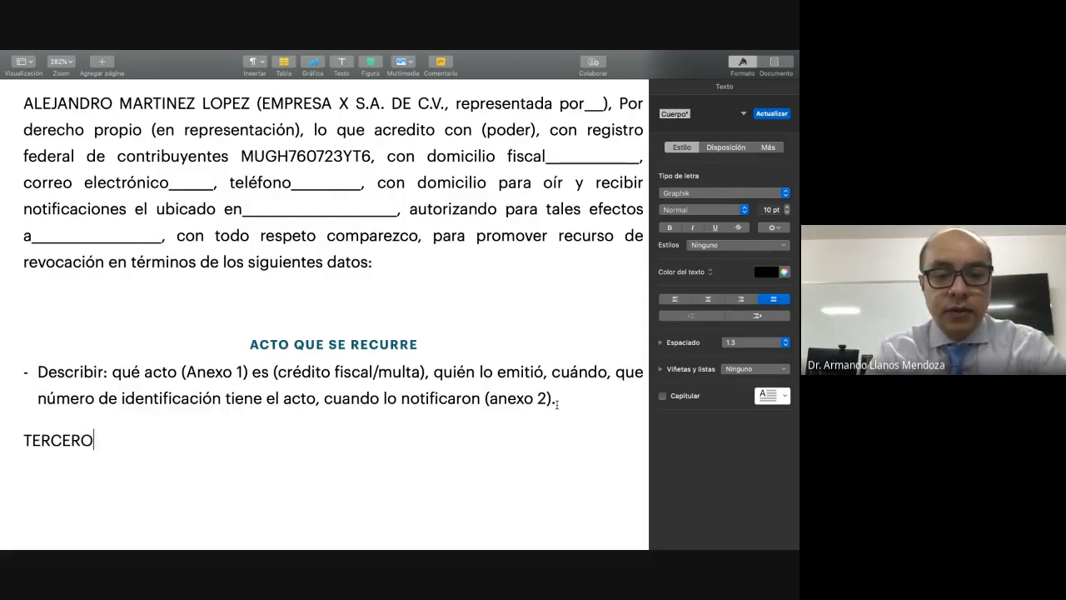
text( RELACIONADO)
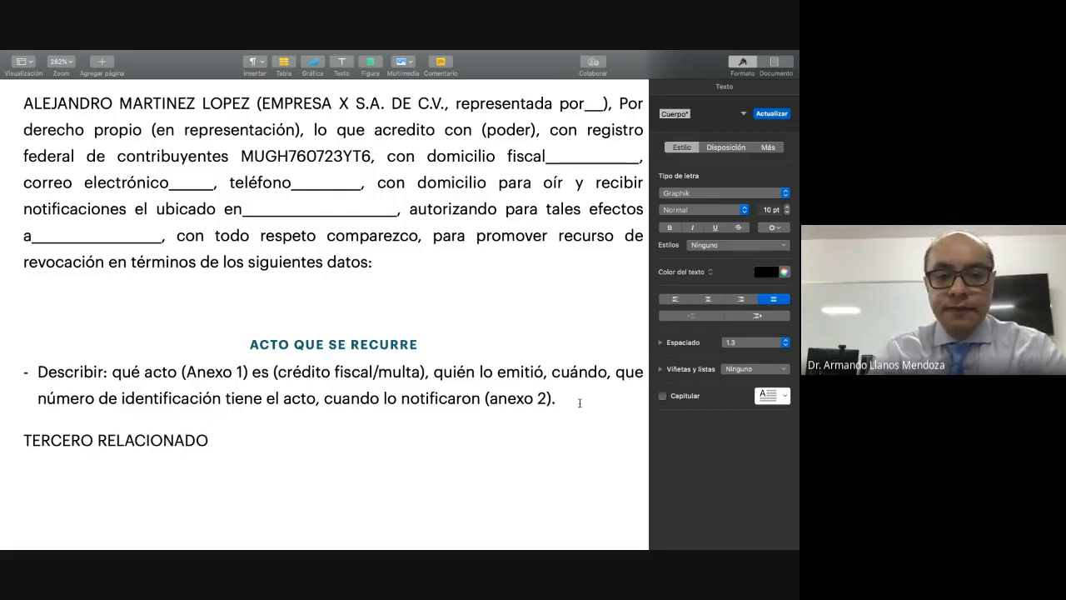
key(Return)
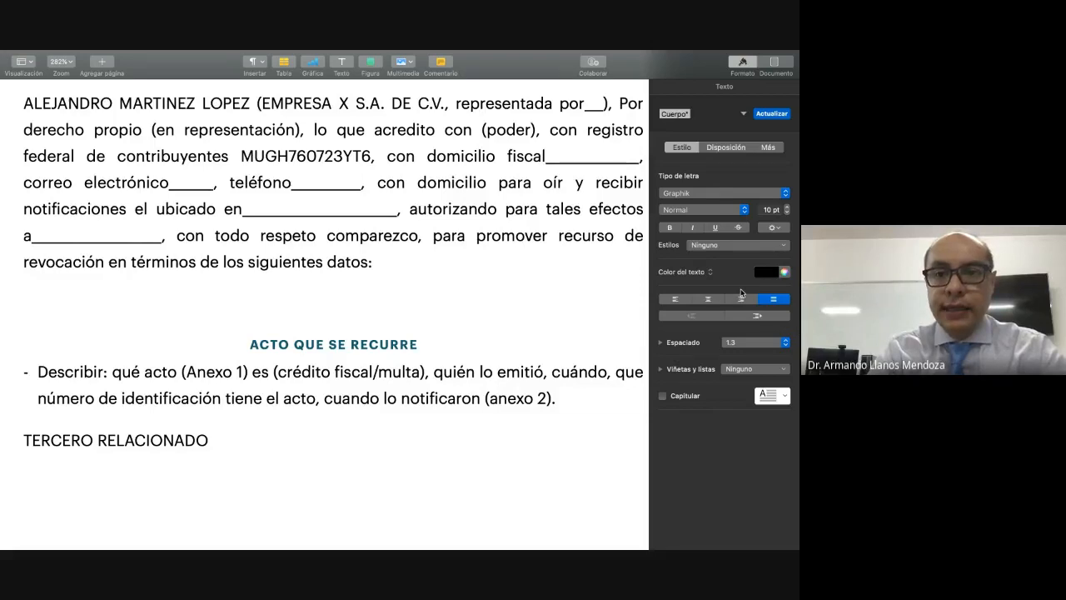
Step: Try the "INFORMACIÓN DEL REMITENTE" paragraph style on the empty line below "TERCERO RELACIONADO", and undo that style change
click(745, 115)
click(696, 212)
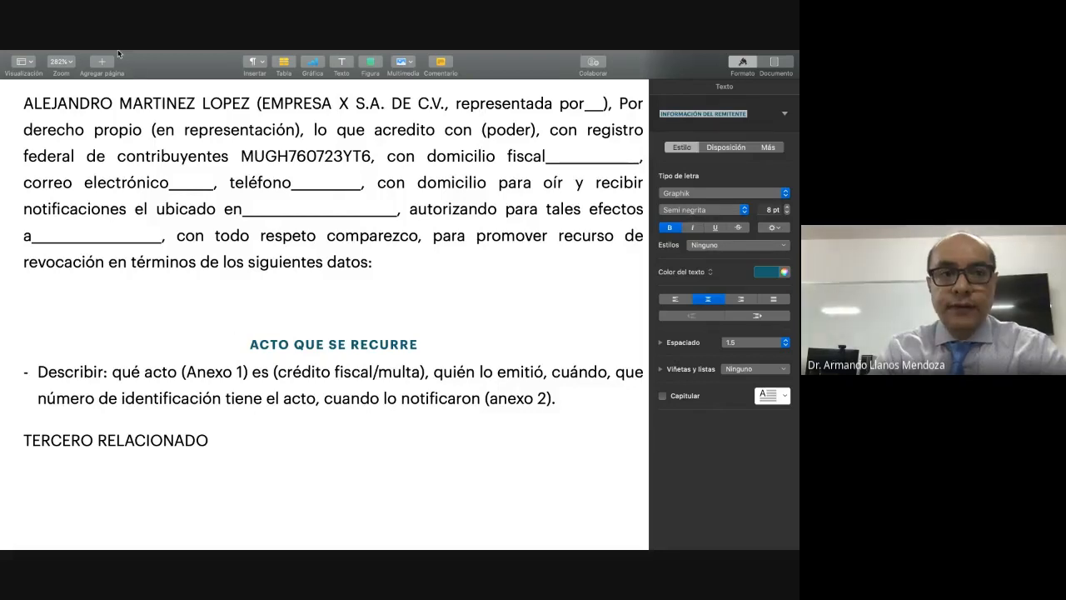
mouse_move(87, 51)
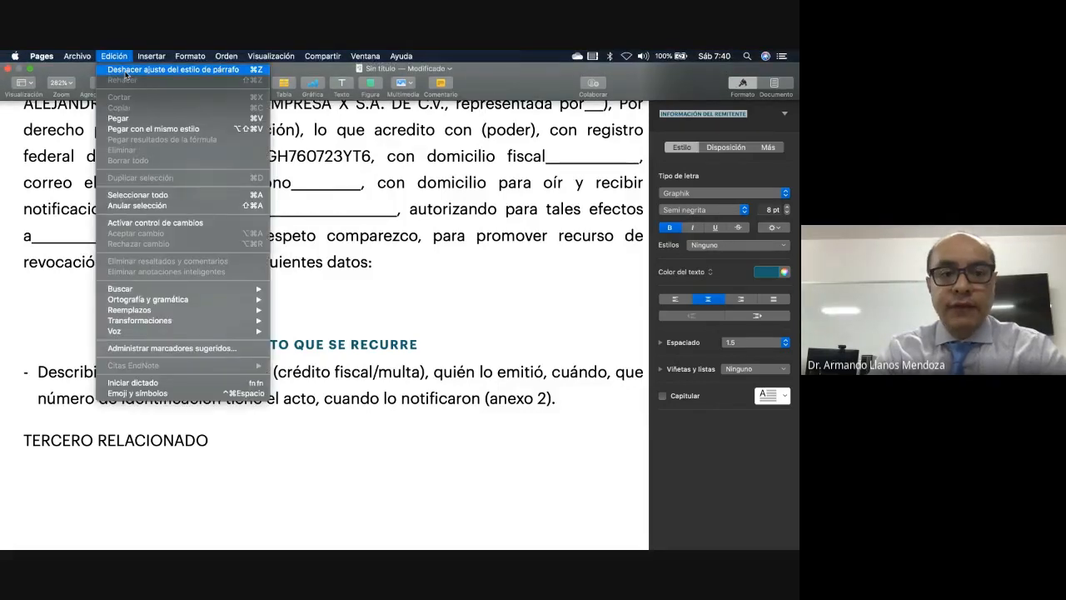
click(126, 72)
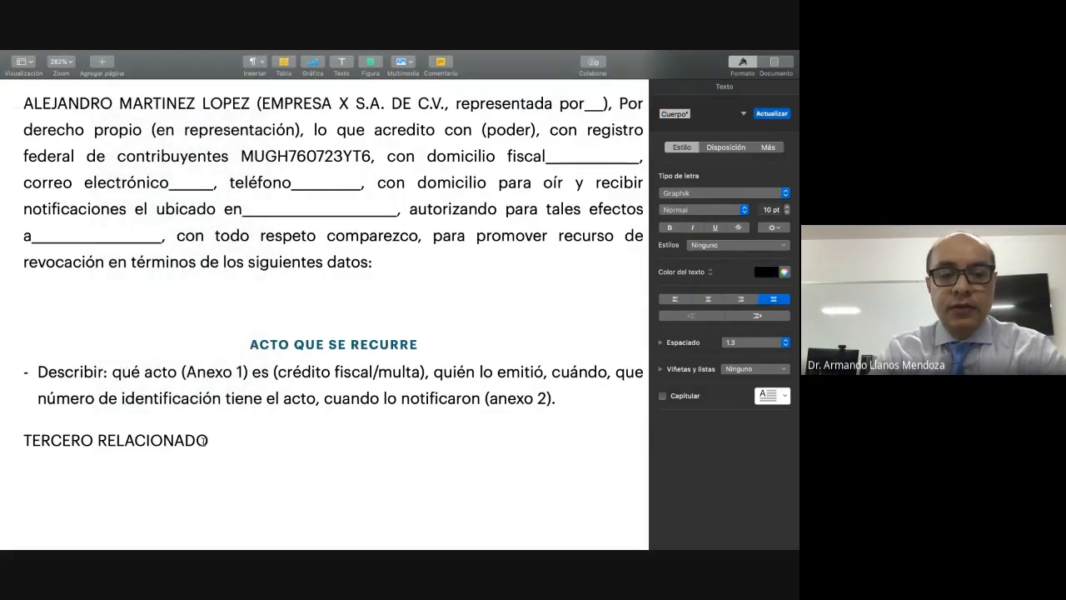
Step: Apply the "INFORMACIÓN DEL REMITENTE" paragraph style to the "TERCERO RELACIONADO" heading
drag(202, 440, 9, 441)
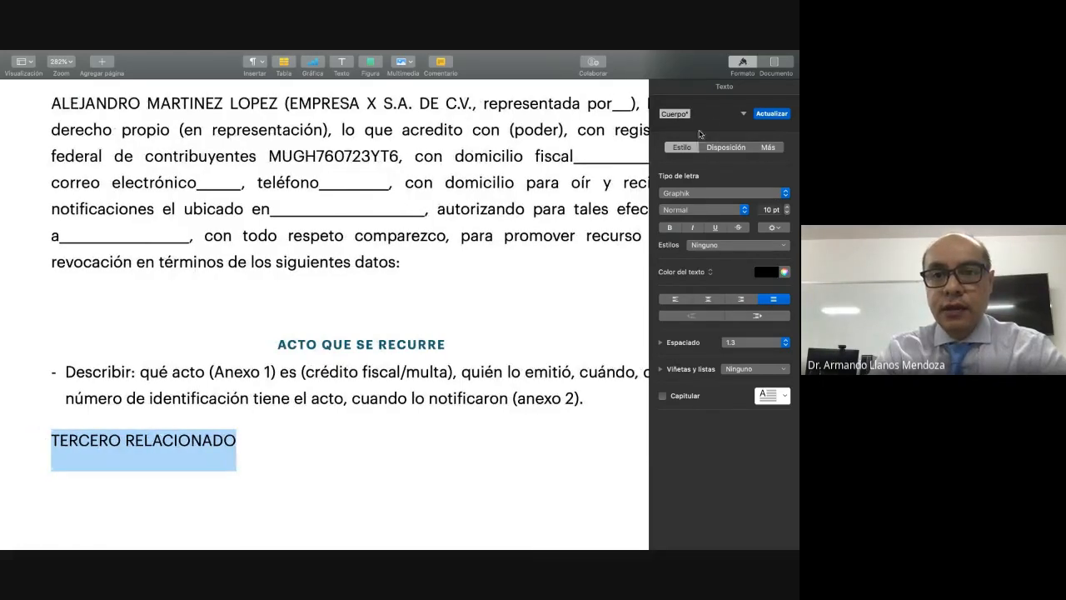
click(737, 117)
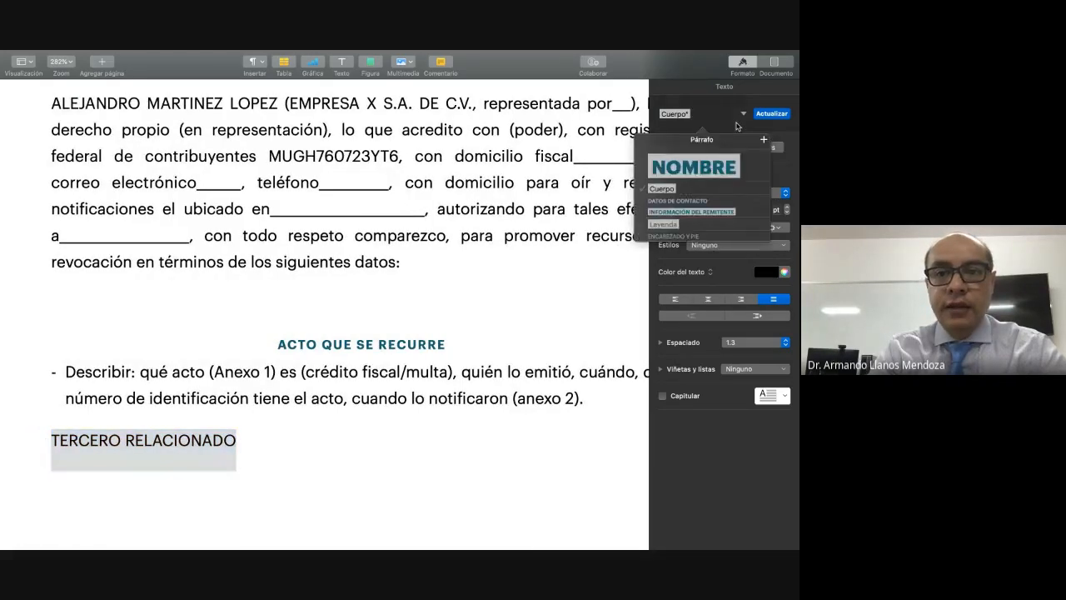
click(695, 212)
Step: Write "Manifiesto bajo protesta de decir verdad, que no existe." as body text under the "TERCERO RELACIONADO" heading
click(275, 482)
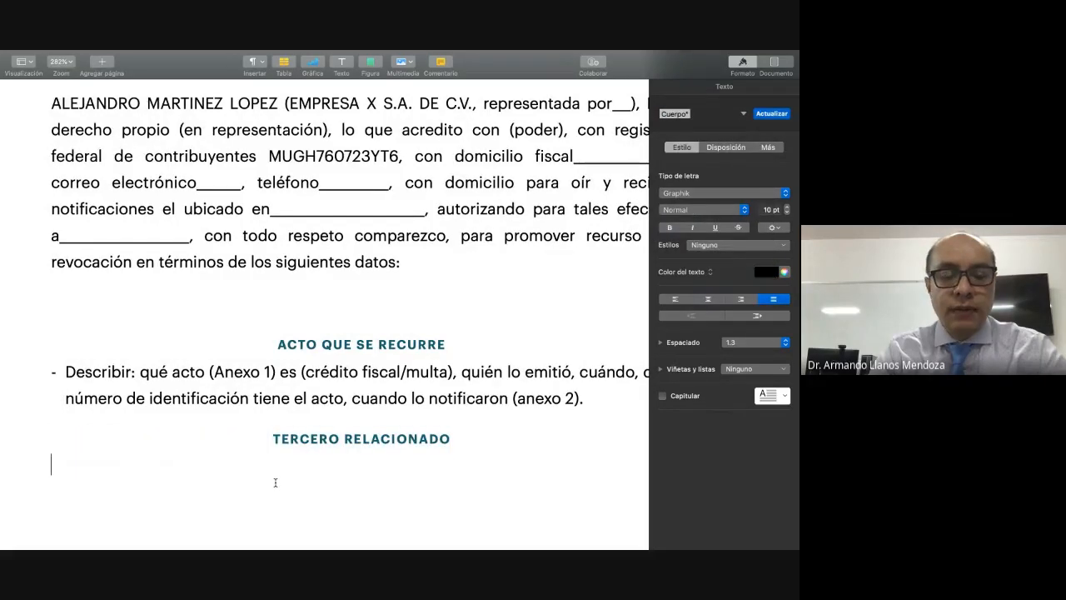
scroll(275, 482, down, 3)
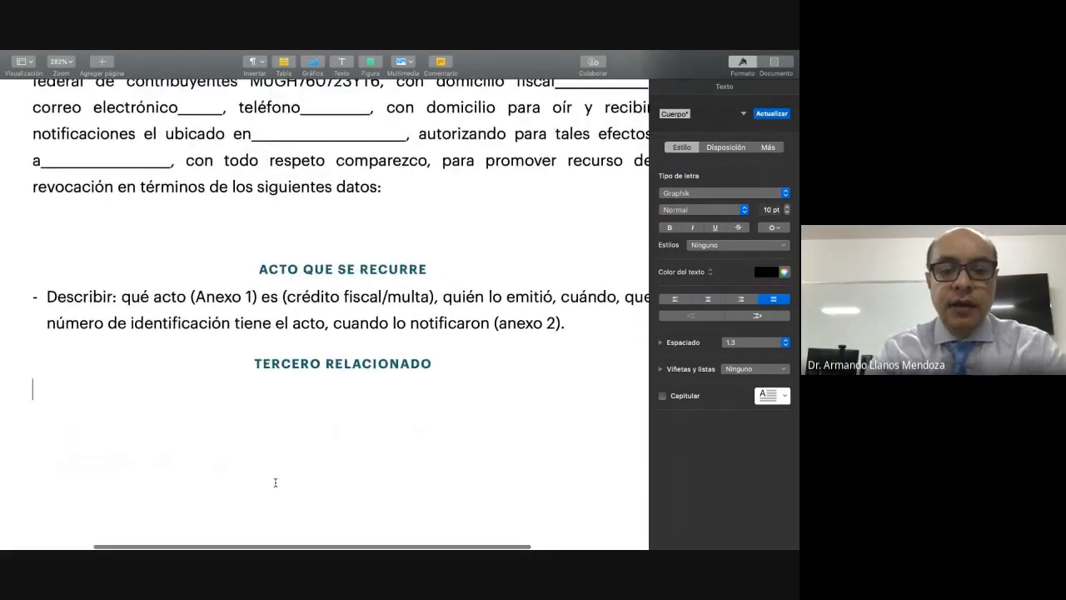
text(MAN)
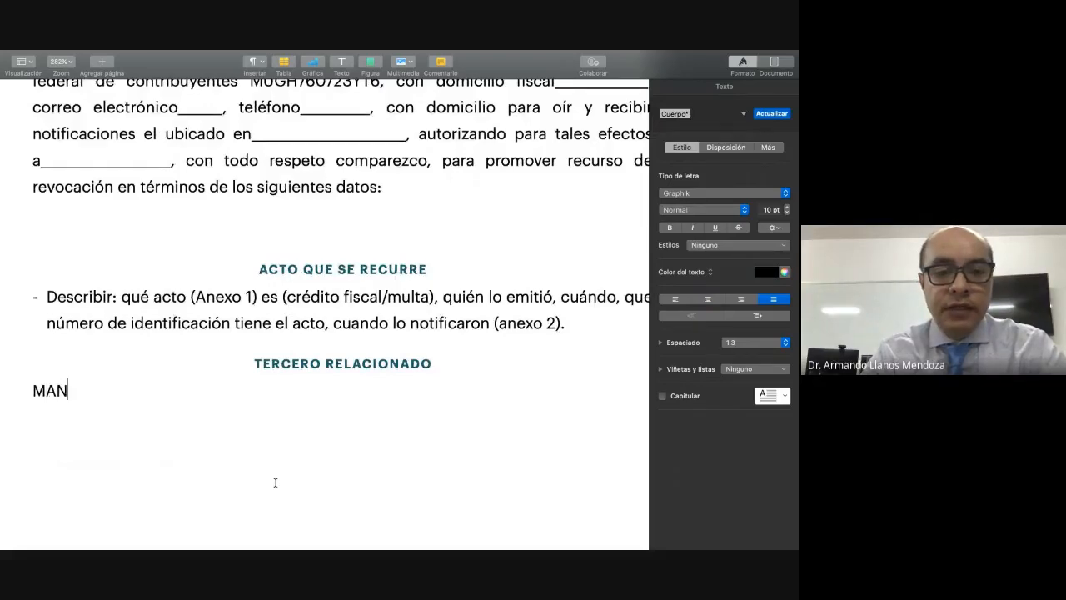
key(BackSpace)
key(BackSpace)
text(nifi)
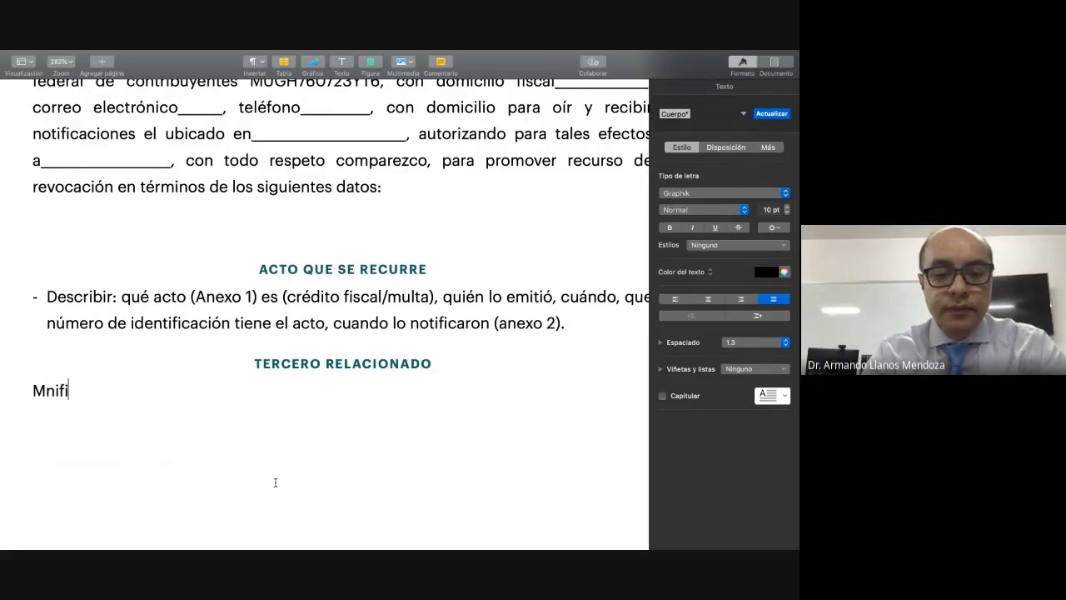
text(esto bajo )
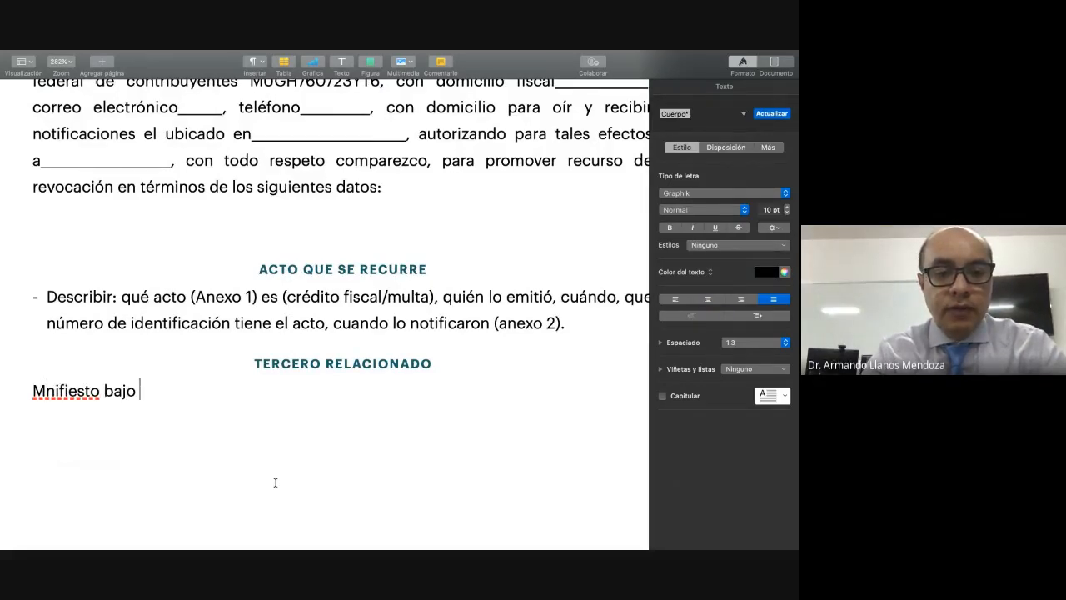
text(pro)
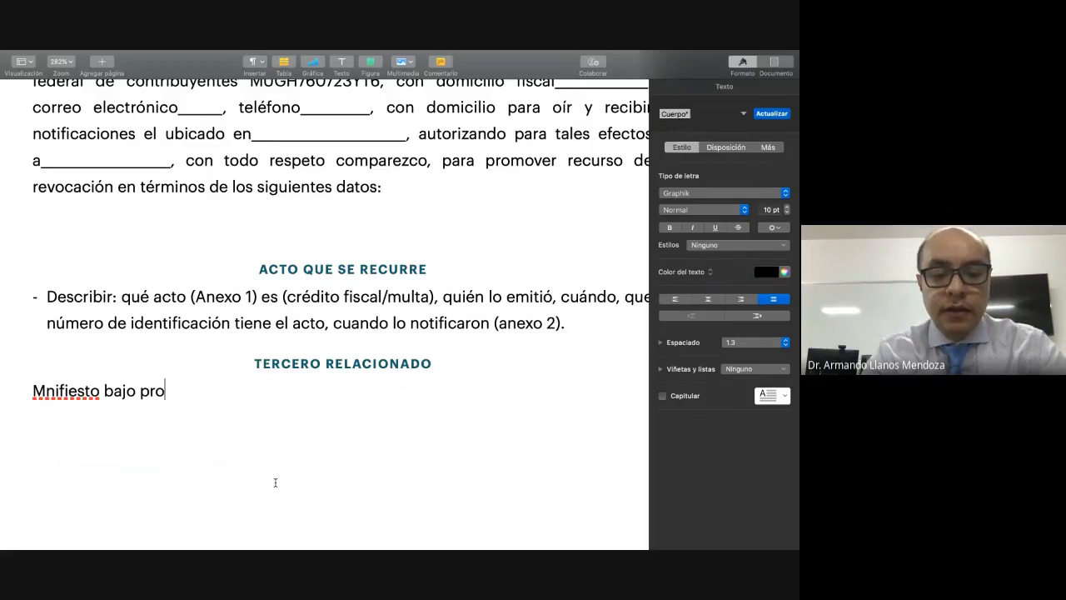
text(testa de deci)
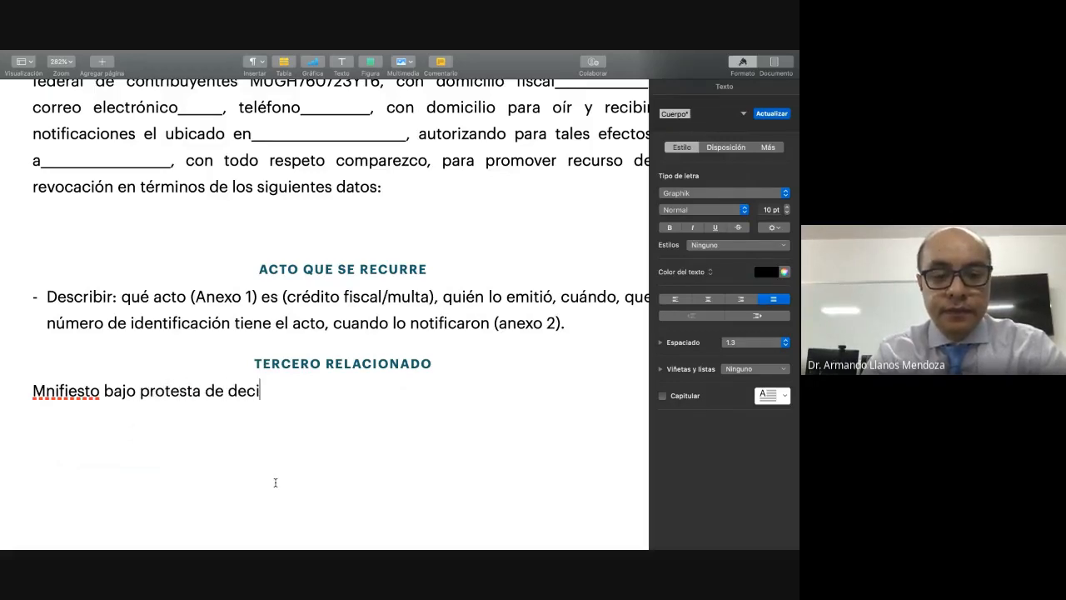
text(r verdad, q)
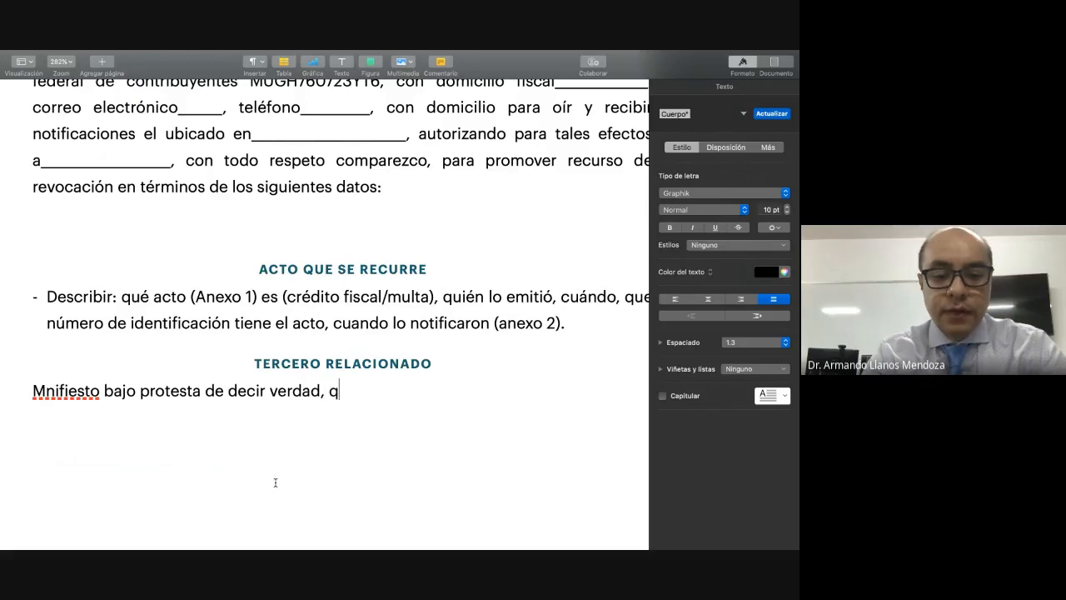
text(ue no existe.)
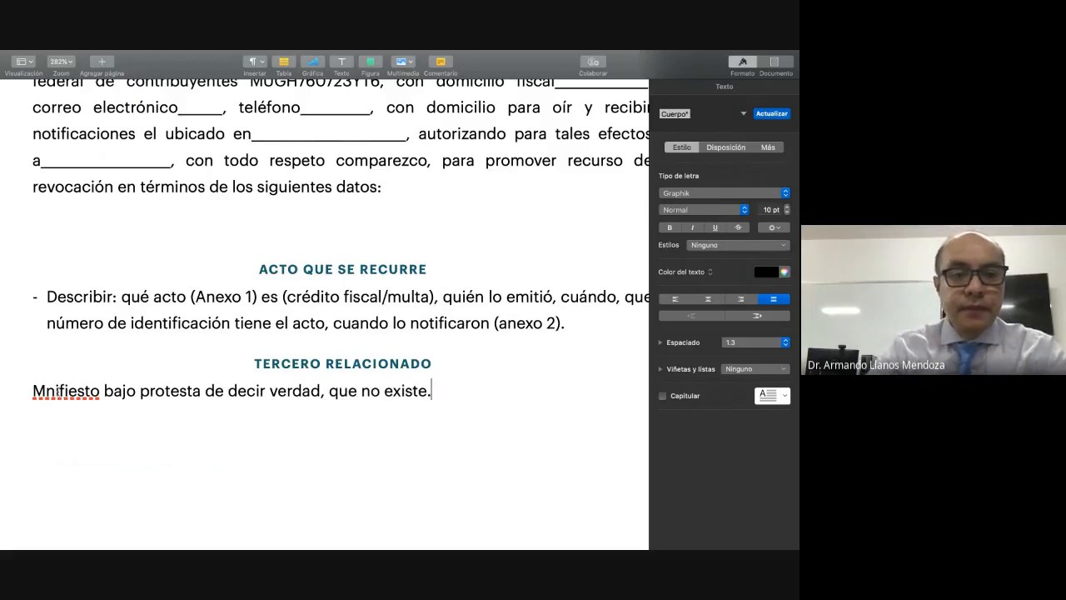
click(55, 390)
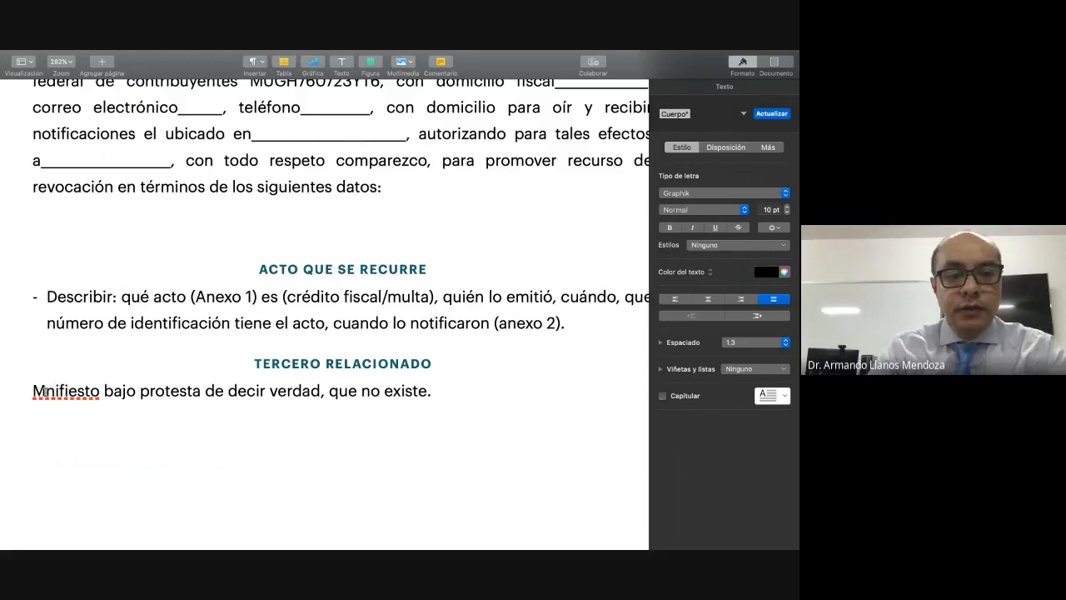
text(a)
click(452, 391)
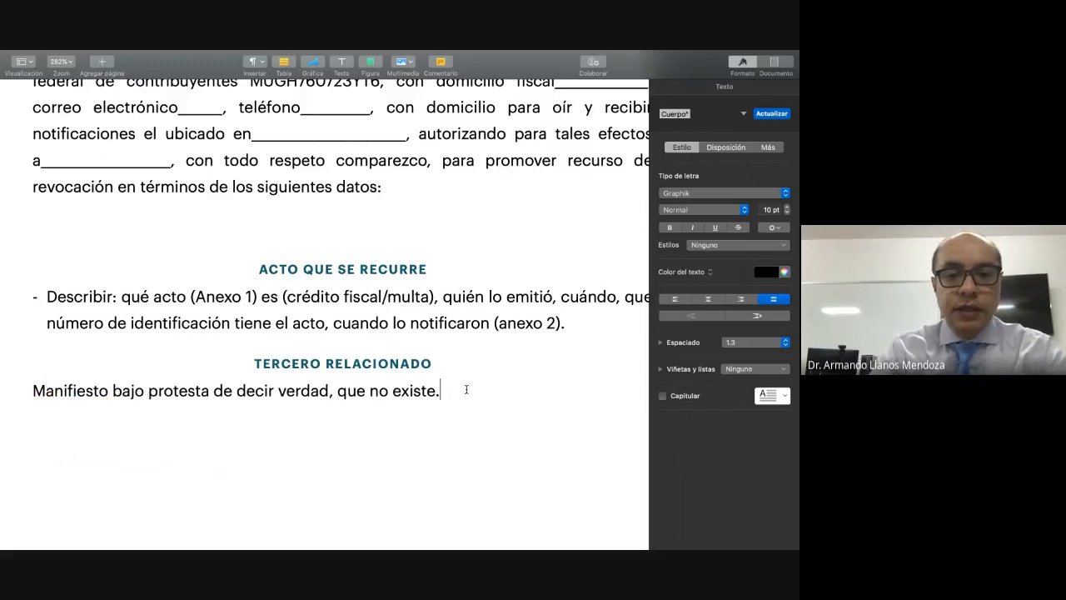
Step: Add a "HECHOS" heading below the third-party statement, followed by a new line, and give it the "INFORMACIÓN DEL REMITENTE" paragraph style
key(Return)
key(Return)
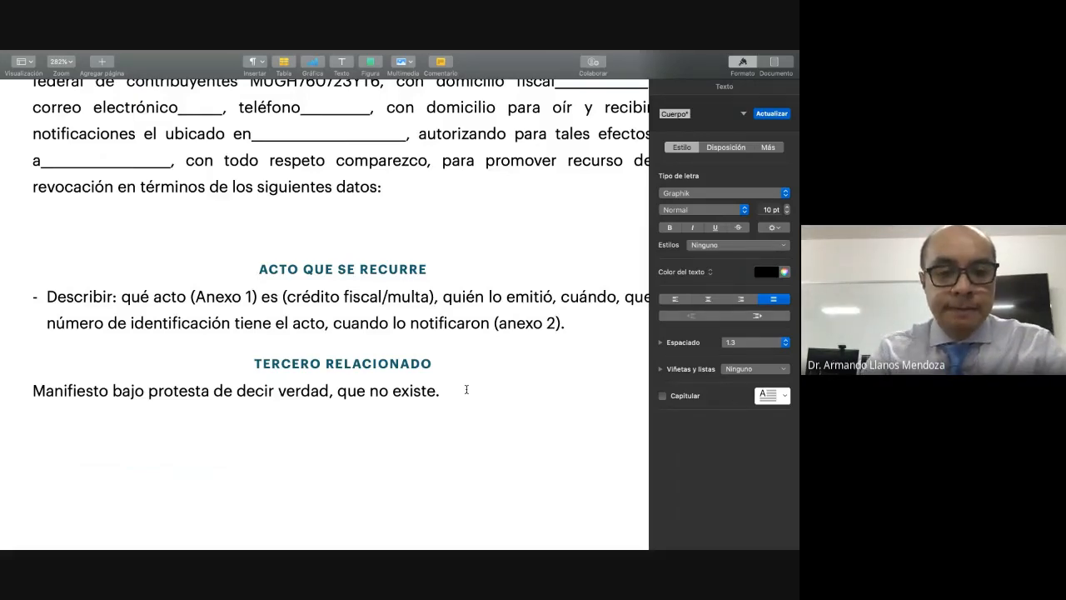
text(HECHOS)
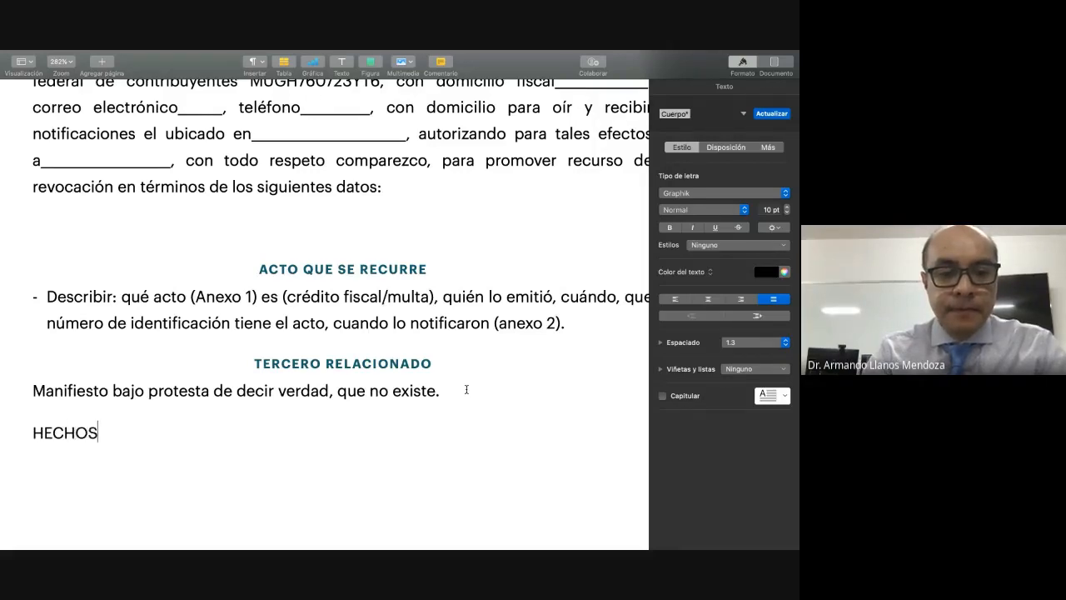
key(Return)
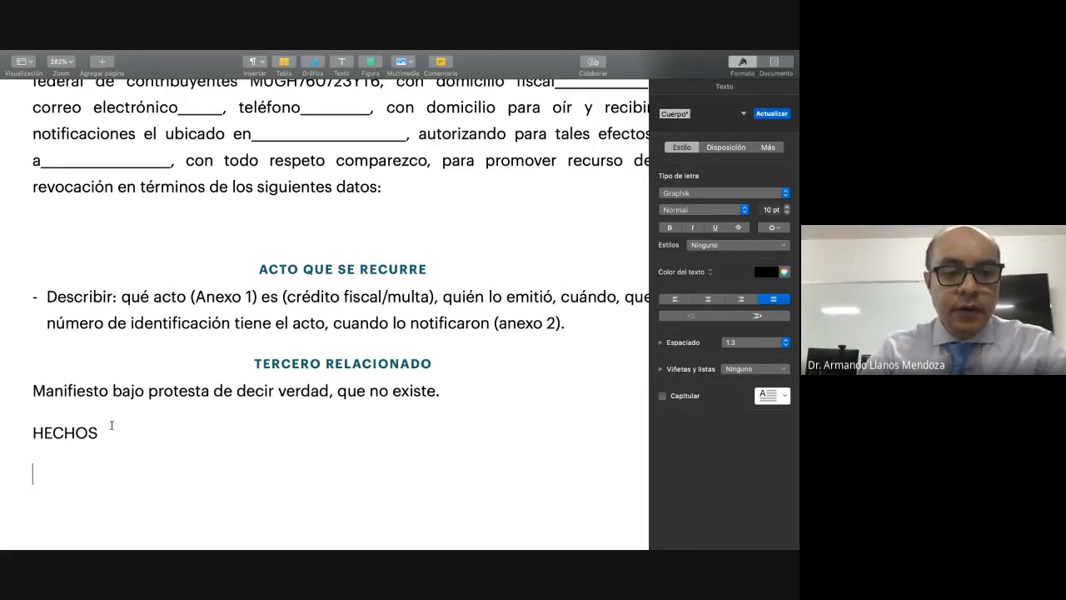
drag(100, 431, 36, 429)
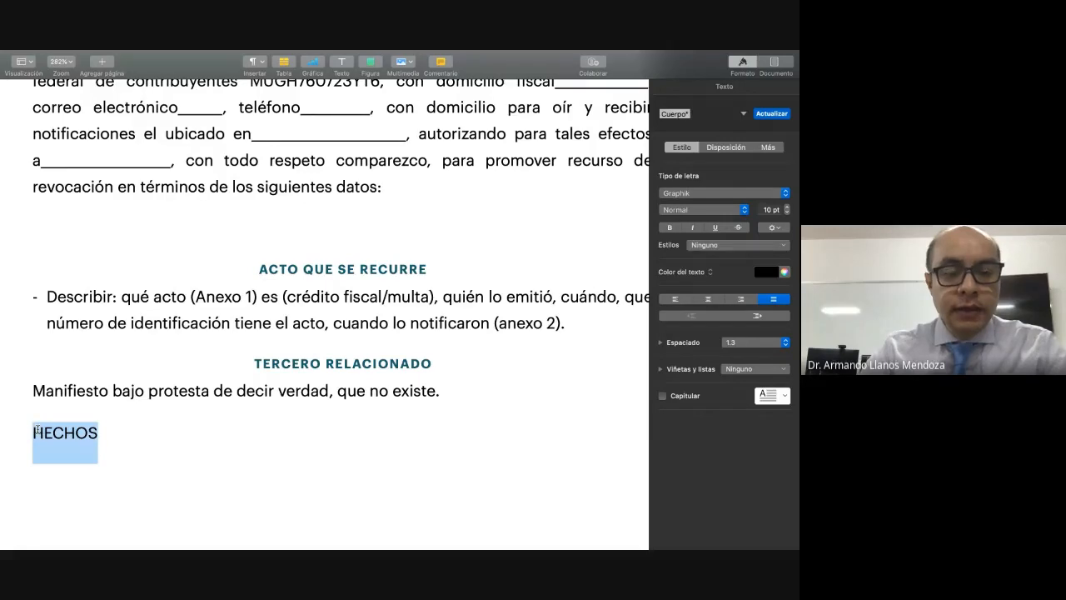
click(745, 114)
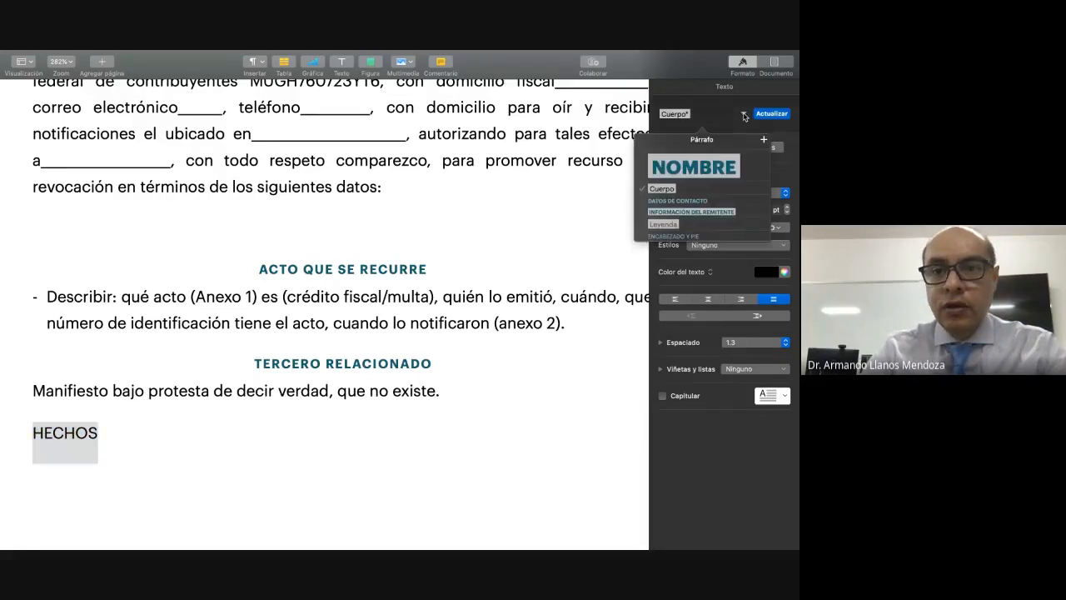
click(706, 212)
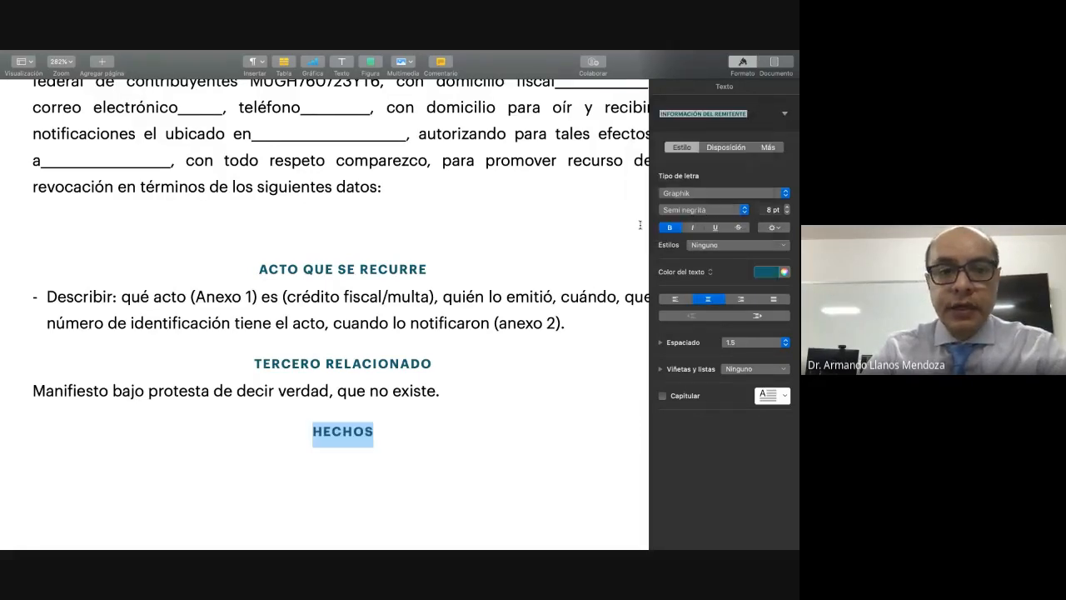
Step: Begin the body text under "HECHOS" with "ÚNICO.- Se me determino ilegalmente un crédito fiscal,"
click(189, 489)
scroll(187, 487, down, 2)
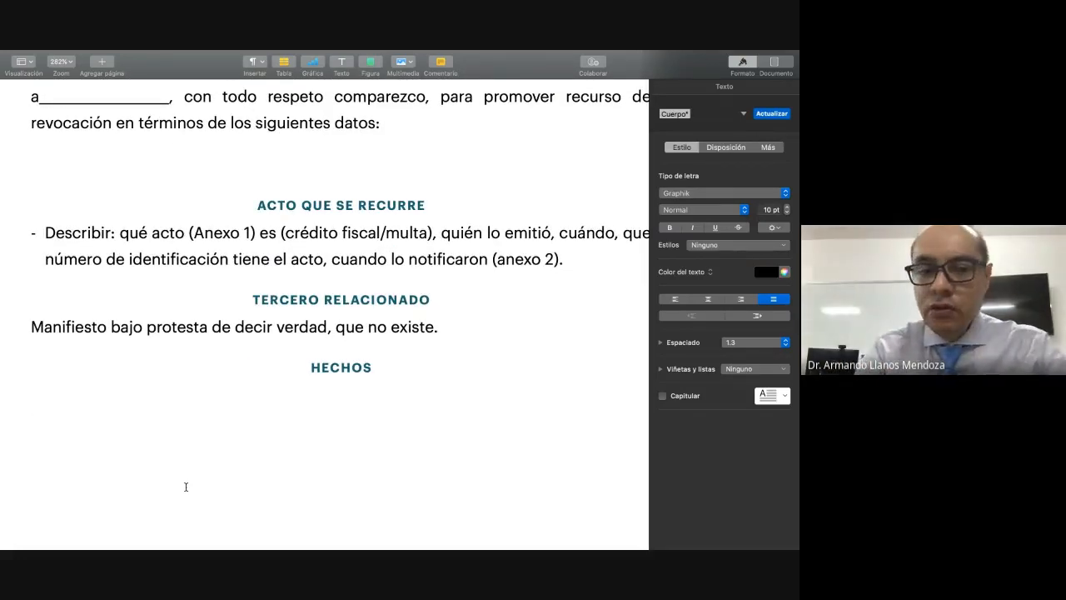
text(U)
key(BackSpace)
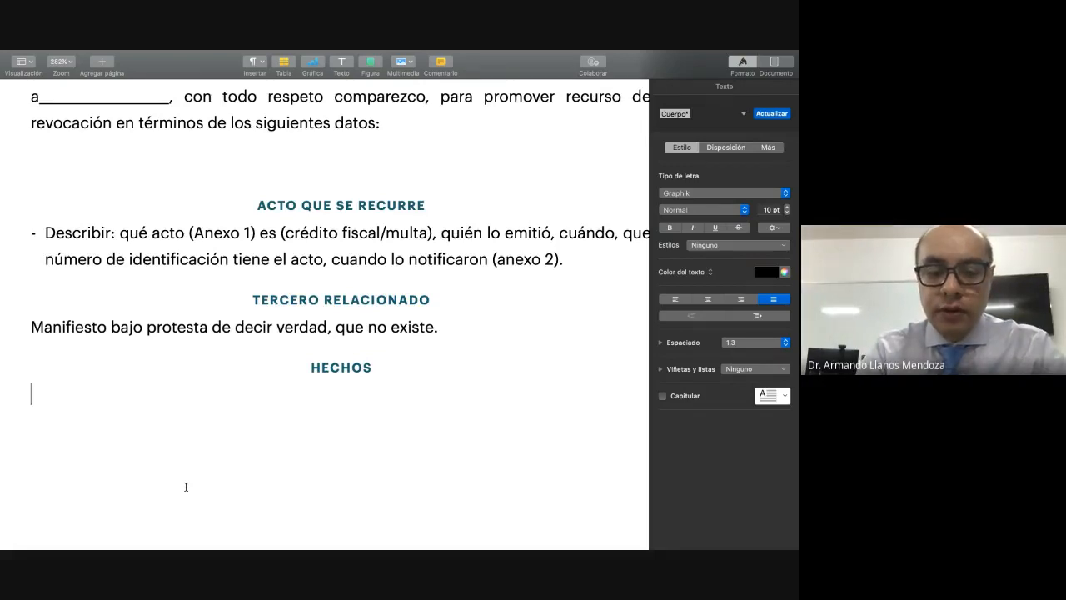
text(ÚN)
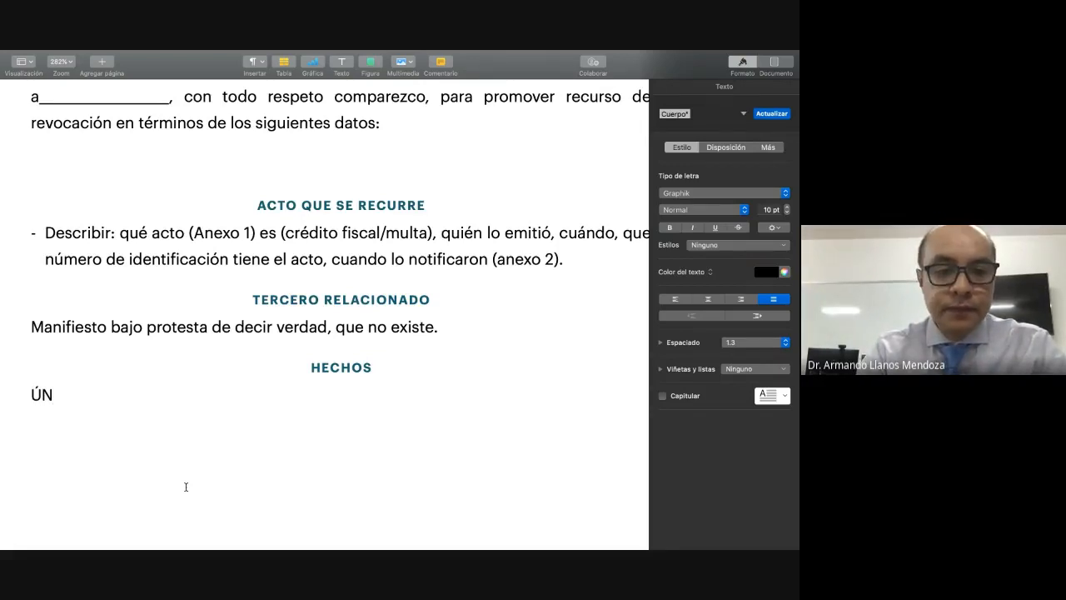
text(ICO.-)
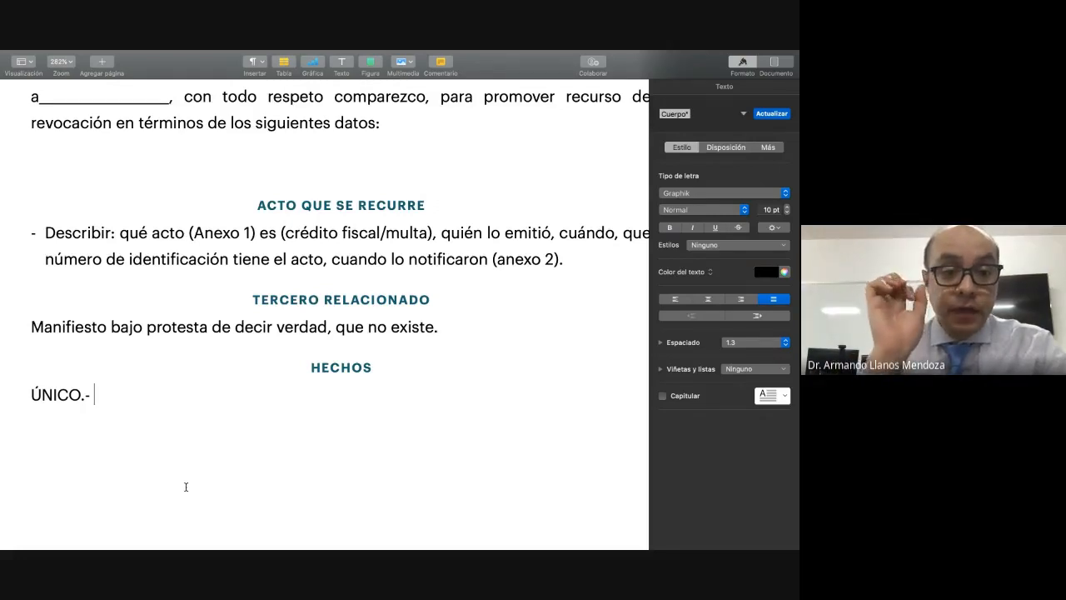
text( S)
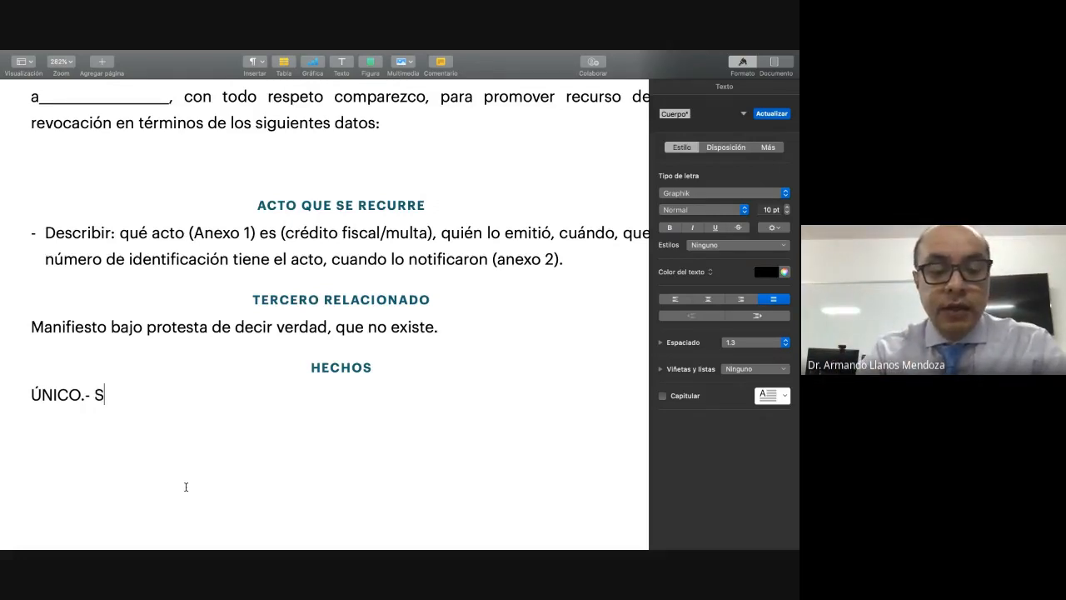
text(e me determi)
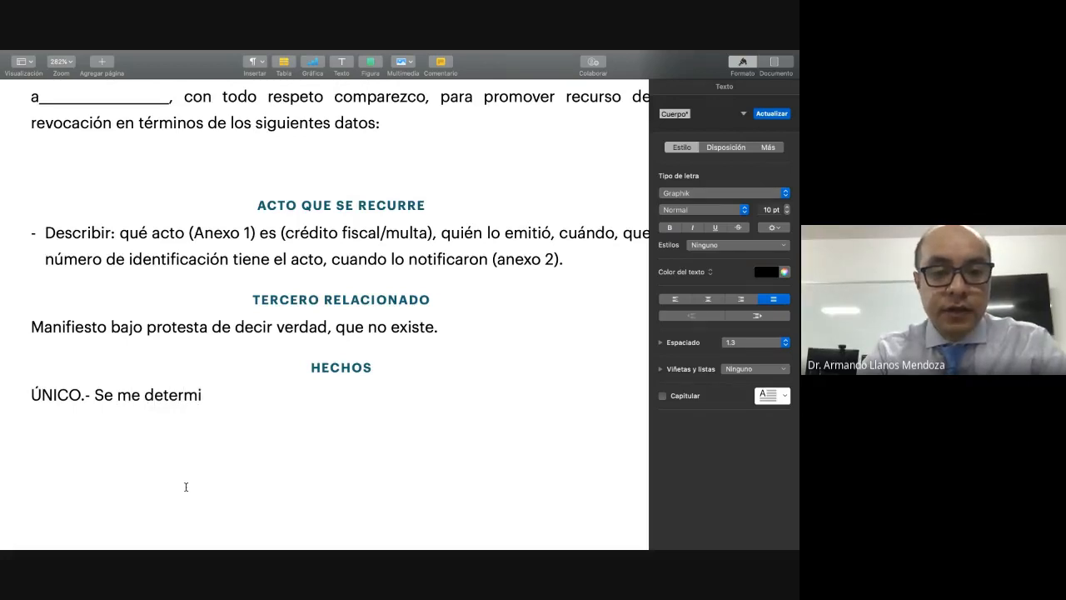
text(no ilega)
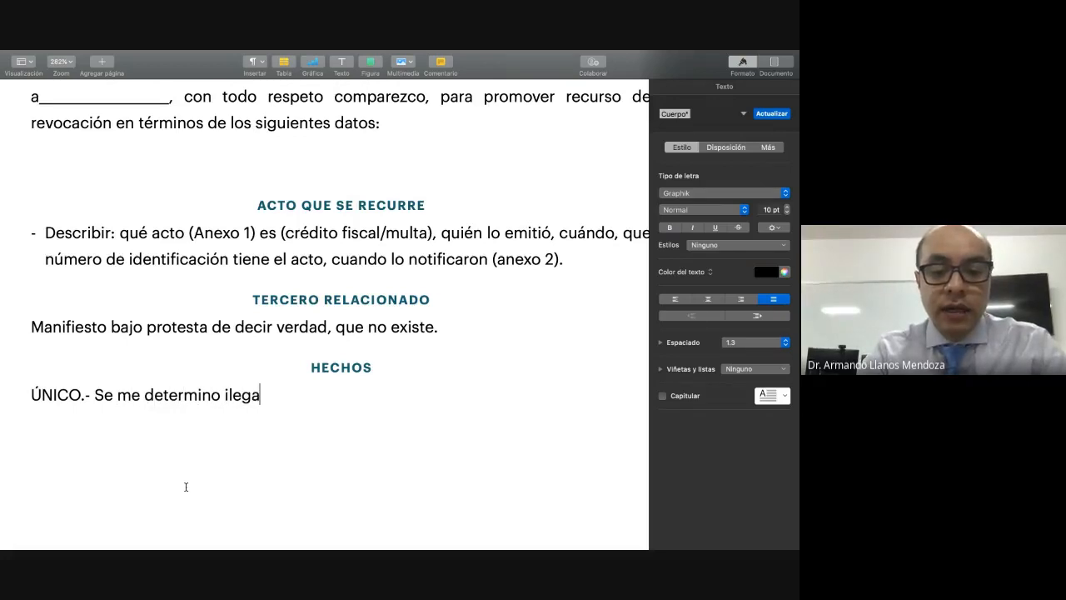
text(lmente un cr)
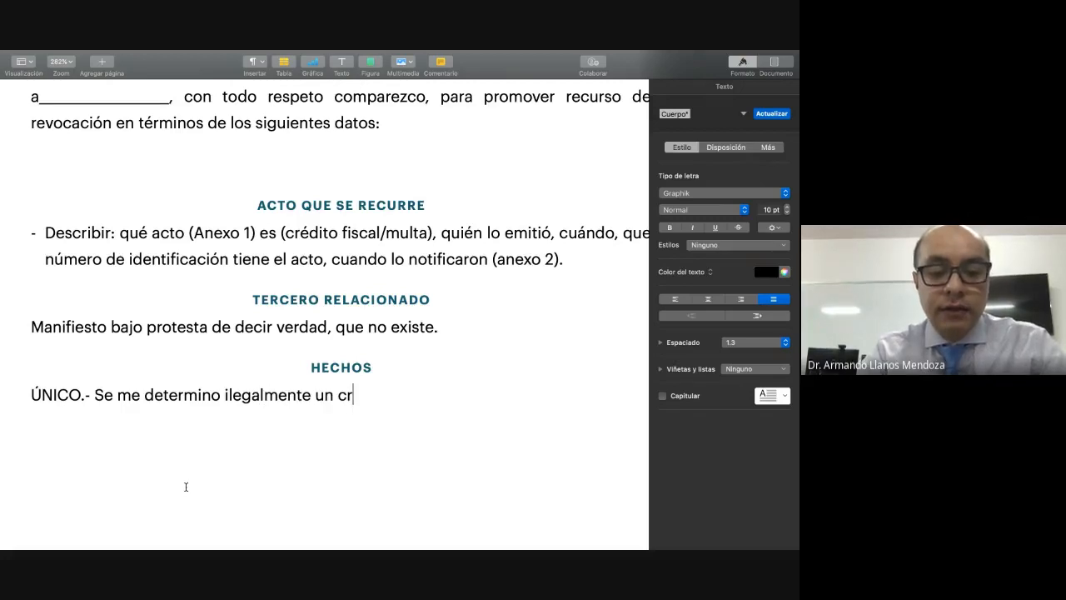
text(édito )
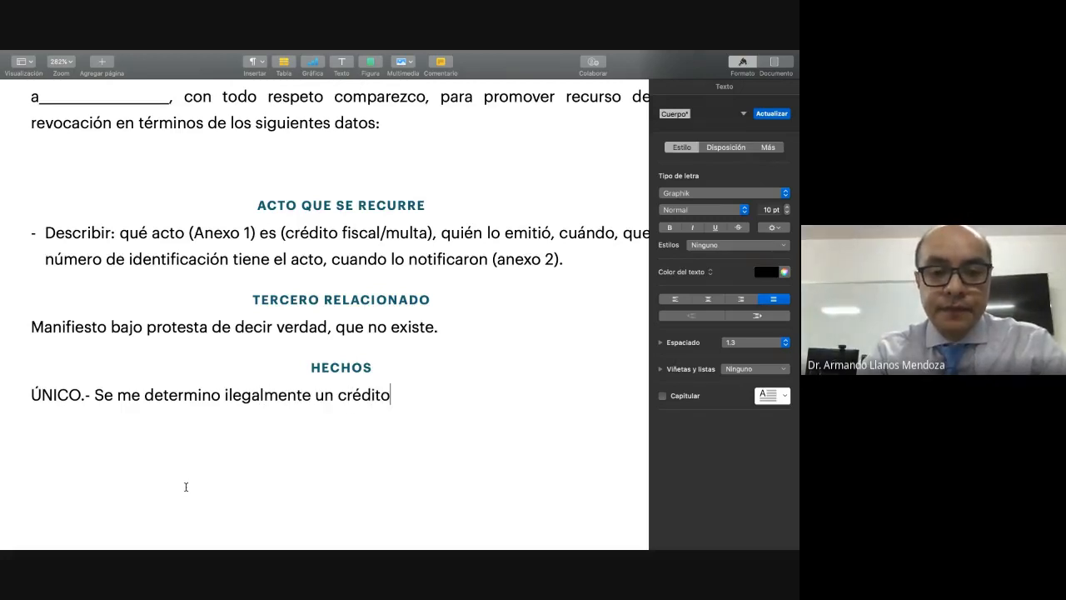
text(fiscal)
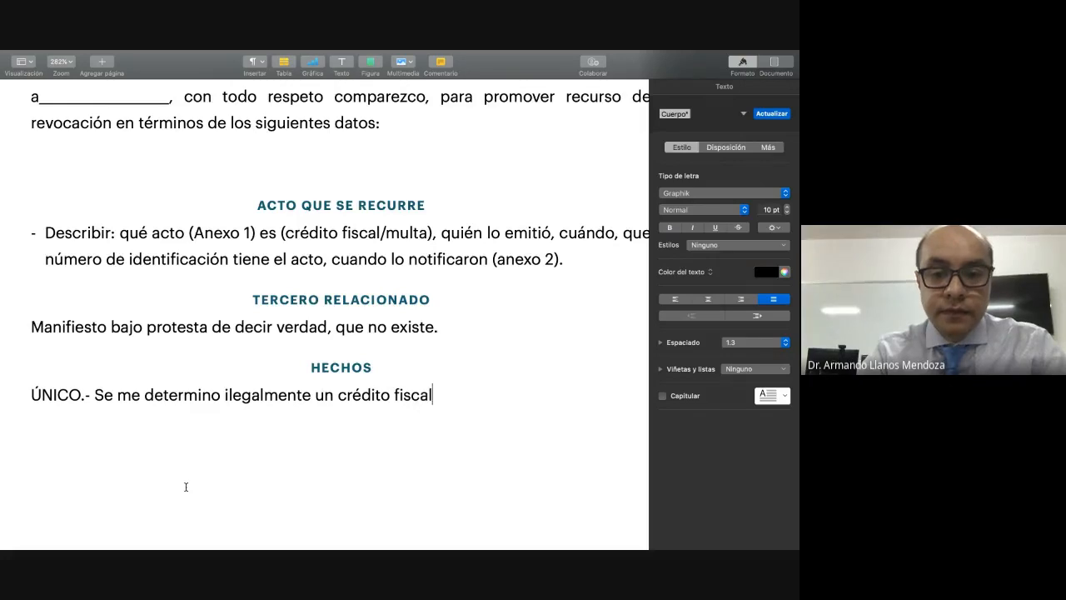
text(, motivi)
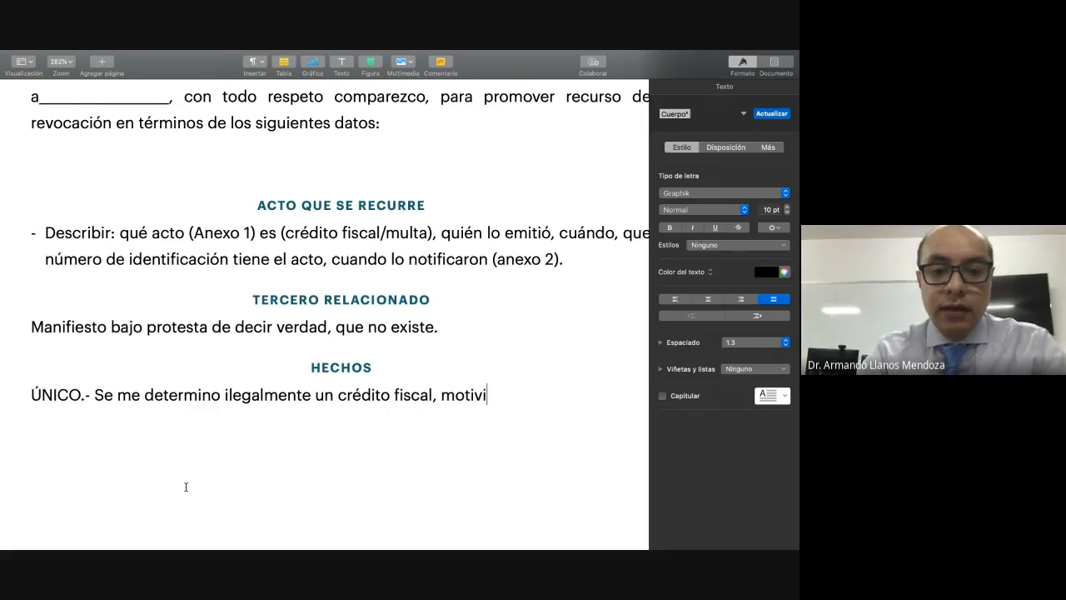
key(BackSpace)
text(o por )
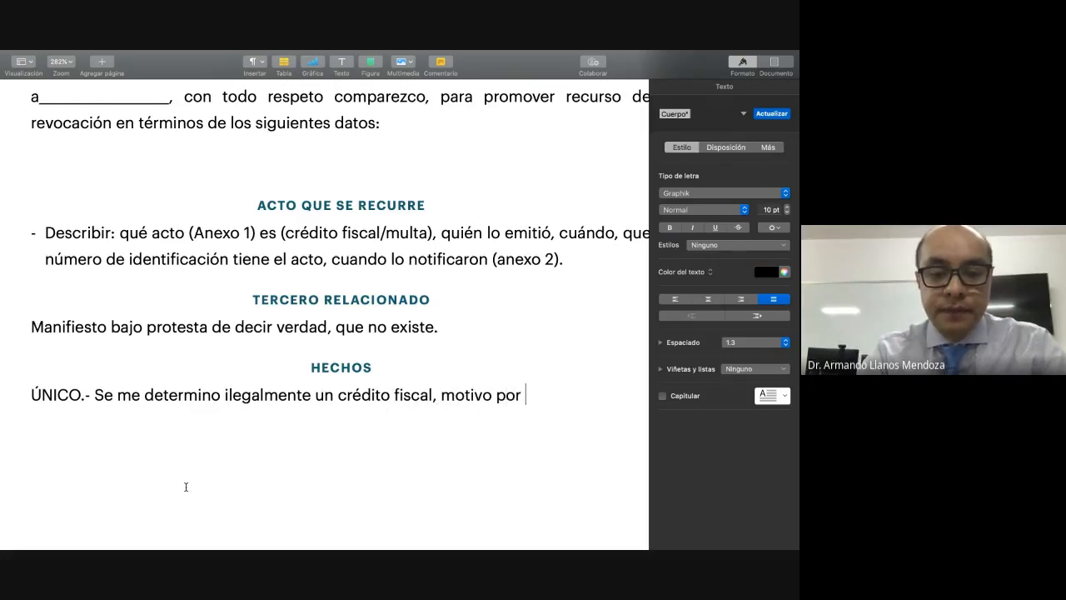
text(el cual ,e)
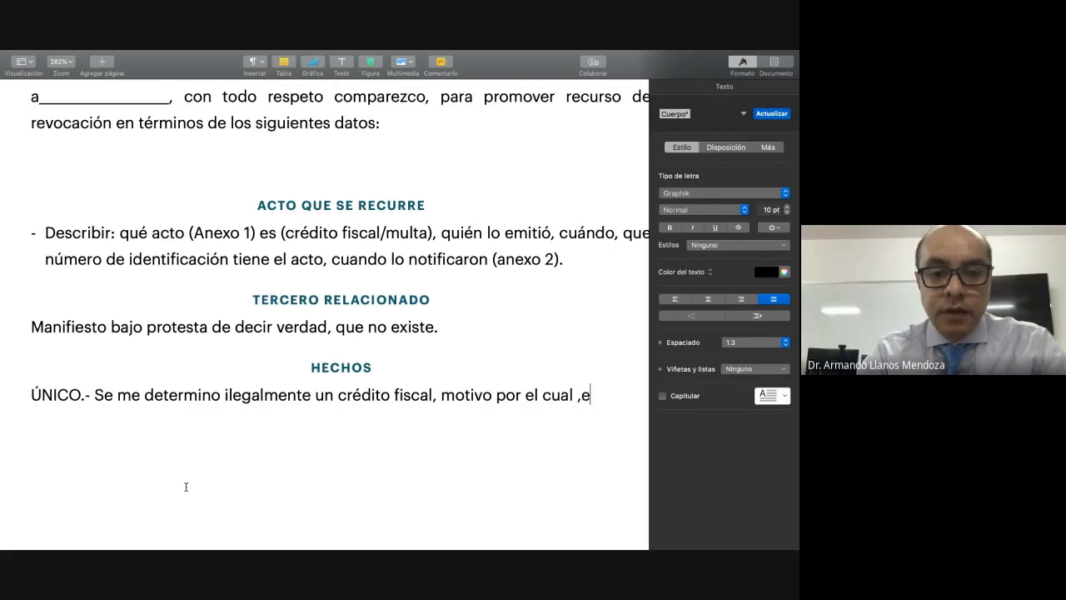
Step: Continue the "HECHOS" paragraph after "crédito fiscal," with "motivo por el cual, me veo en la necesidad,"
key(BackSpace)
key(BackSpace)
key(BackSpace)
text(, me )
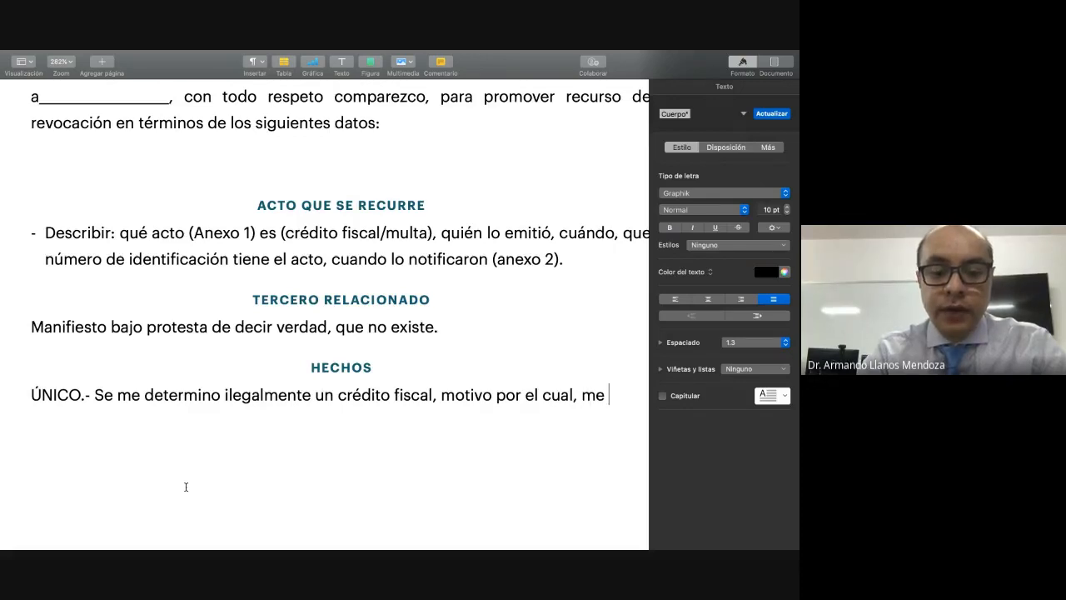
text(veo eb)
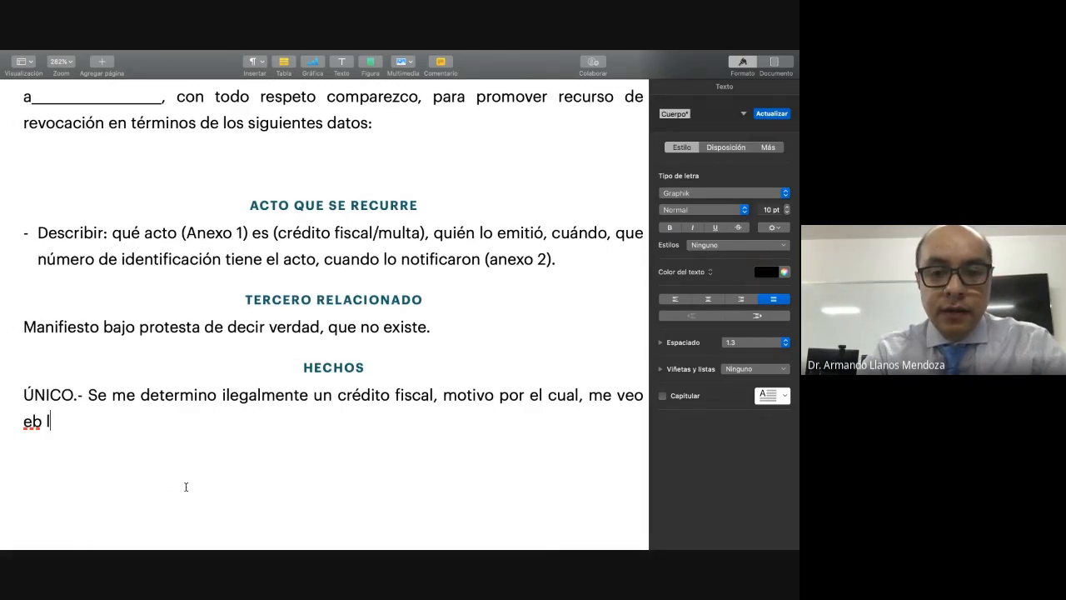
key(BackSpace)
text(n la )
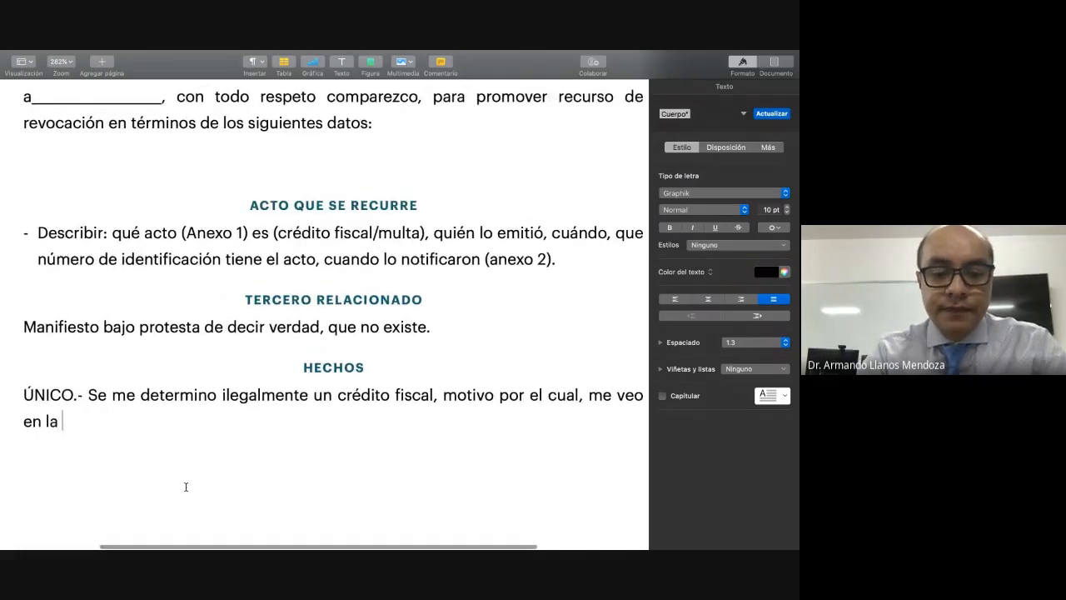
text(necesidad,)
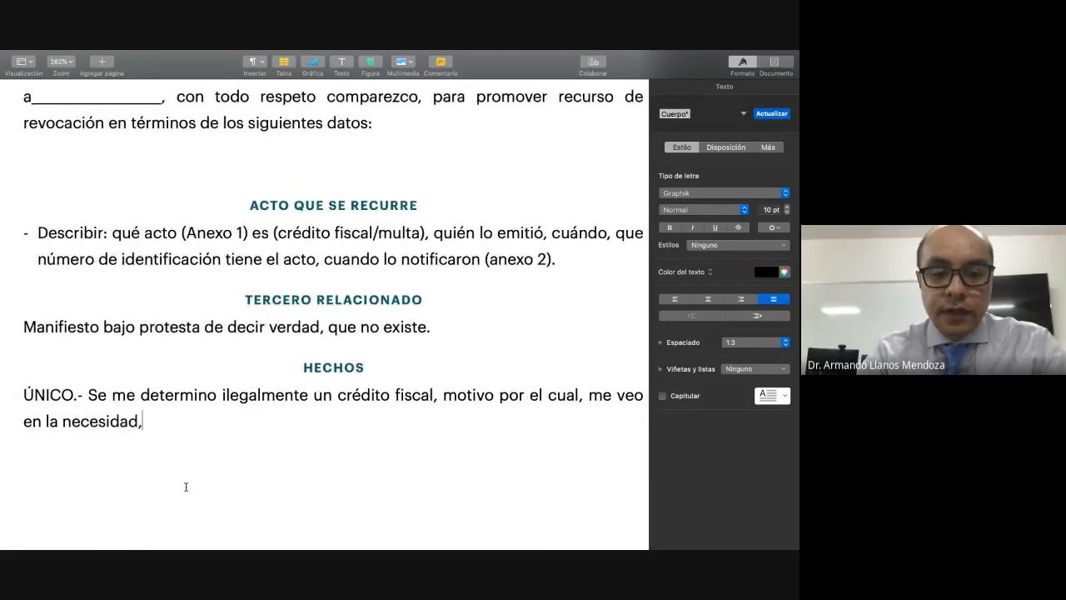
text( de def)
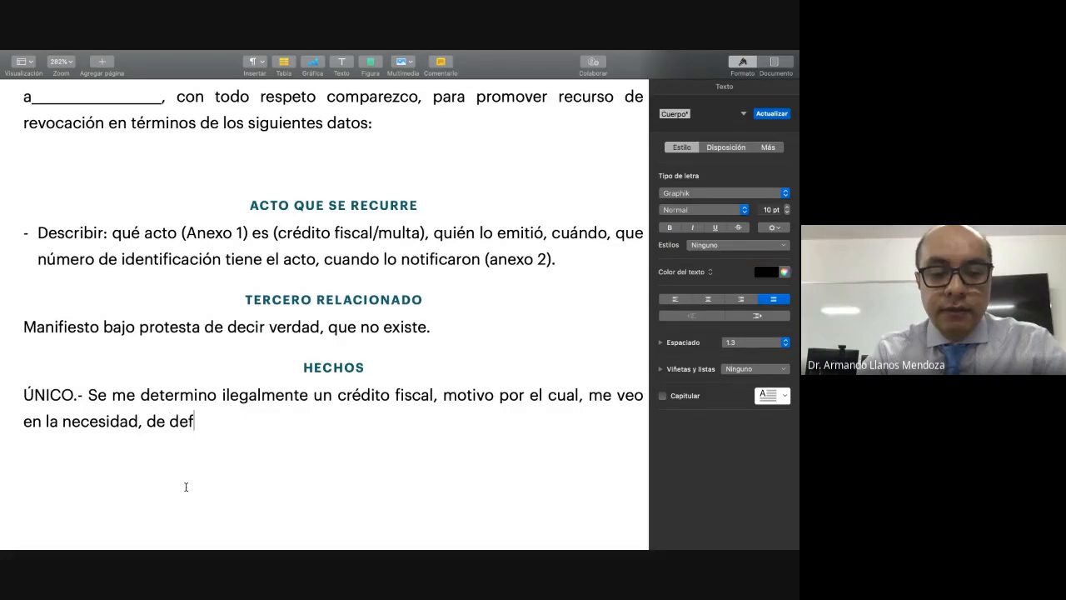
text(ender mis )
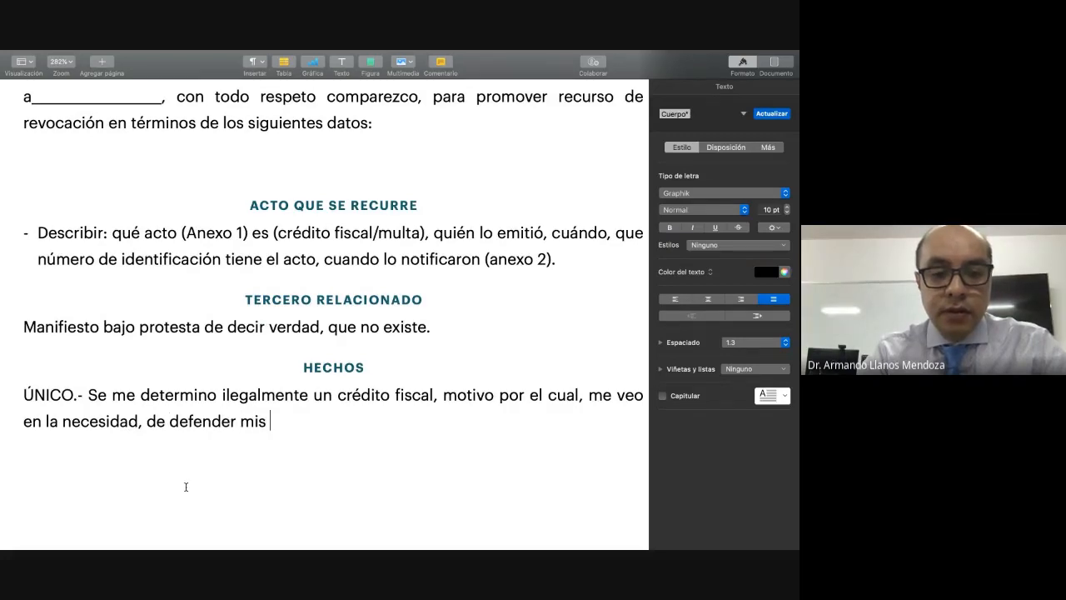
text(derechos, )
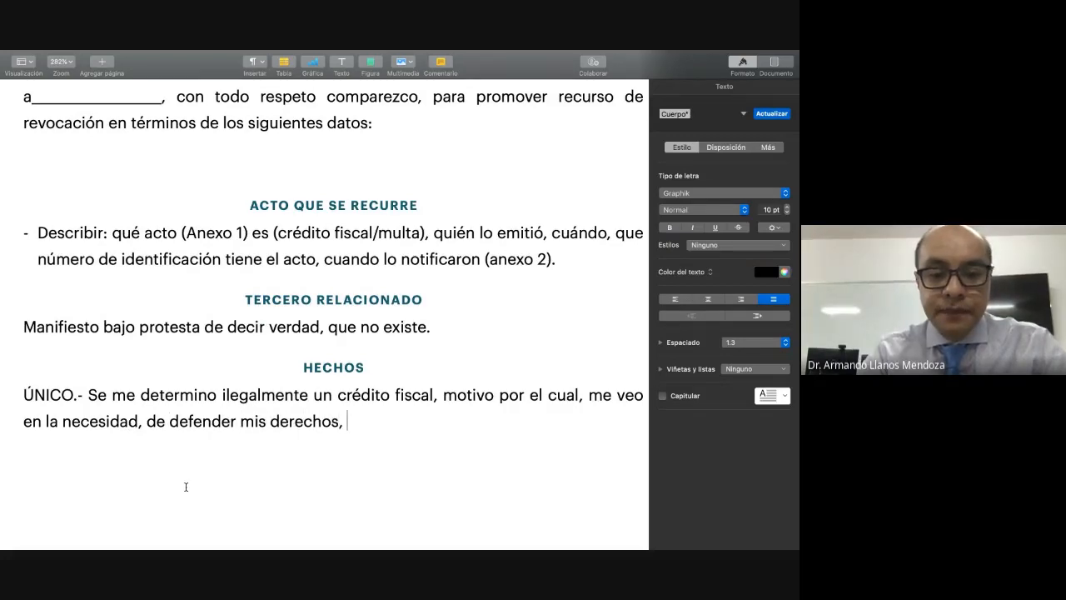
text(mediante el pre)
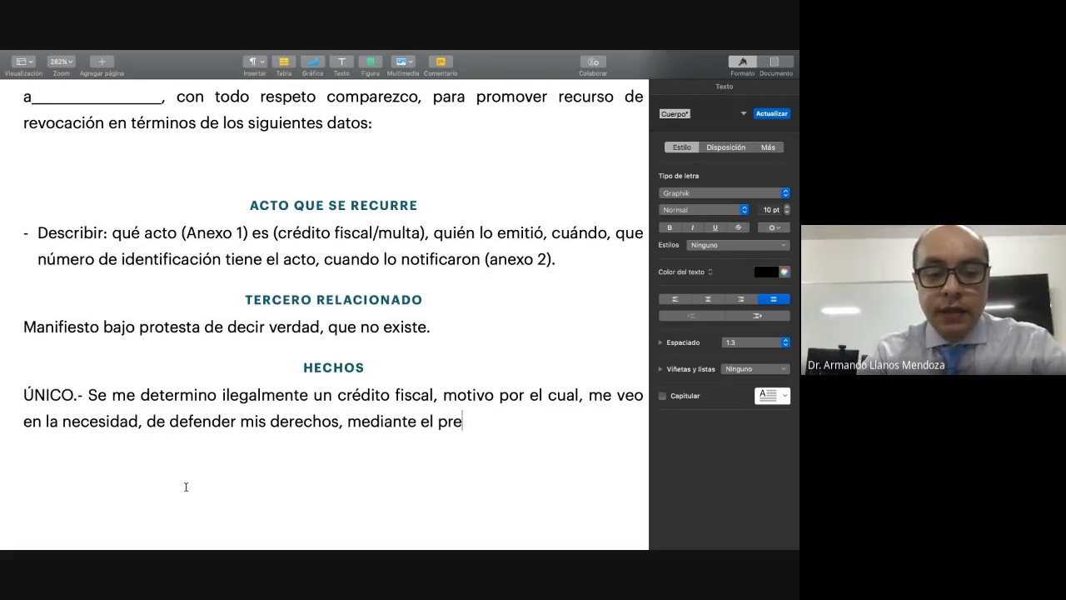
text(sente el )
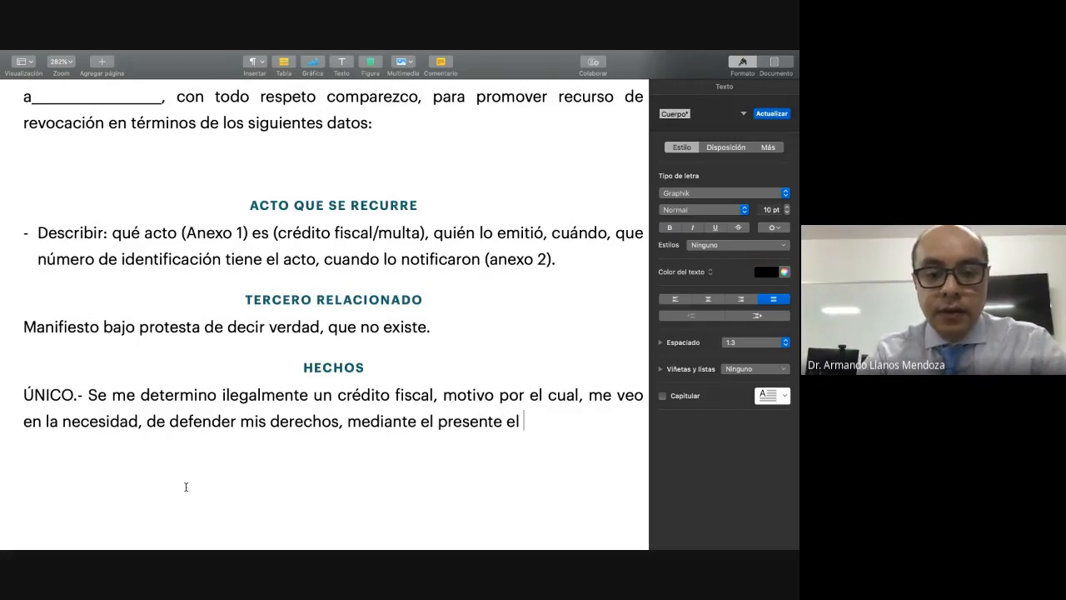
text(escrito.)
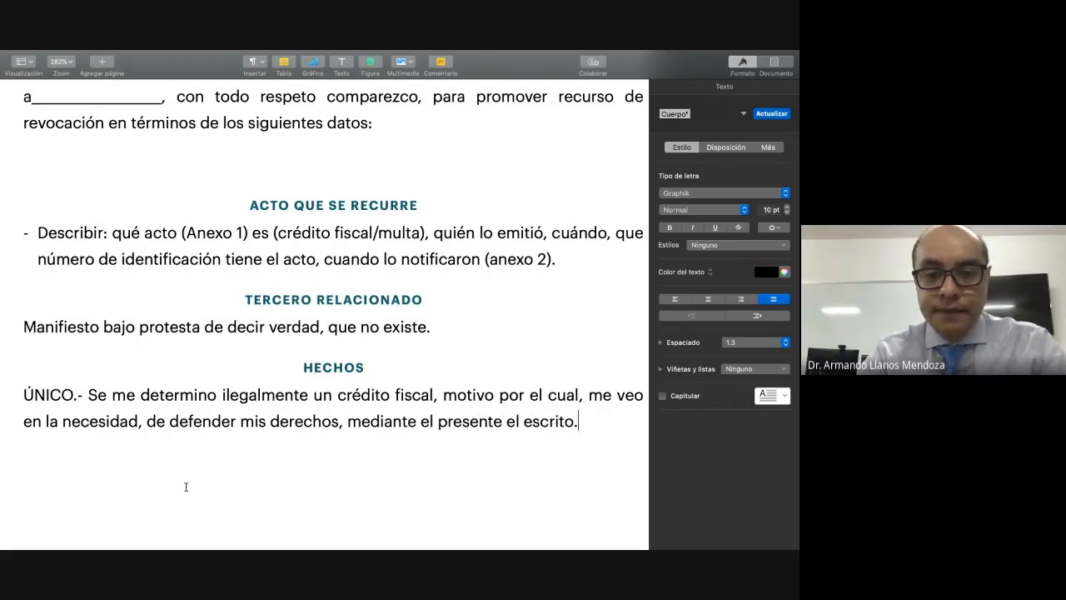
Step: Finish the "HECHOS" sentence with "de defender mis derechos, mediante el presente el escrito." and add blank lines below it
key(Return)
key(Return)
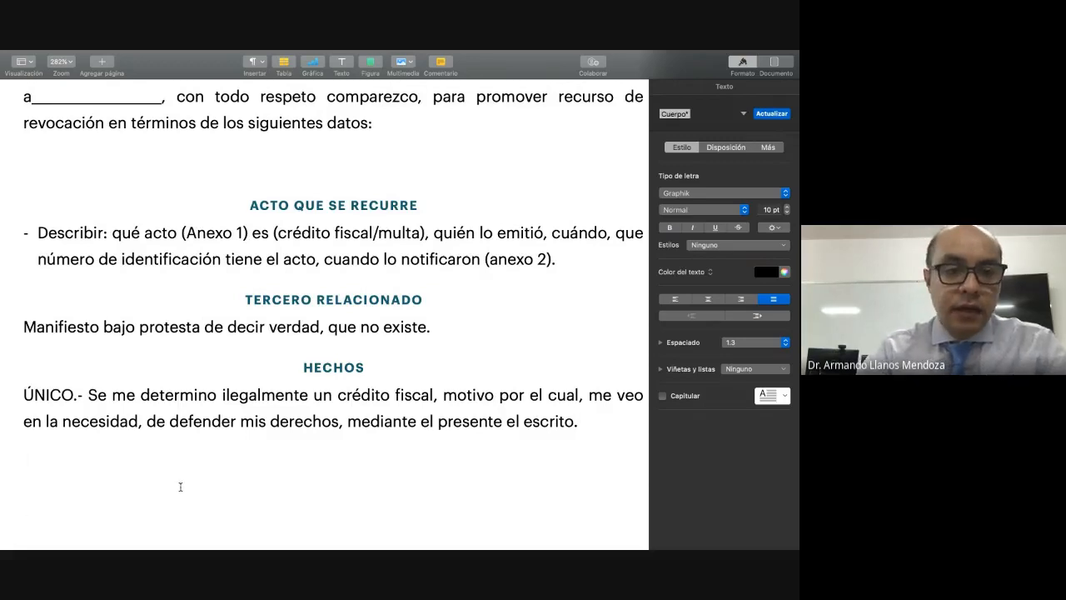
Step: Make the lead-in "ÚNICO.-" of the "HECHOS" paragraph bold
drag(25, 393, 87, 395)
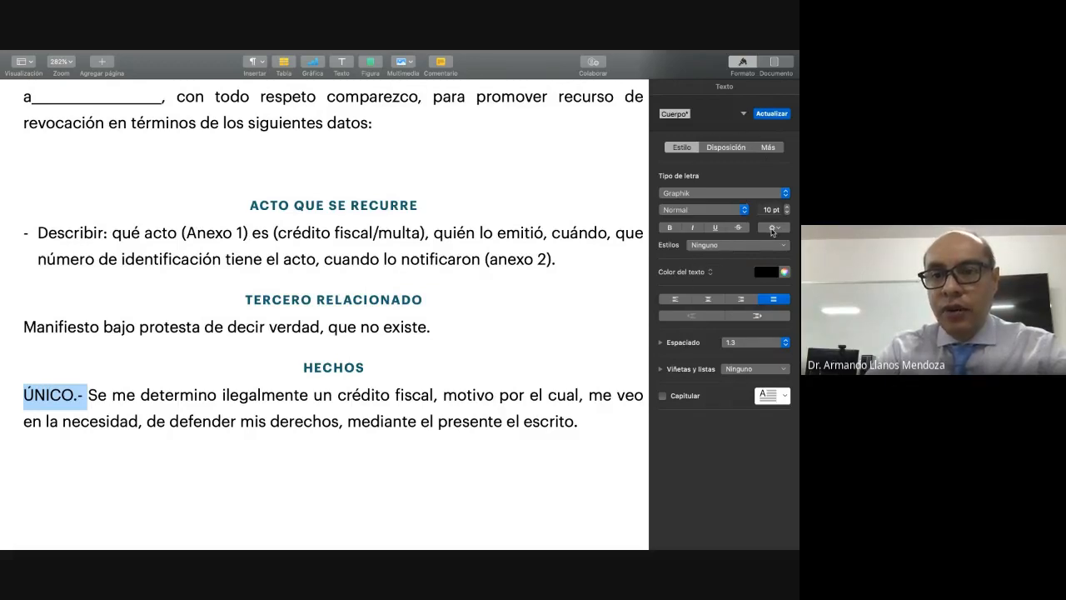
click(669, 227)
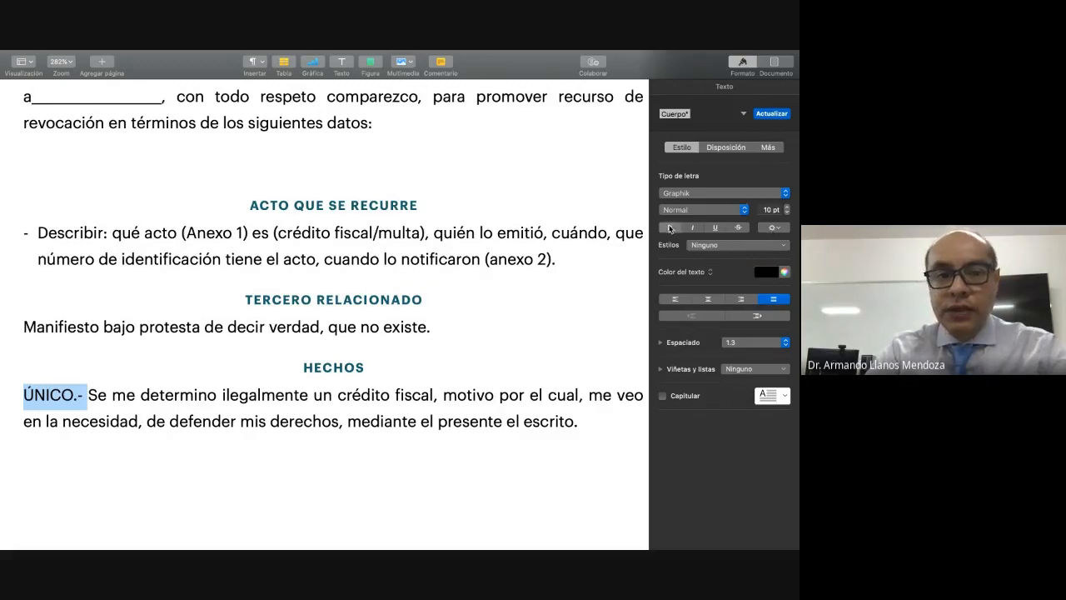
click(204, 400)
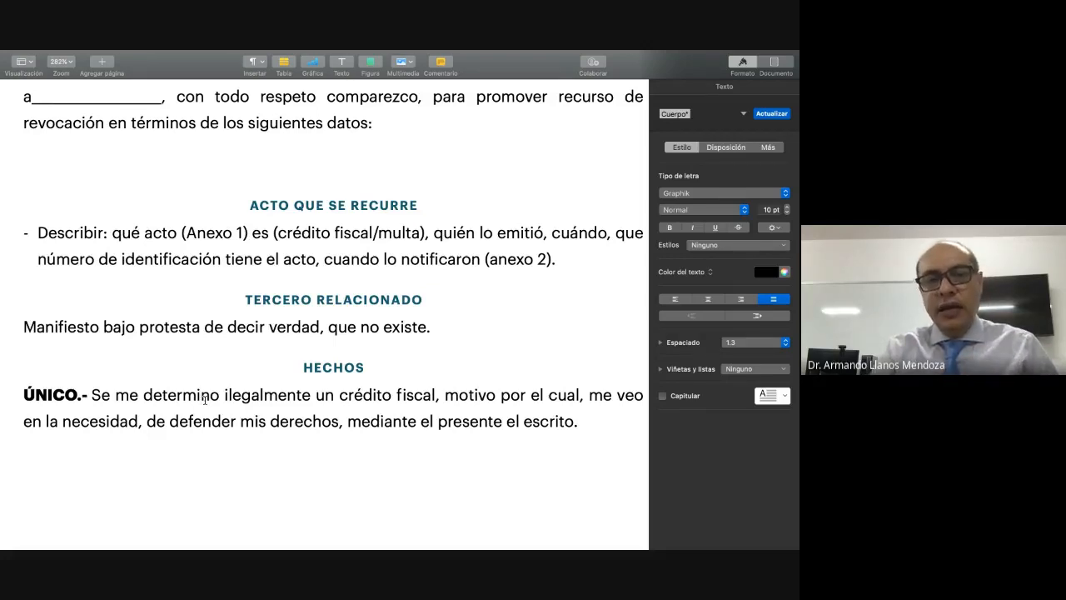
Step: Add the heading text "AGRAVIOS" below the "HECHOS" paragraph, followed by a new line
drag(182, 234, 251, 234)
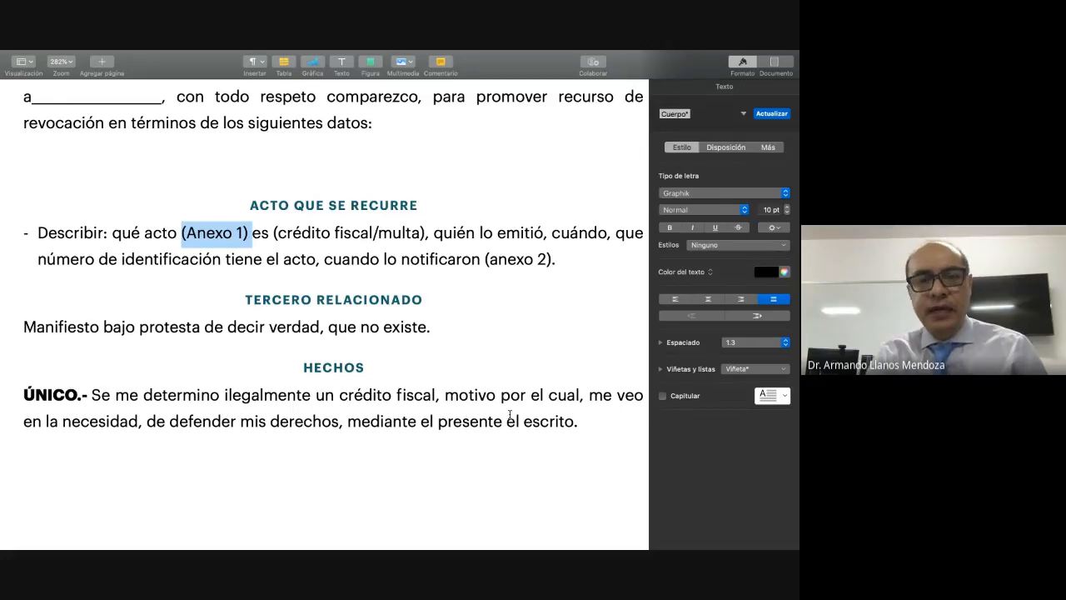
click(588, 423)
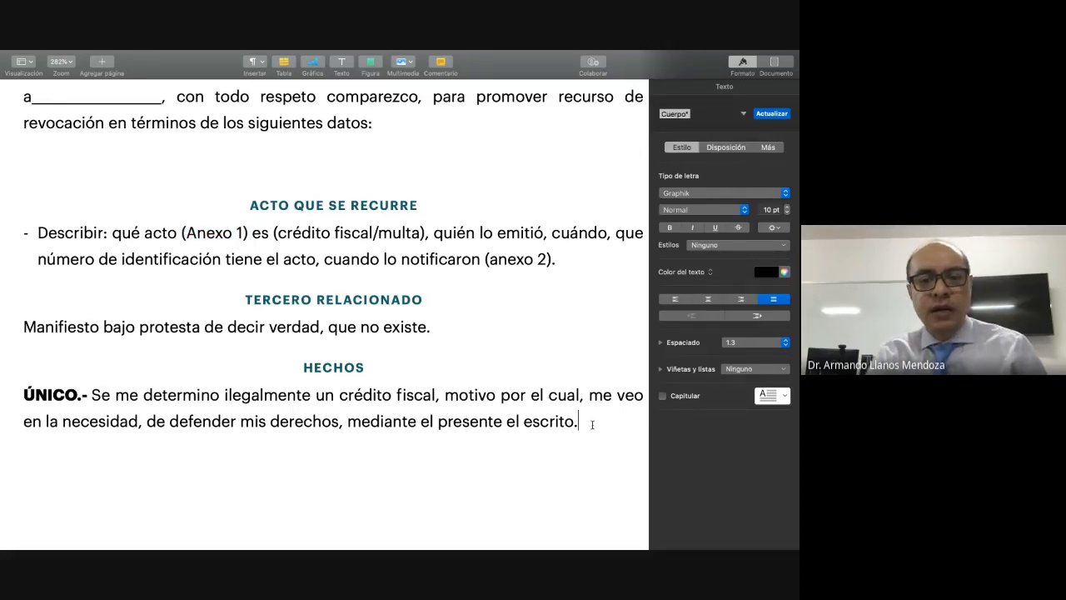
scroll(592, 425, down, 1)
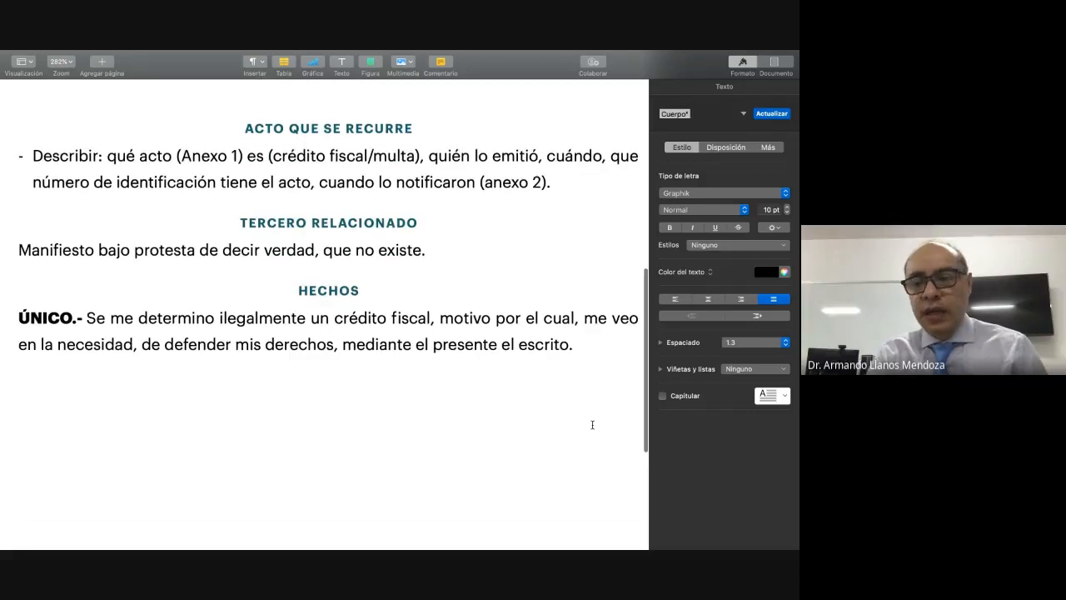
click(592, 425)
scroll(592, 425, up, 2)
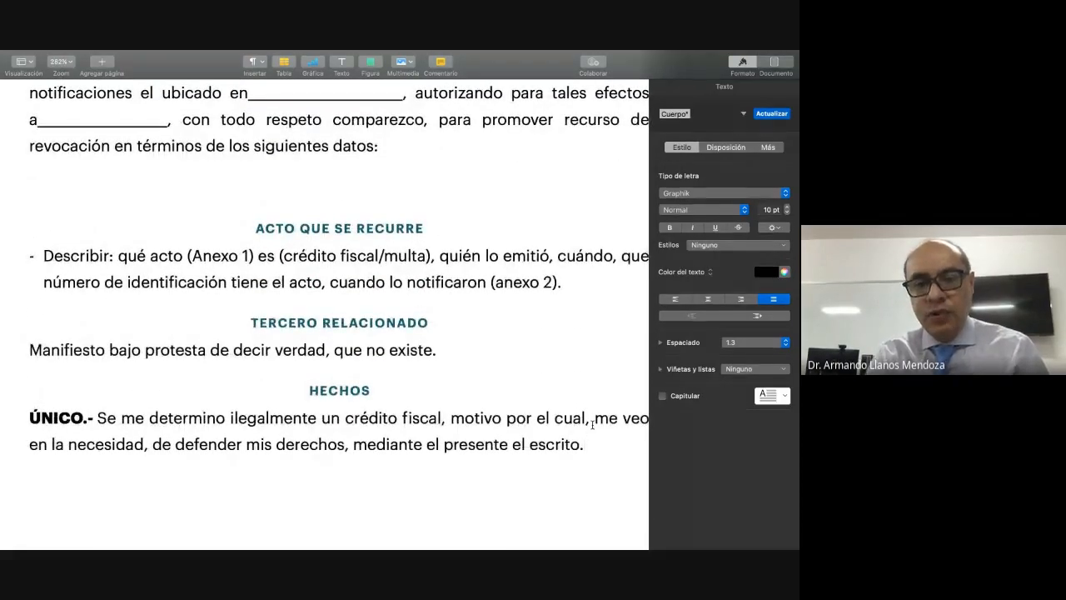
key(Return)
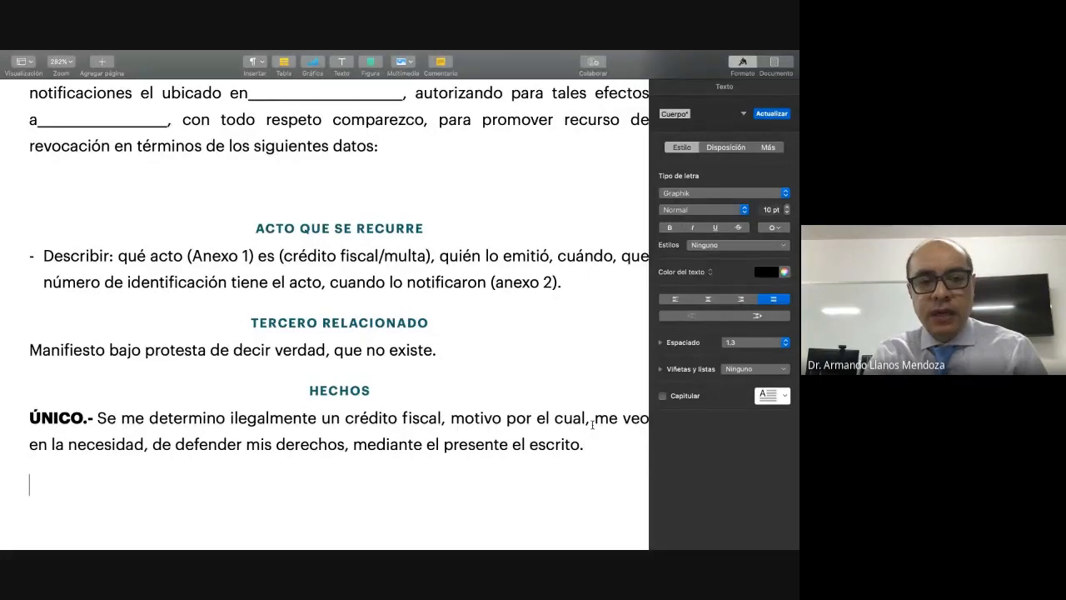
scroll(592, 425, down, 1)
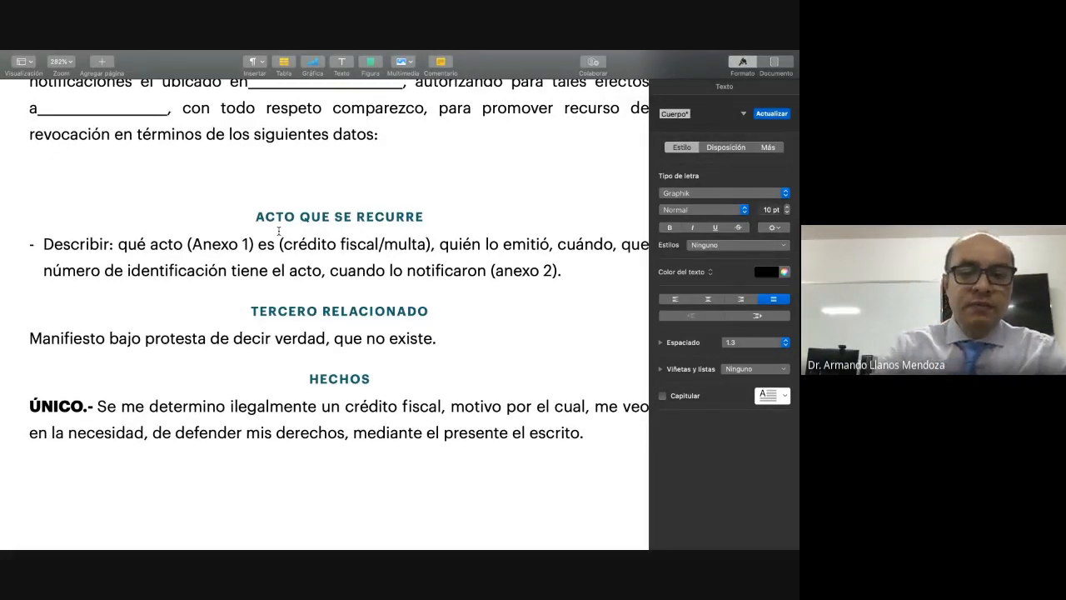
key(BackSpace)
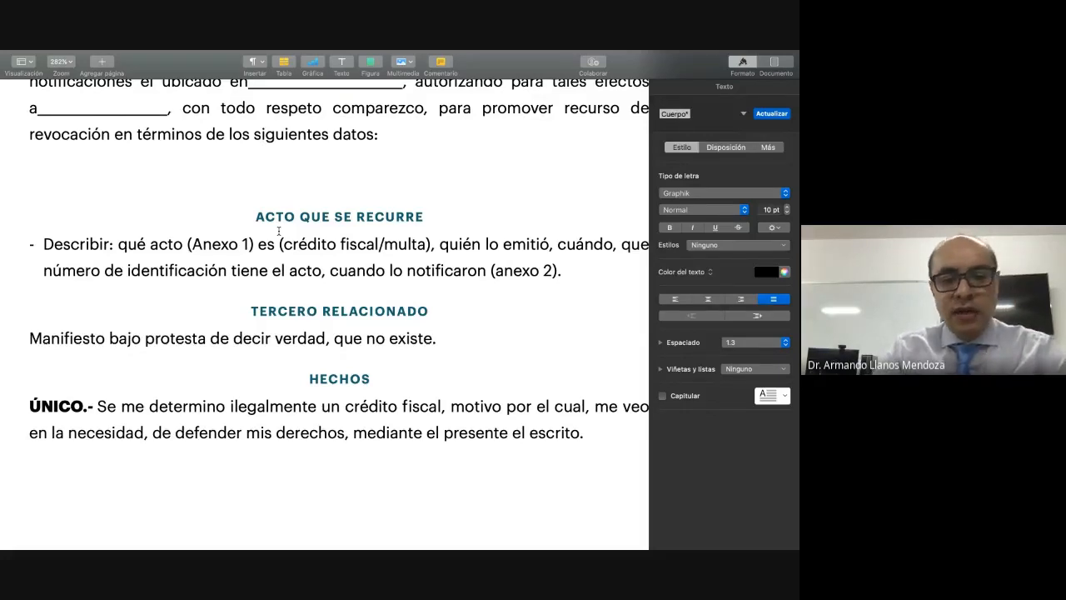
text(AGRAVIOS)
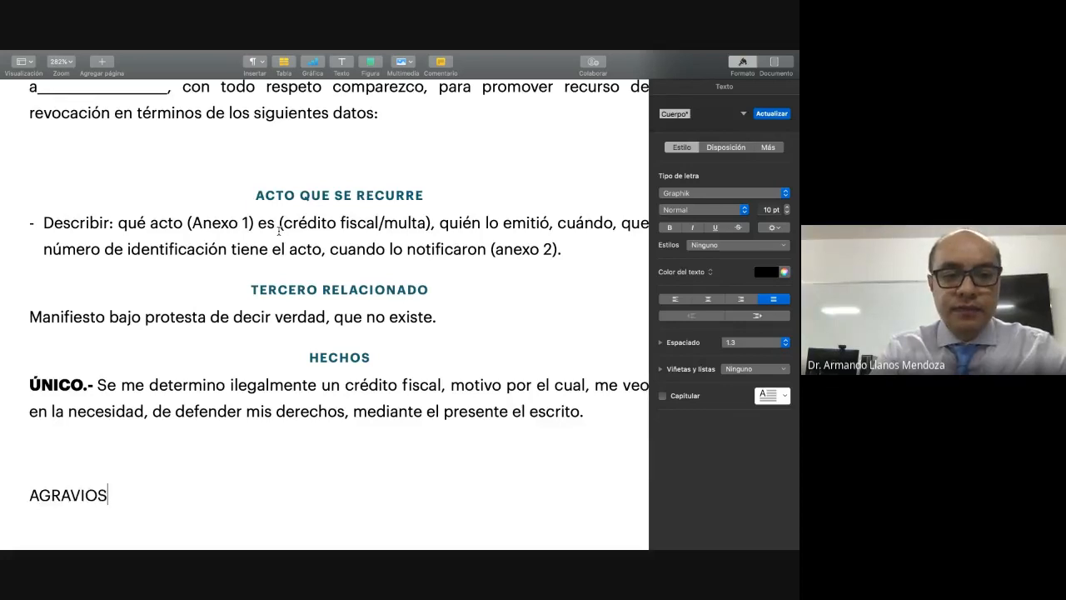
key(Return)
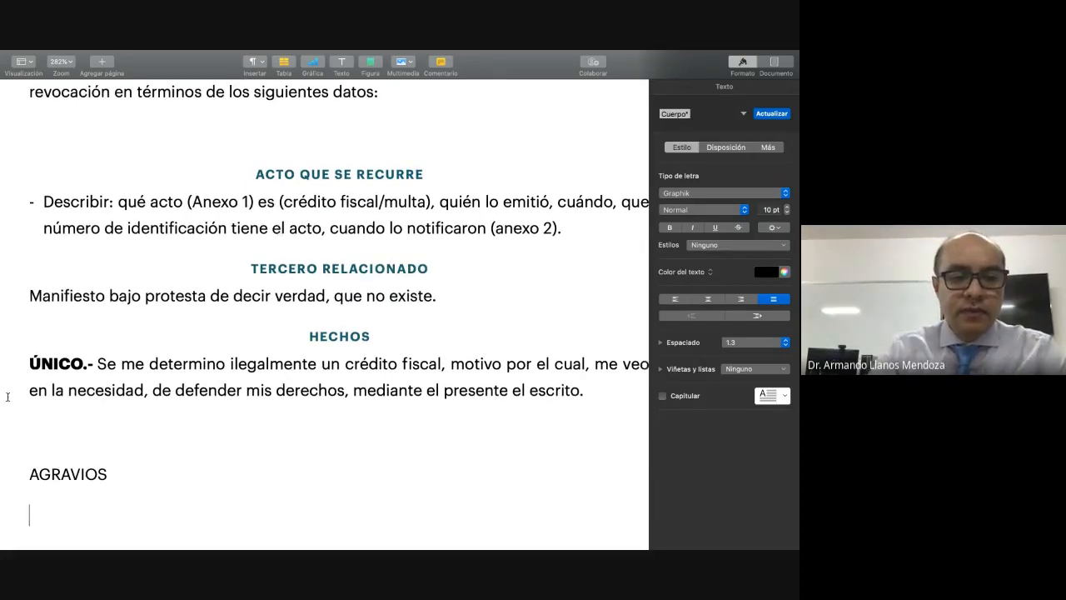
Step: Apply the "INFORMACIÓN DEL REMITENTE" paragraph style to the "AGRAVIOS" heading and start a body line beneath it
drag(109, 473, 31, 474)
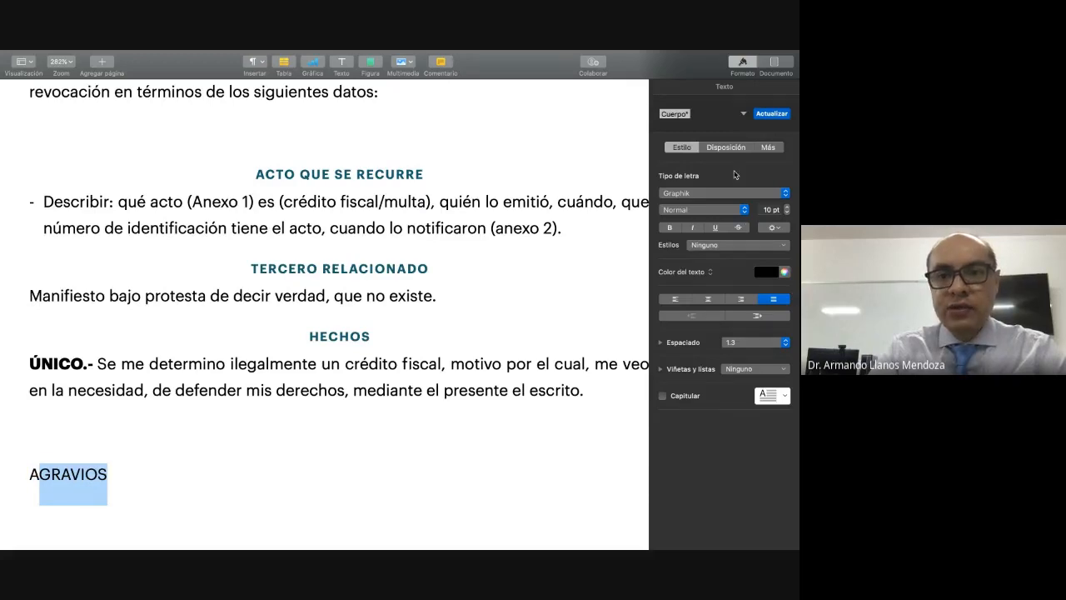
click(744, 118)
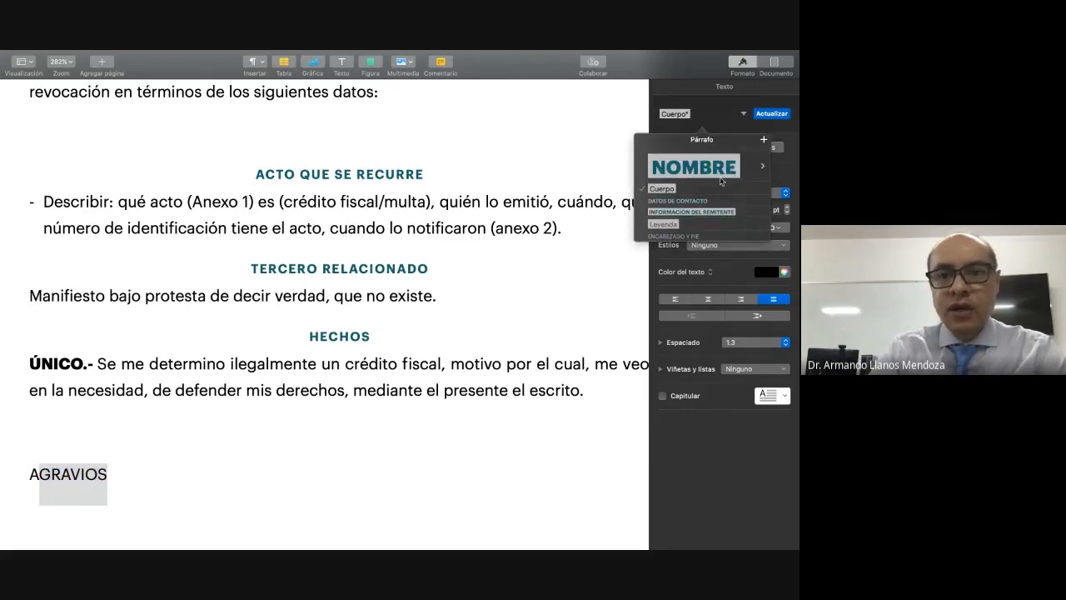
click(713, 215)
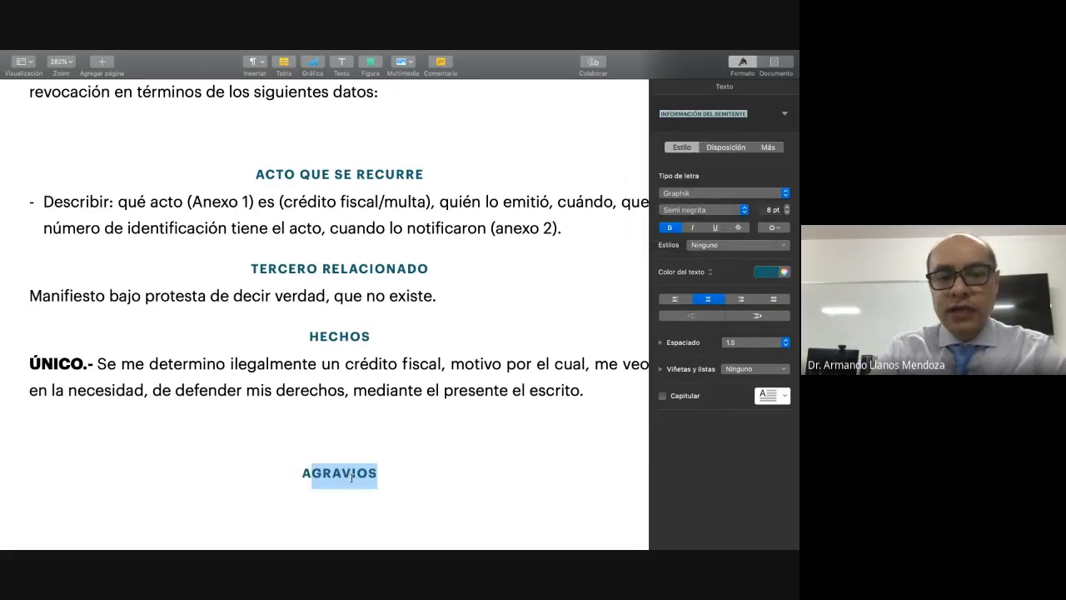
key(Right)
key(Return)
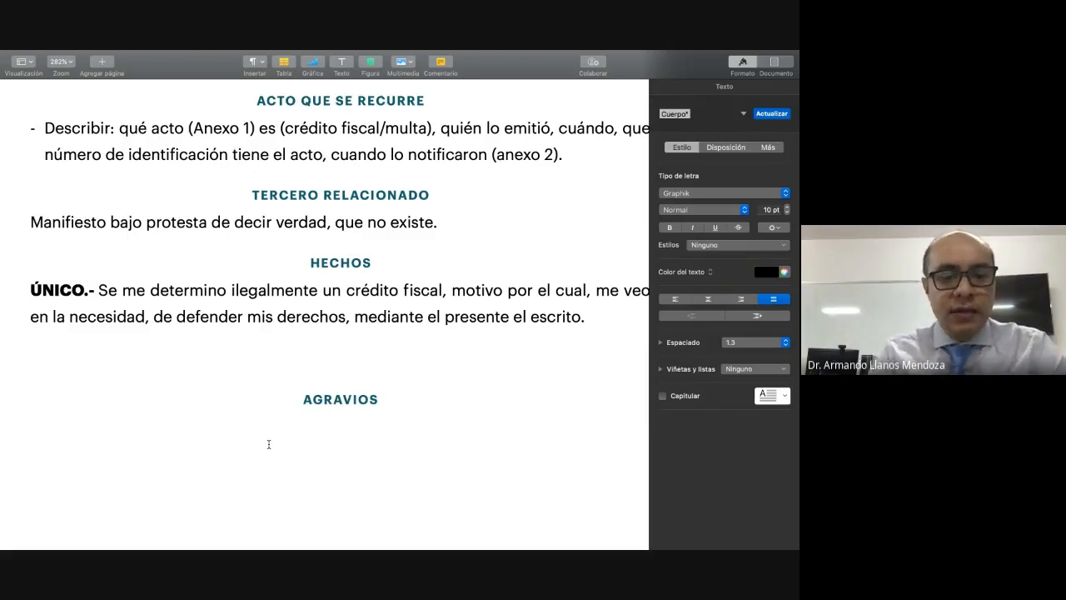
Step: Begin the body line under the "AGRAVIOS" heading with the text "Redactar: Premisa mayor", in sentence case
text(REDACT)
key(BackSpace)
key(BackSpace)
key(BackSpace)
key(BackSpace)
key(BackSpace)
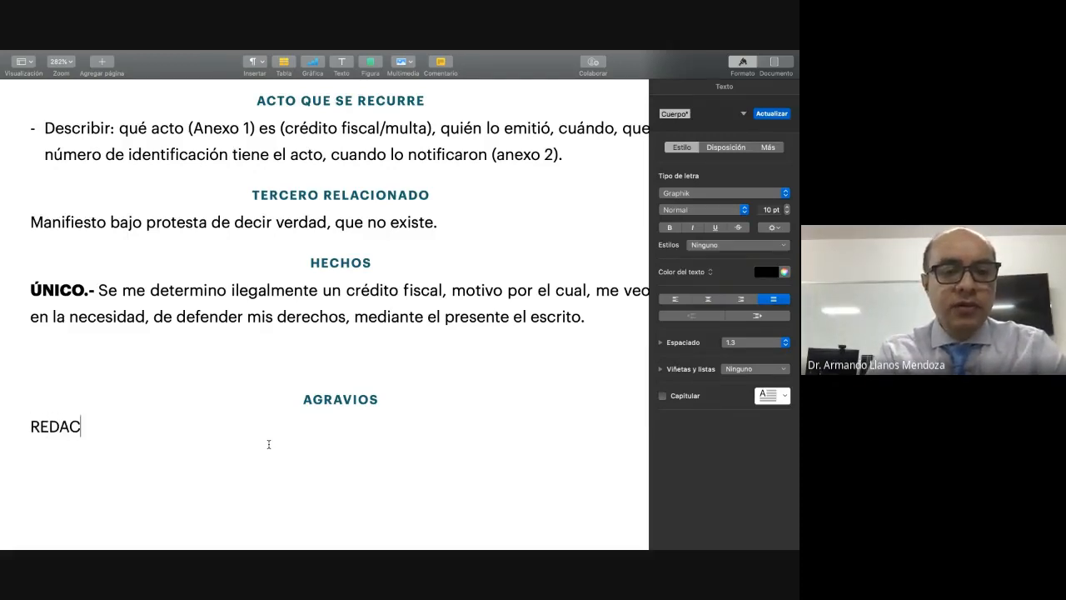
text(e)
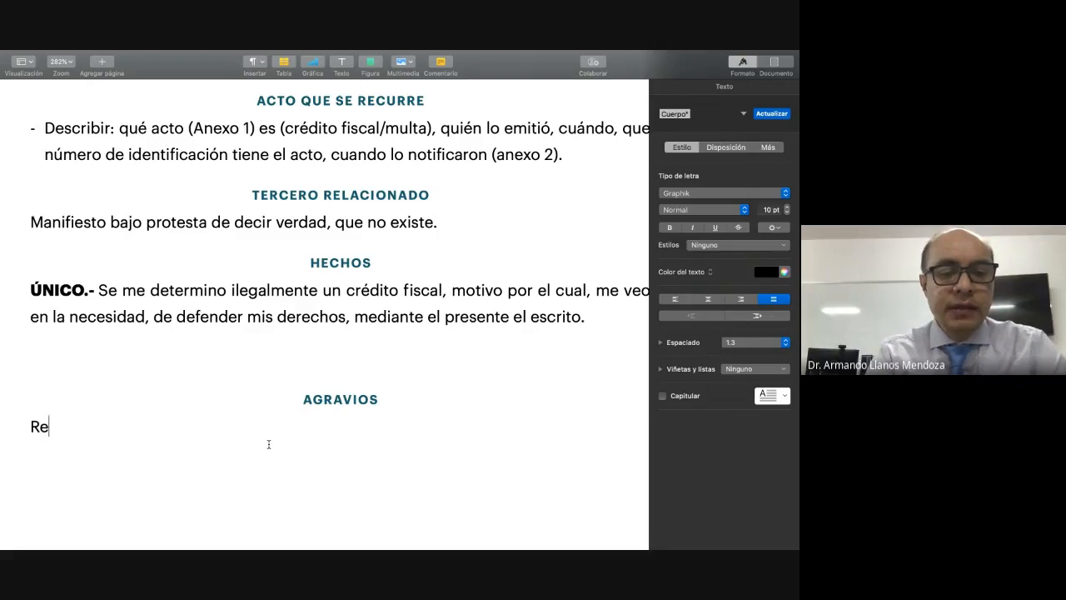
text(dactar)
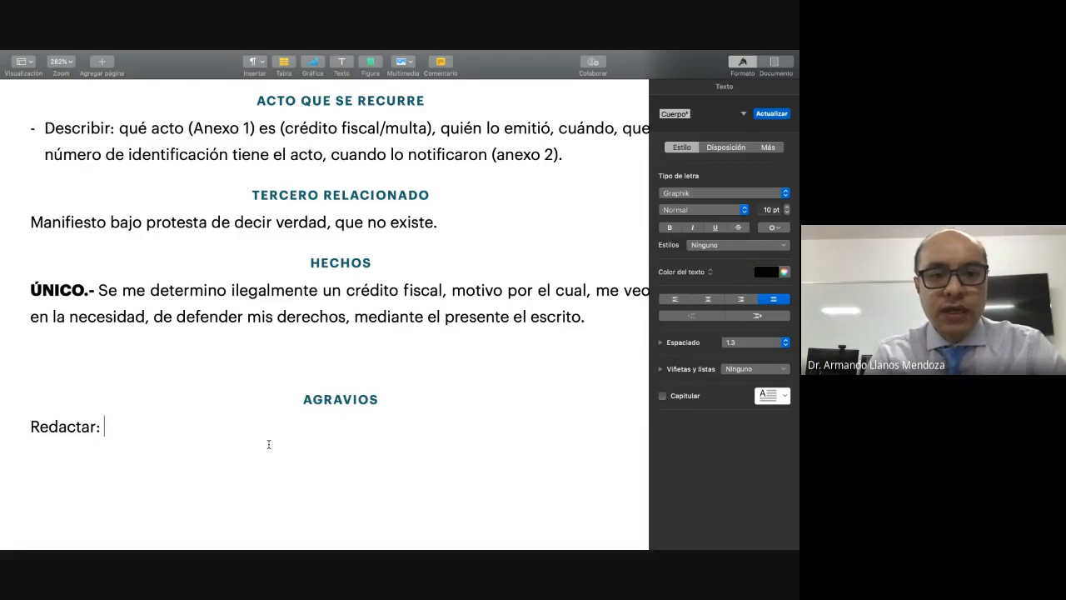
text(: Pre)
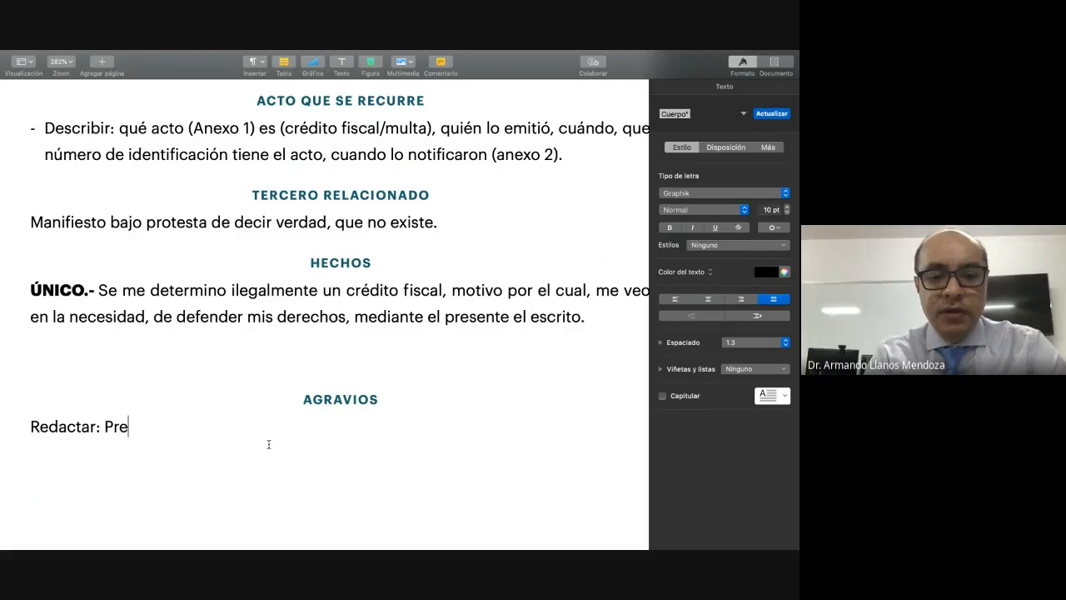
text(misa mayor)
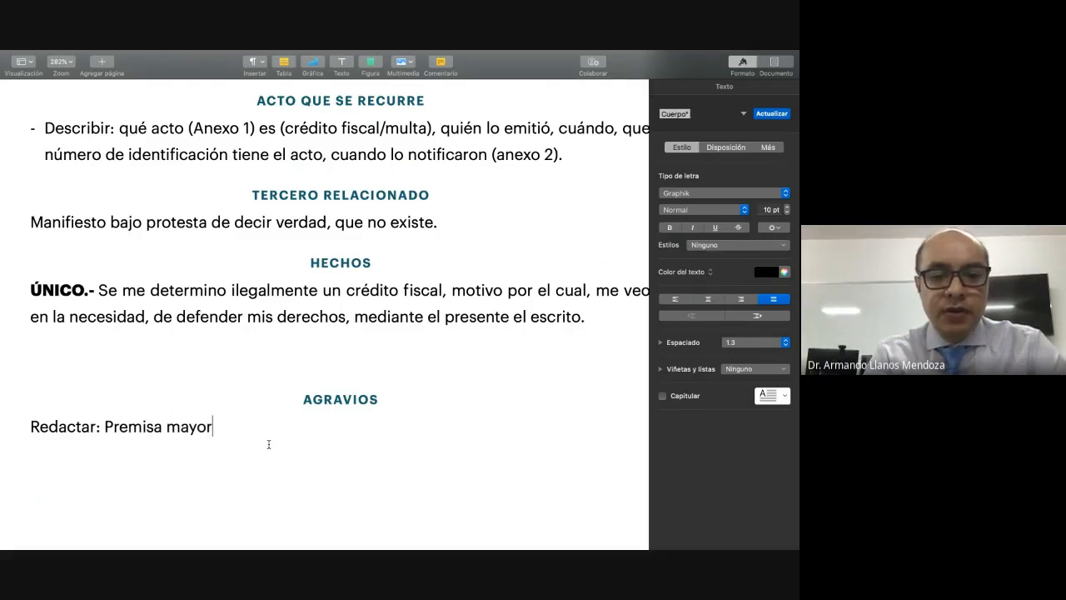
text(, pre)
Step: Continue the "Redactar:" line under "AGRAVIOS" with ", premisa menor, conclusiones,"
key(BackSpace)
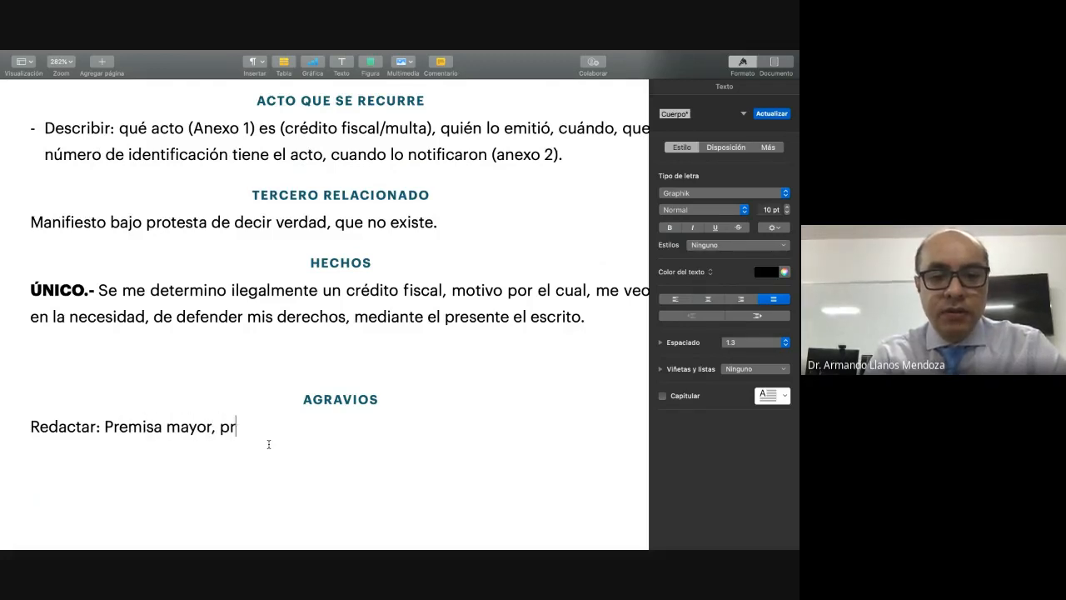
text(emis)
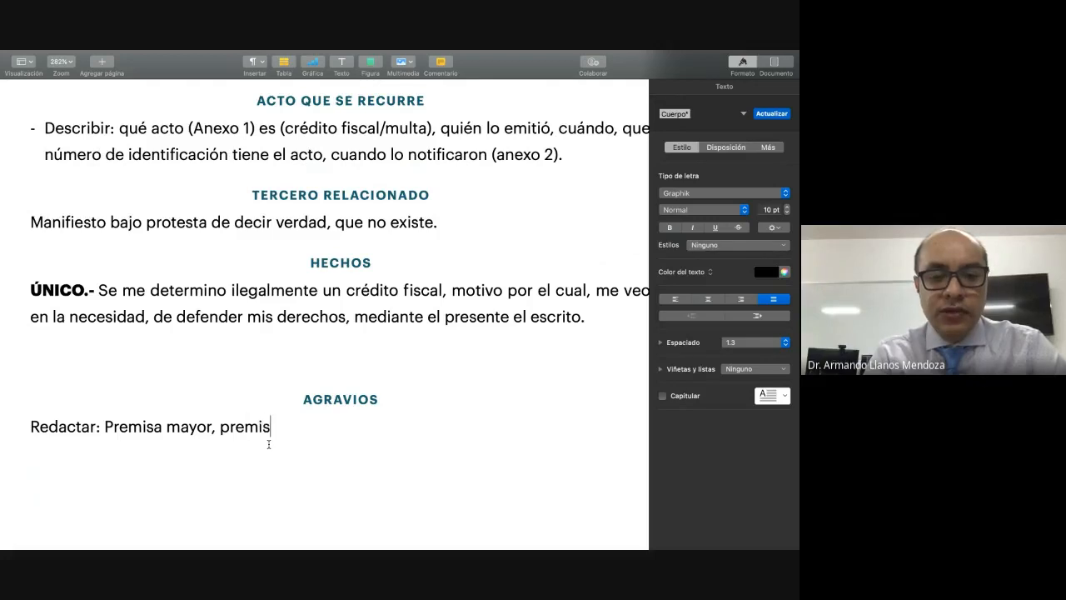
text(a)
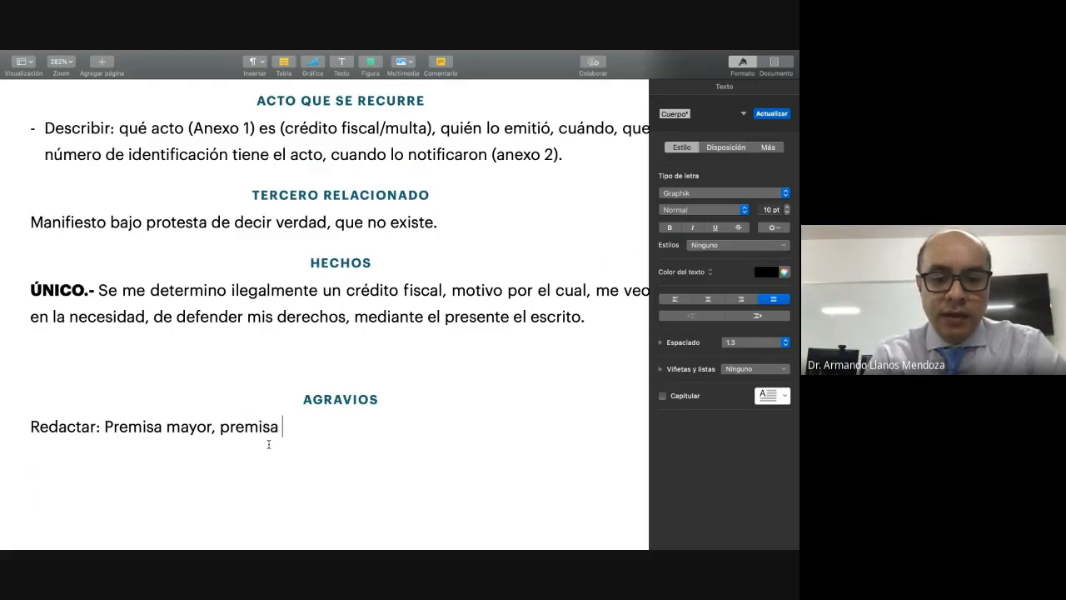
text( menor, con)
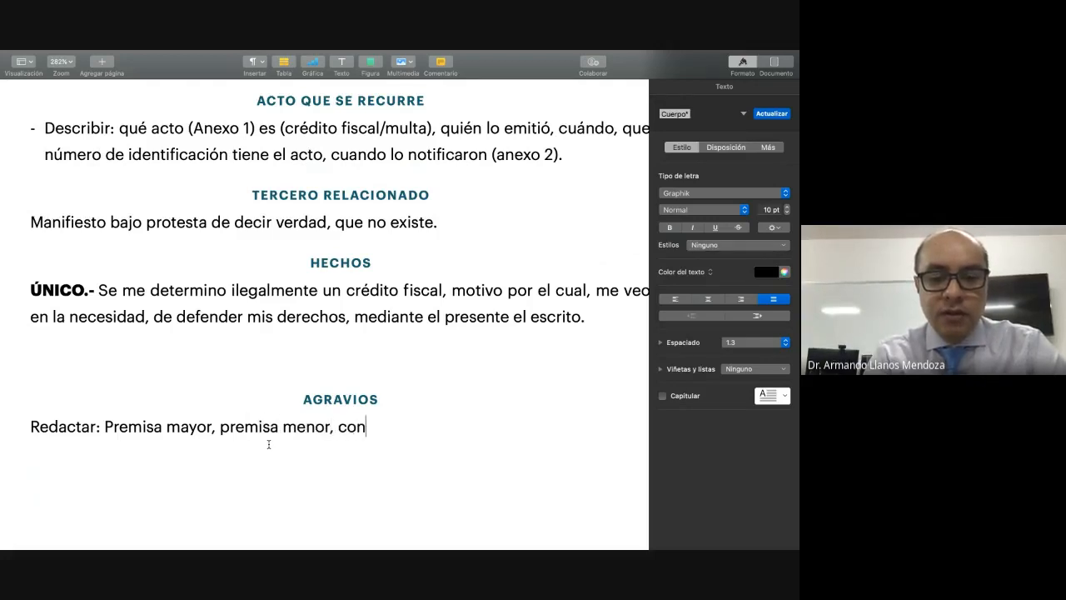
text(clusiones, )
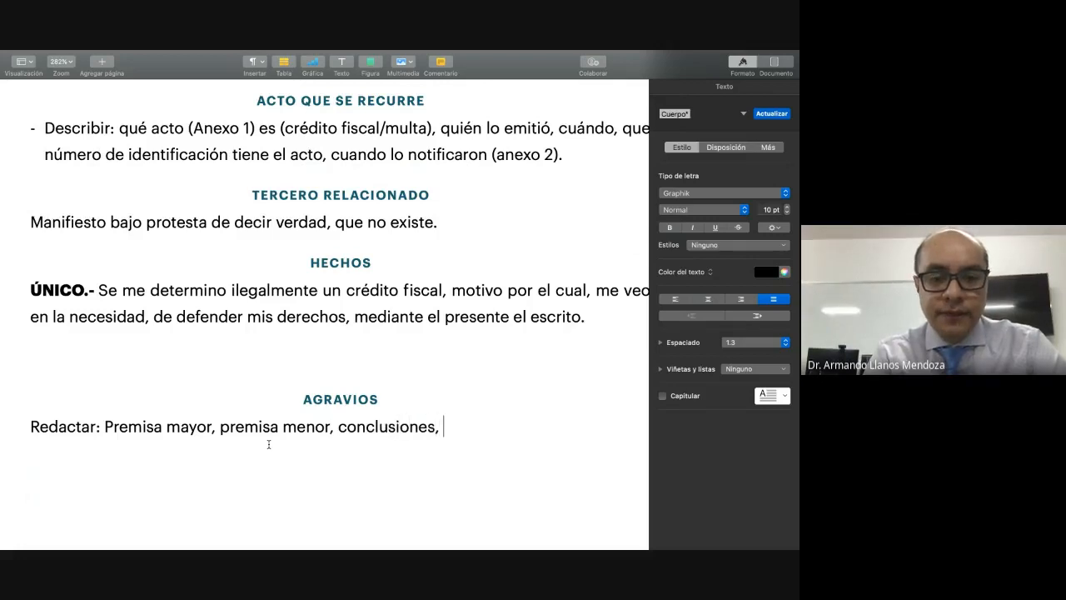
text(juris)
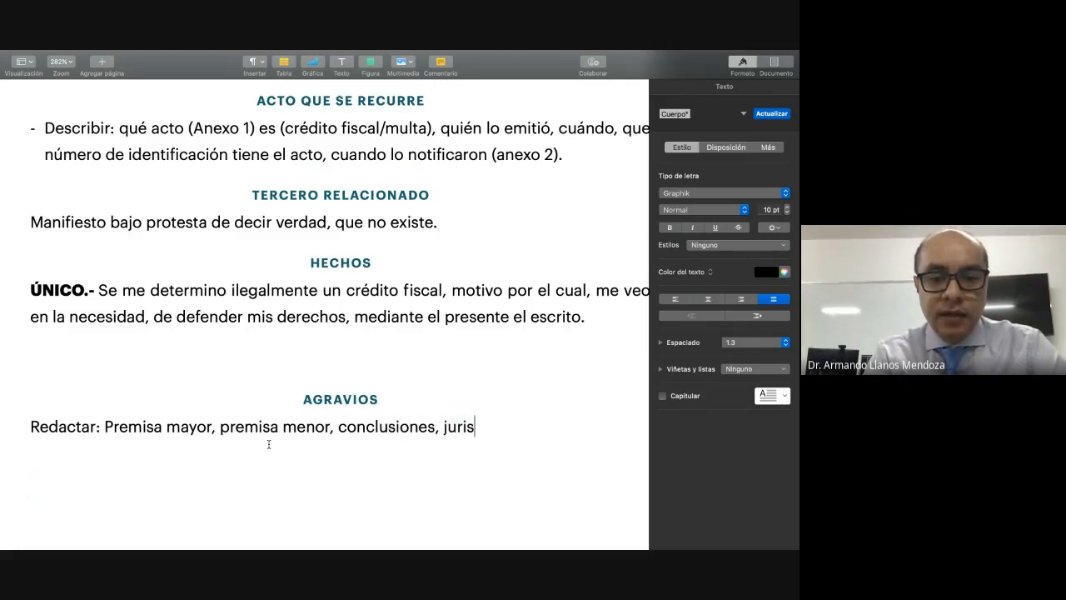
text(prudencia)
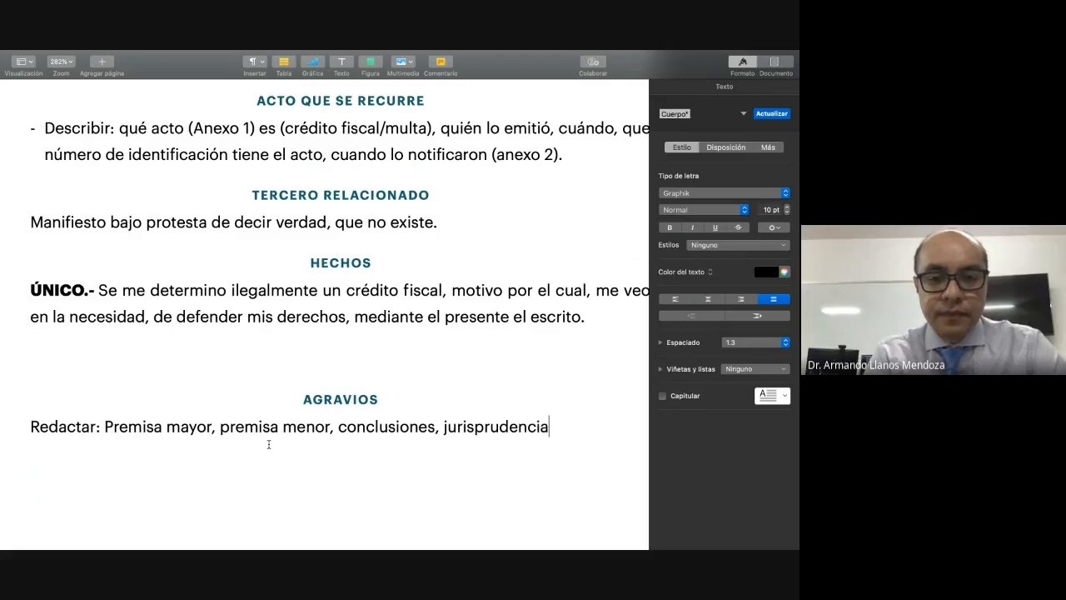
text( y pasió)
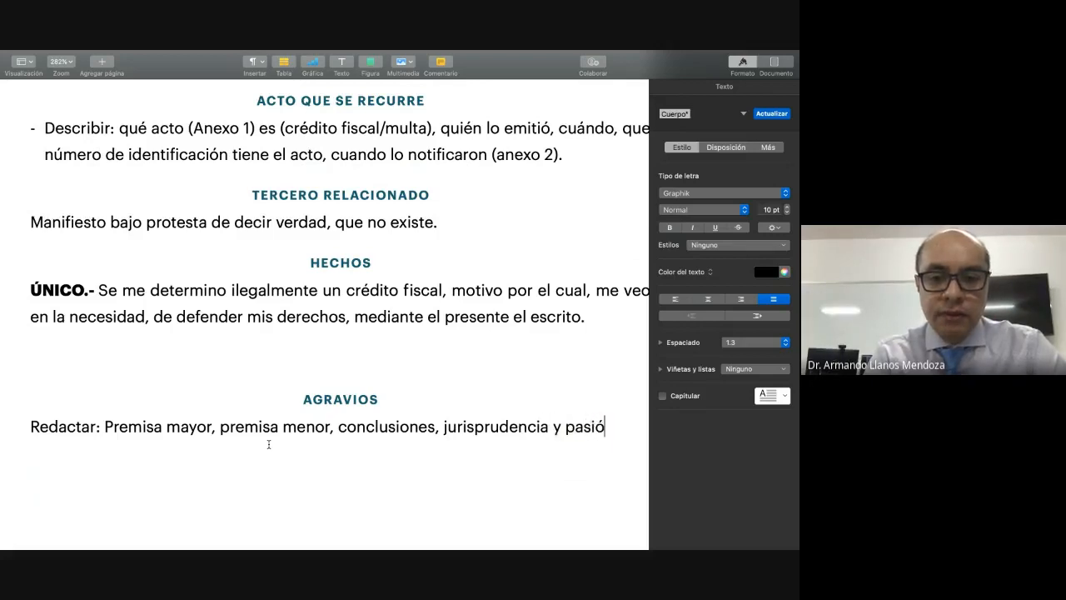
text(n.)
Step: Finish the "Redactar:" line with "jurisprudencia y pasión." and start a new paragraph below it
key(Return)
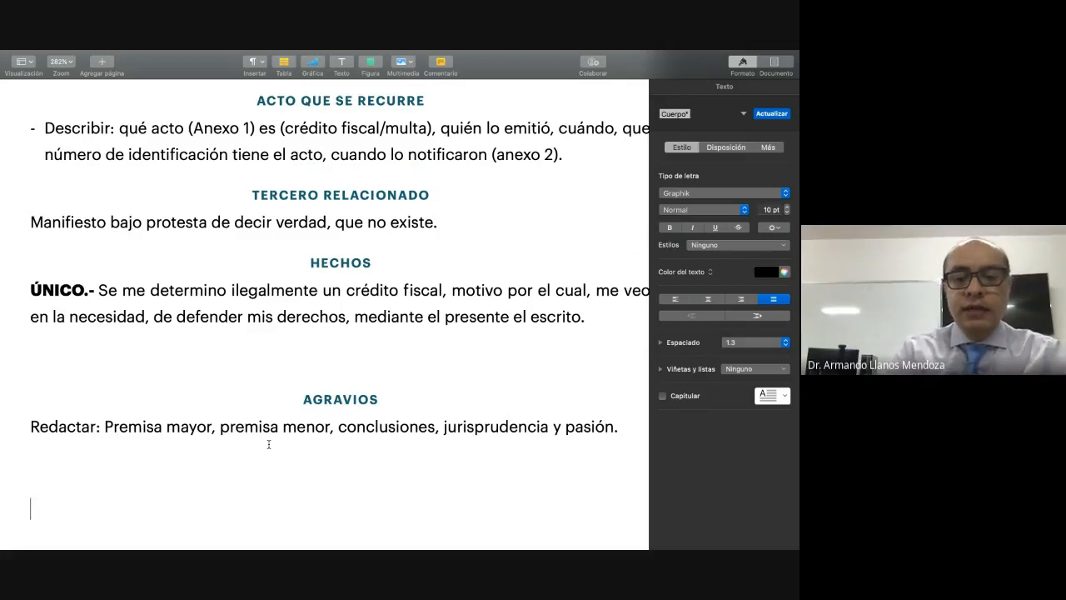
key(BackSpace)
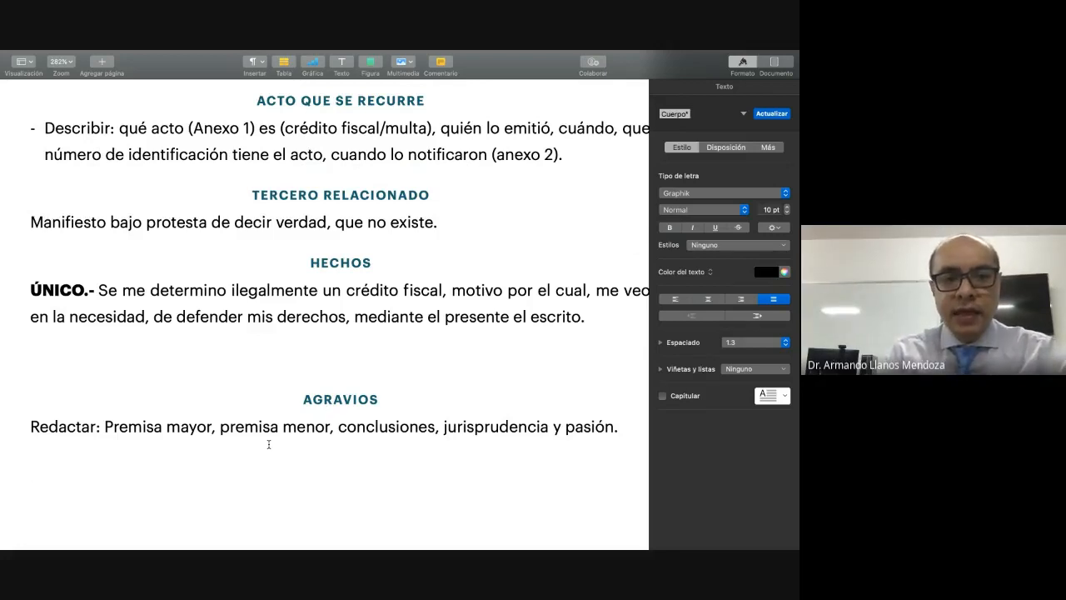
Step: Add the numbered lead-ins "Primero.-" and "Segundo.-" as separate paragraphs under "AGRAVIOS", with a blank line between them and one after
text(Primero)
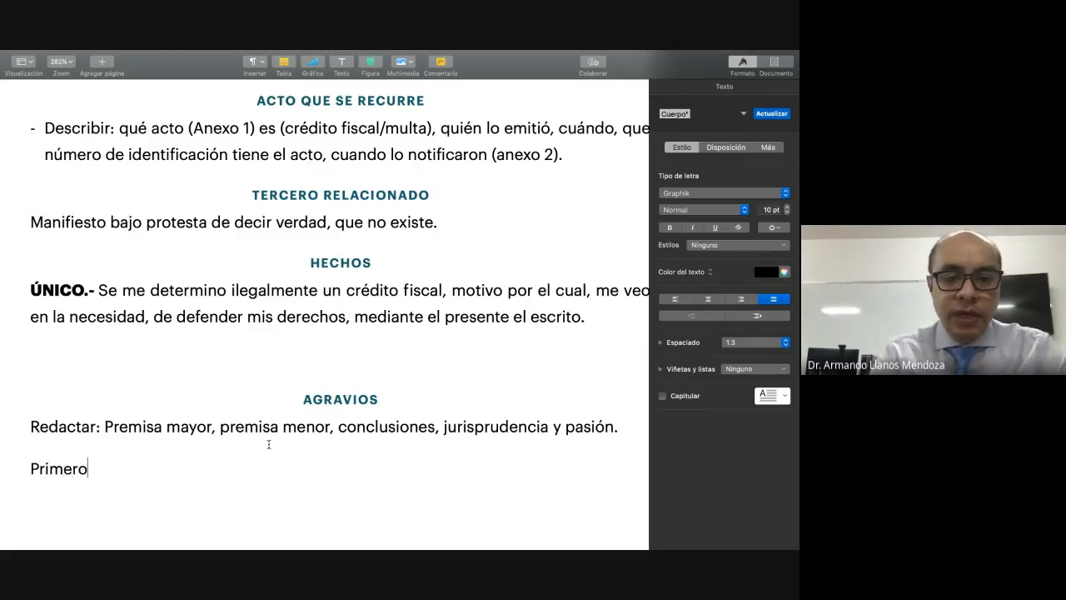
text(.-)
key(Return)
key(Return)
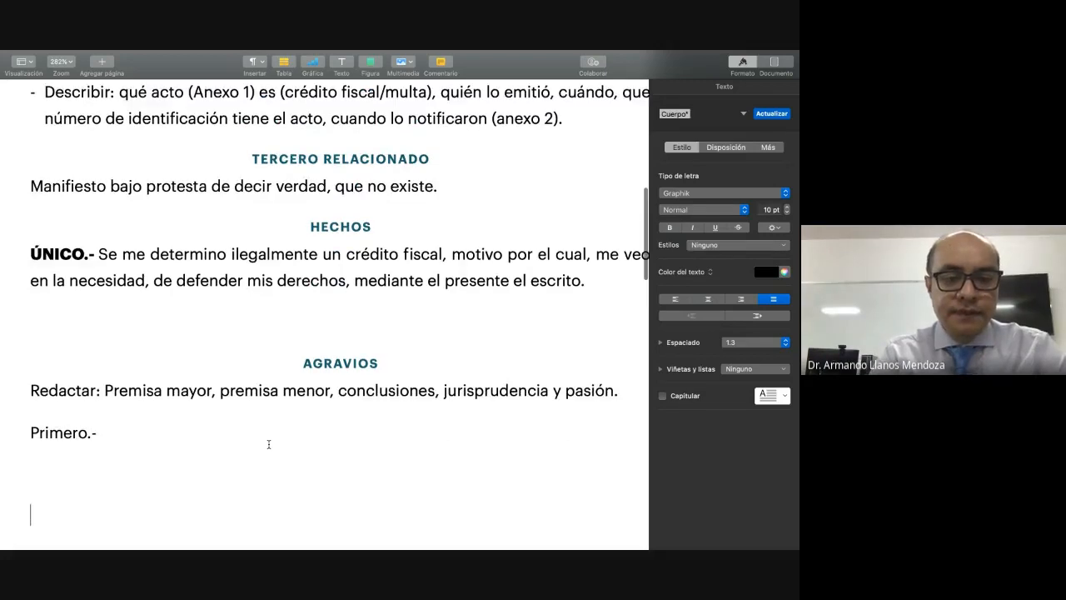
text(Segundo.-)
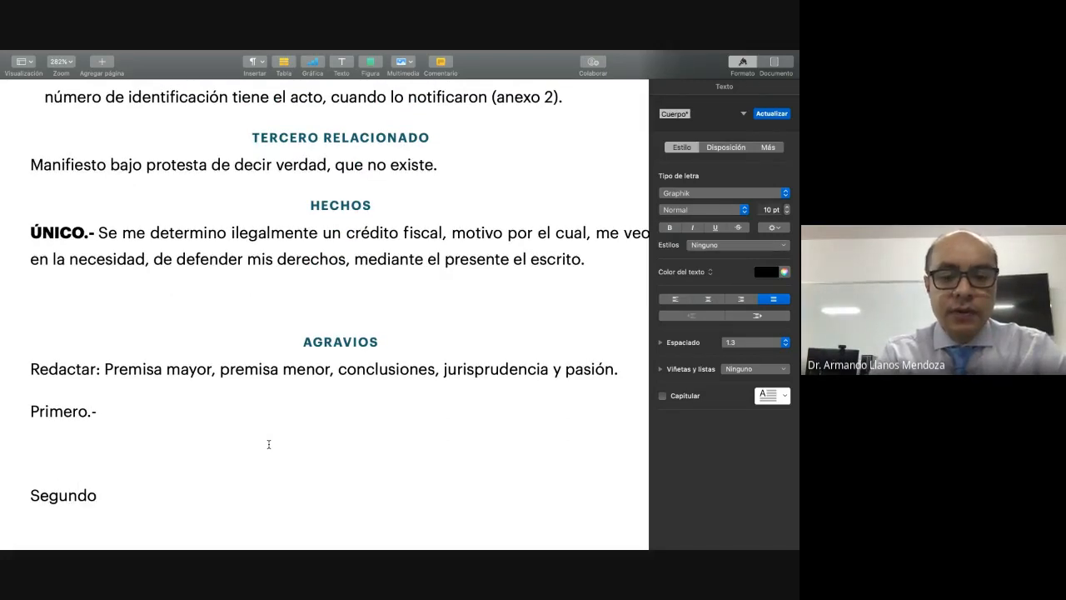
key(Return)
key(Return)
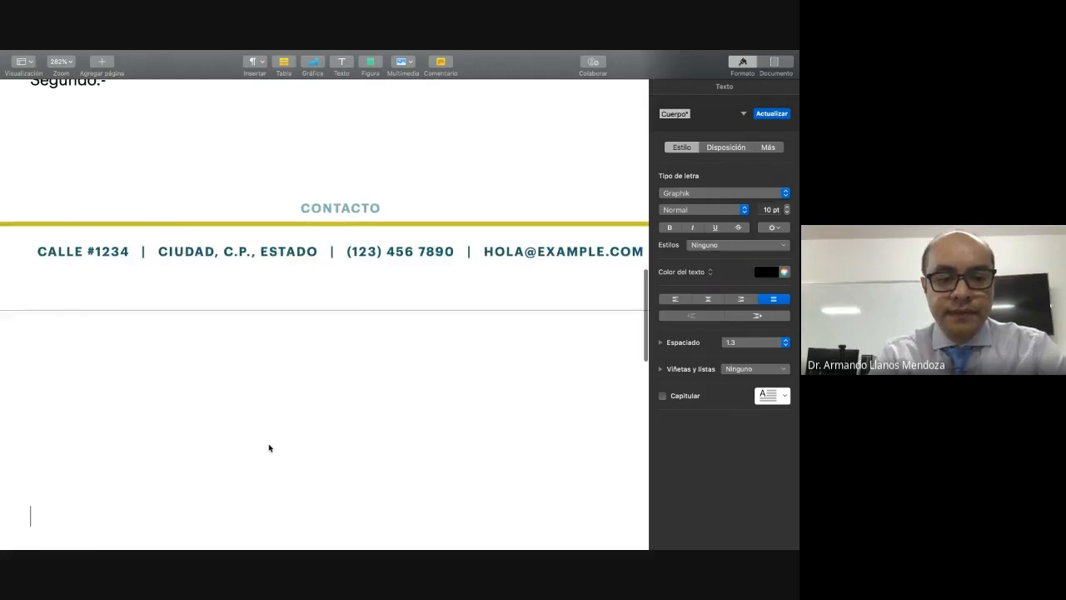
key(BackSpace)
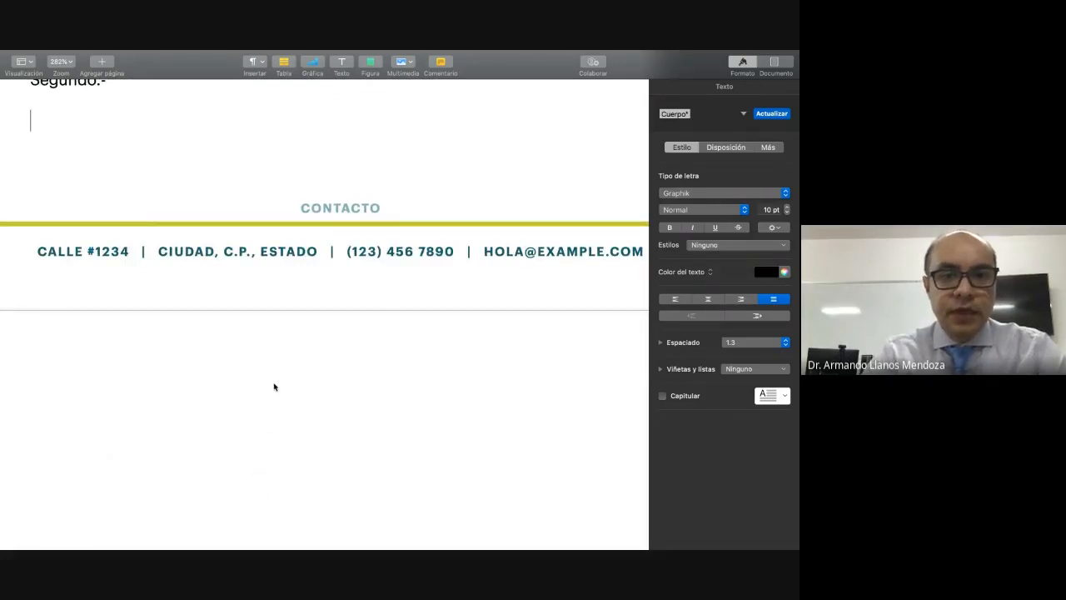
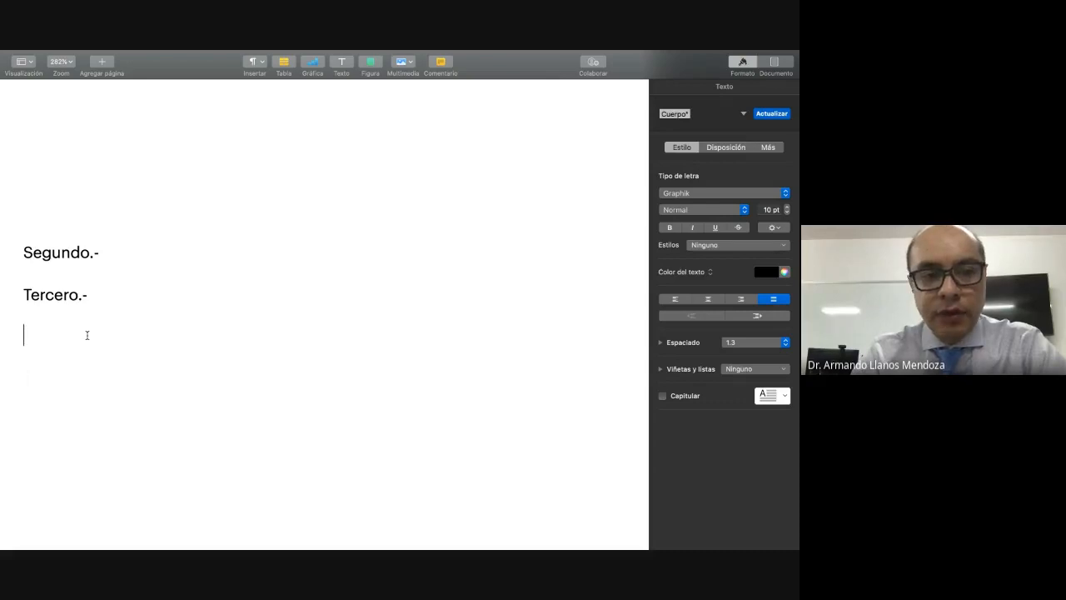
Step: Add the heading "SUSPENSIÓN" below "Tercero.-" and apply the "Información del remitente" paragraph style to it
text(SU)
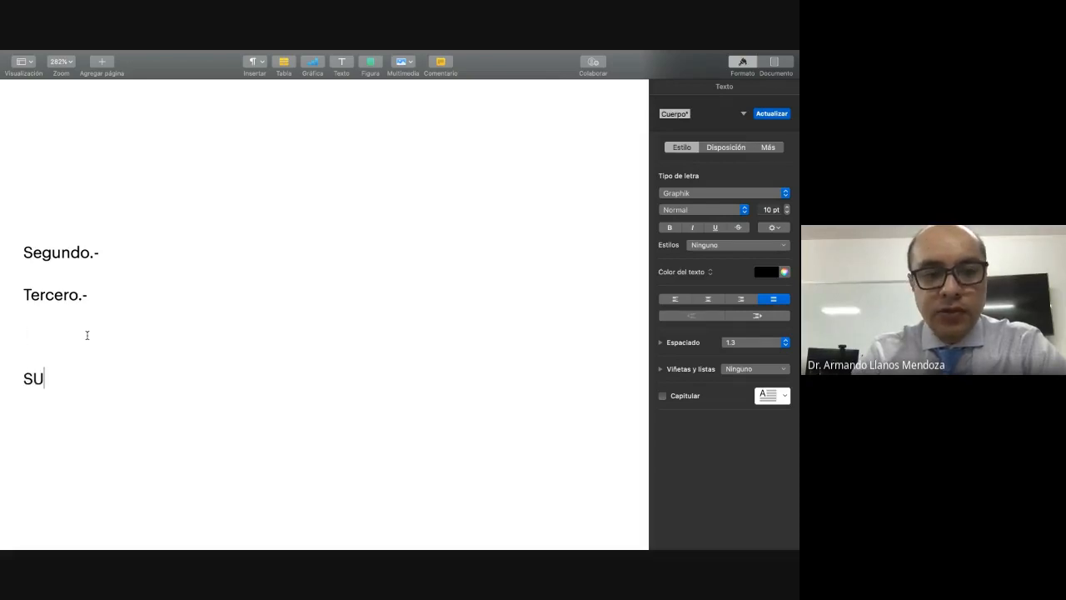
text(SPE)
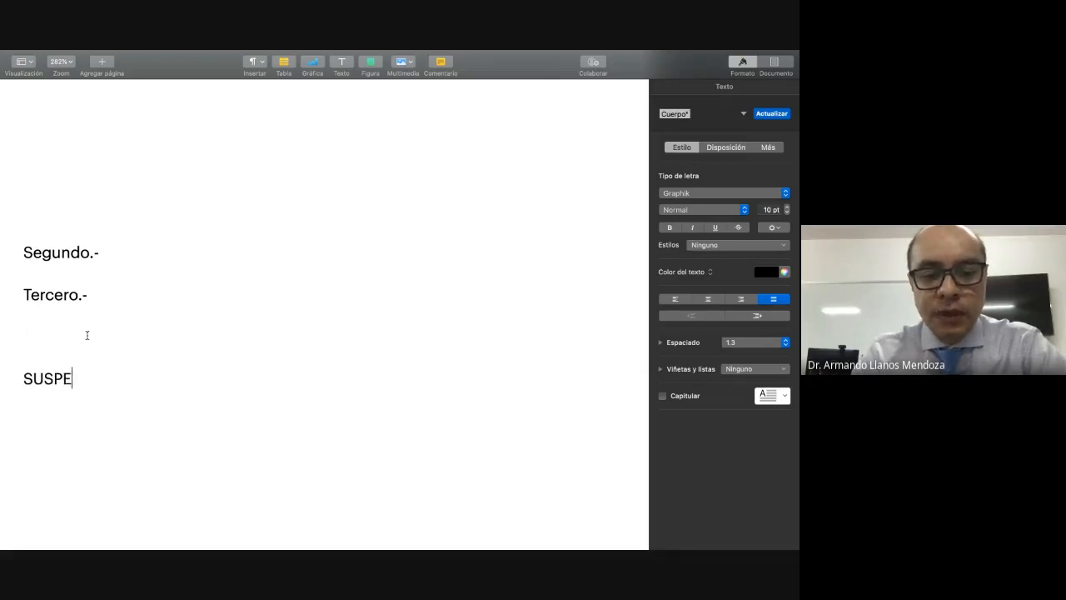
text(NSIÓN)
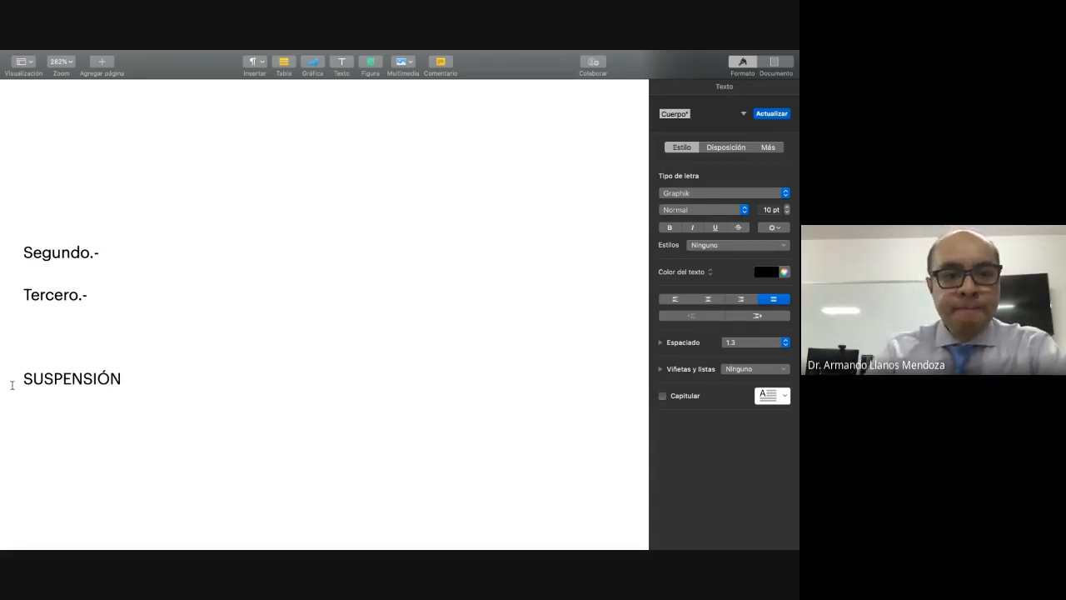
drag(23, 379, 134, 380)
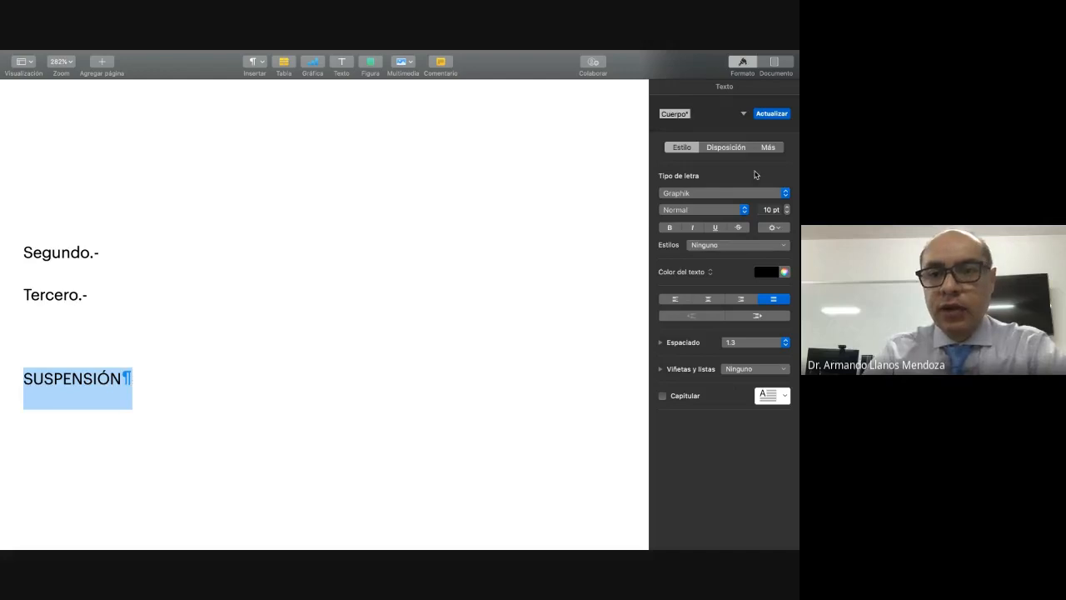
click(738, 115)
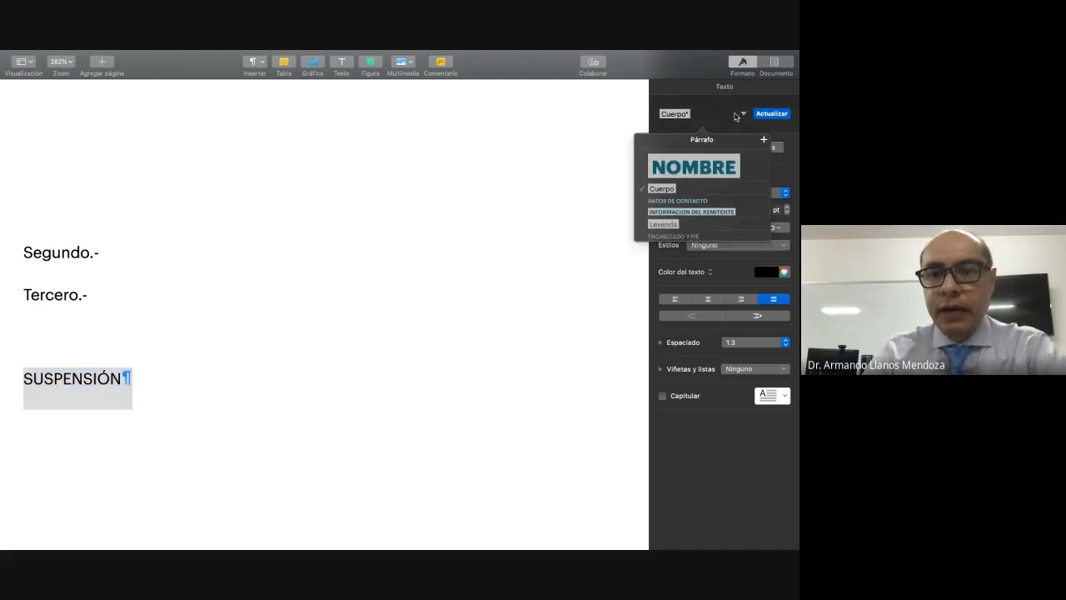
click(681, 213)
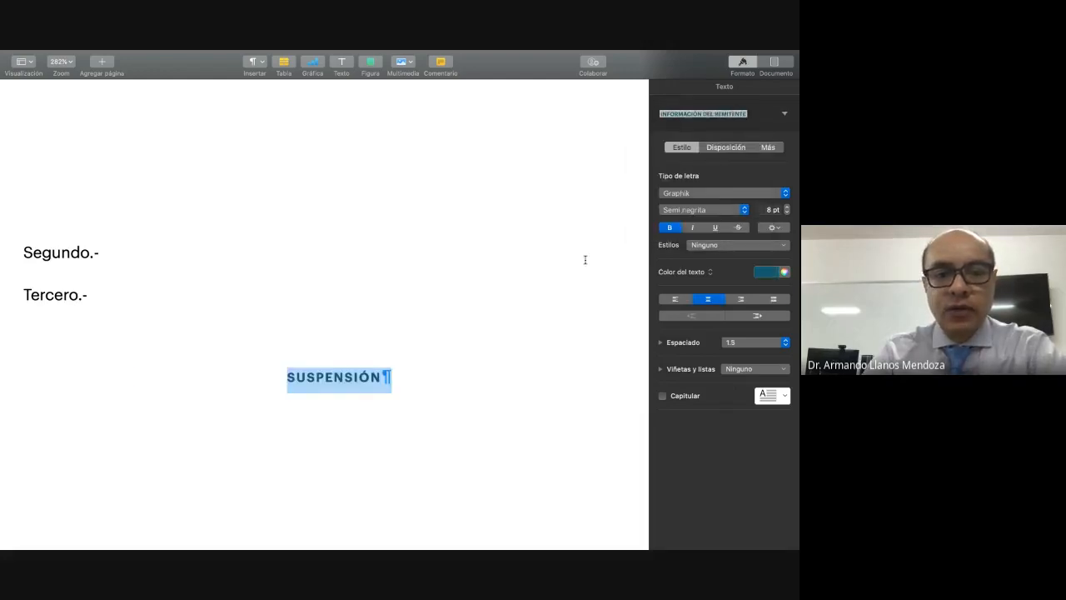
Step: Begin the body paragraph under the "SUSPENSIÓN" heading with "Se solicita de manera pacífica y respetuosa,"
scroll(334, 447, down, 2)
click(197, 390)
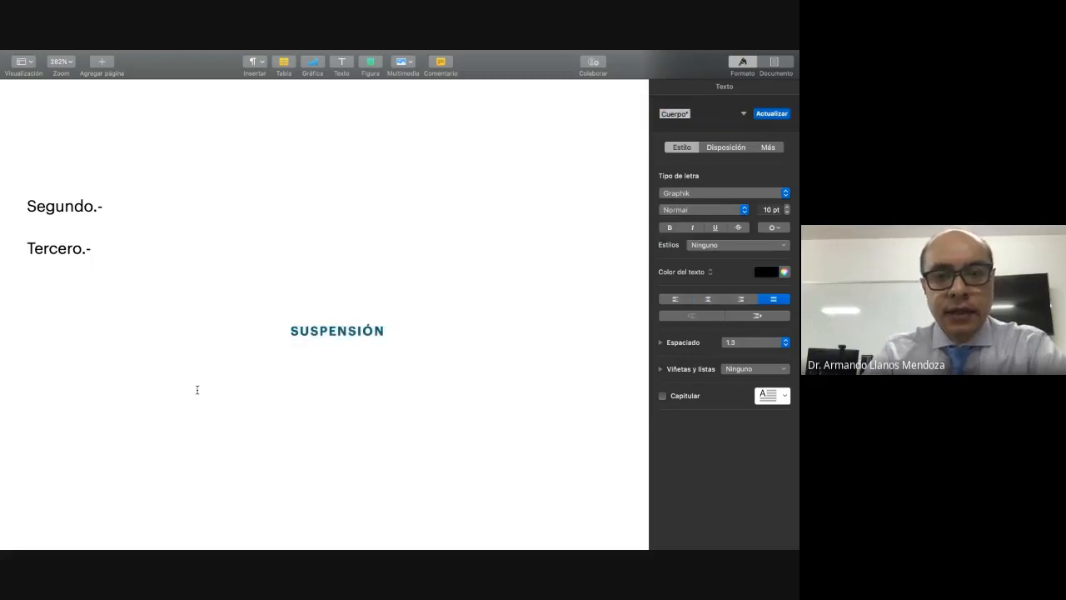
text(SE)
key(BackSpace)
text(E)
key(BackSpace)
text(e solicita de manera )
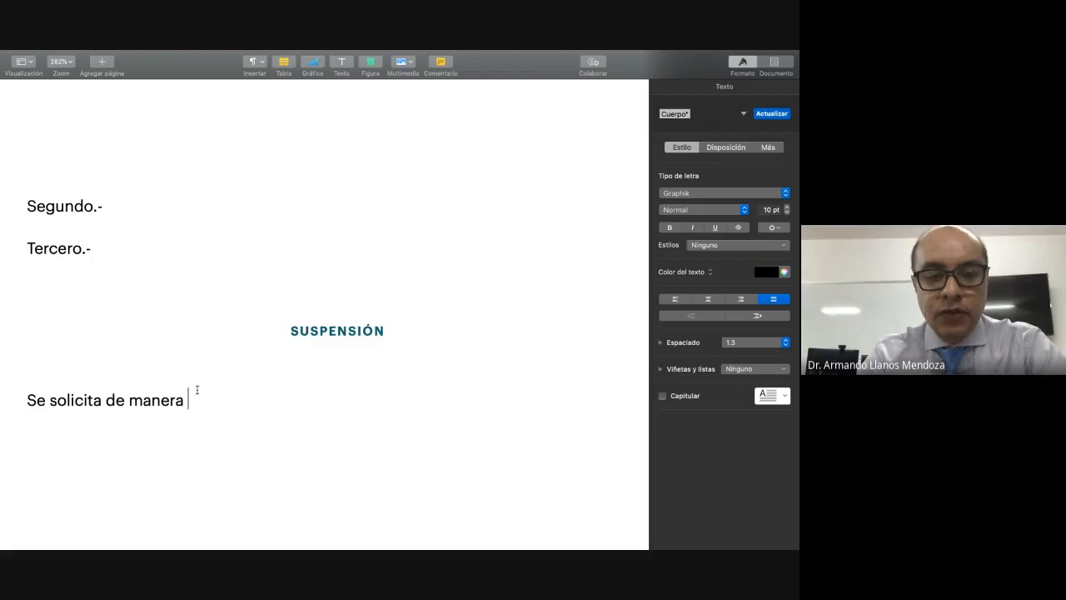
text(pacífi)
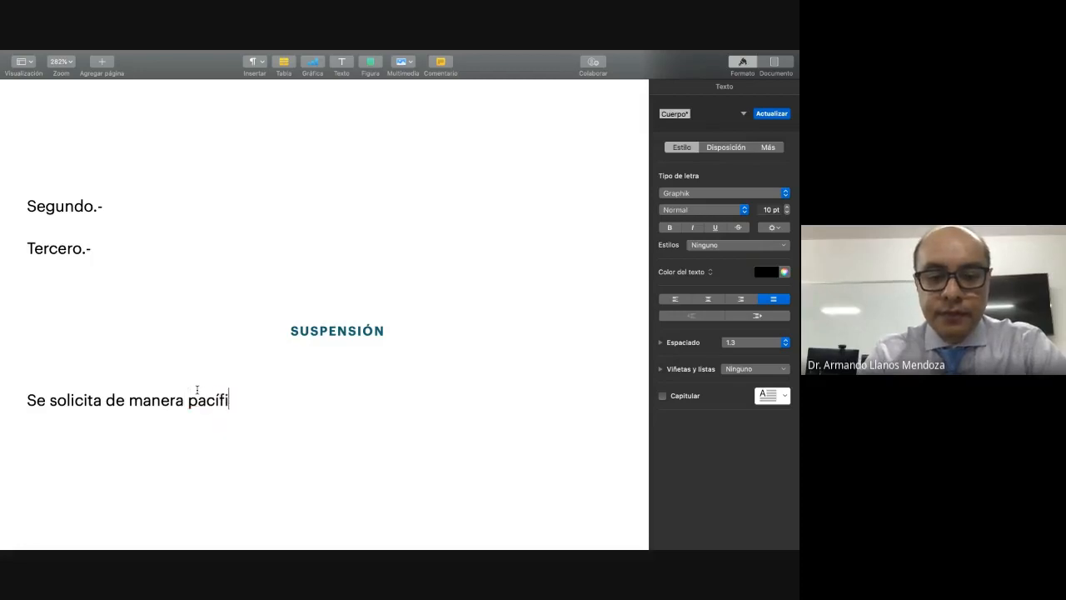
text(ca y respet)
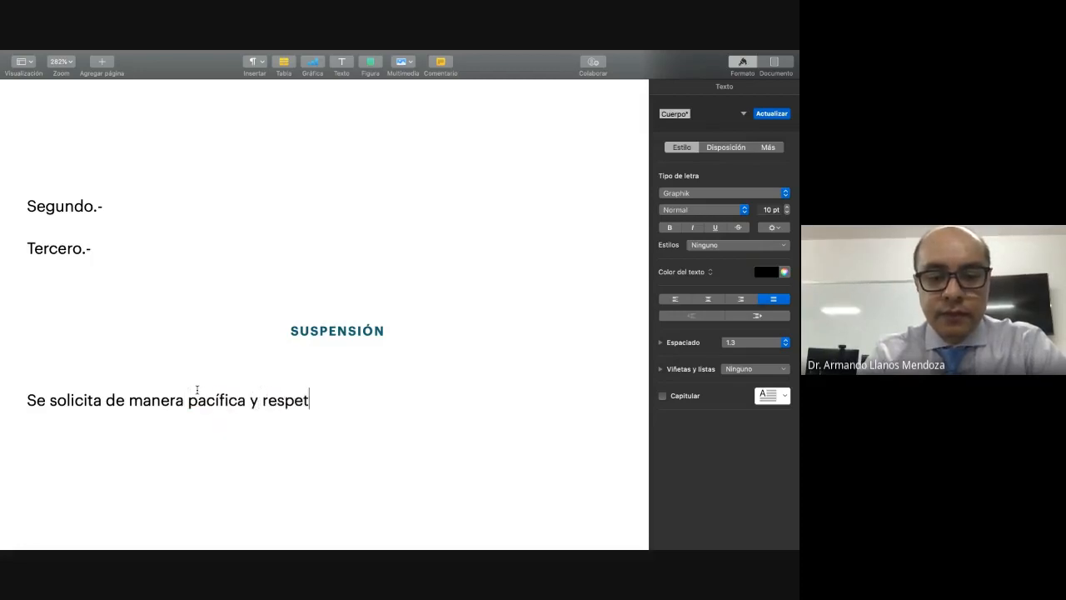
text(uosa)
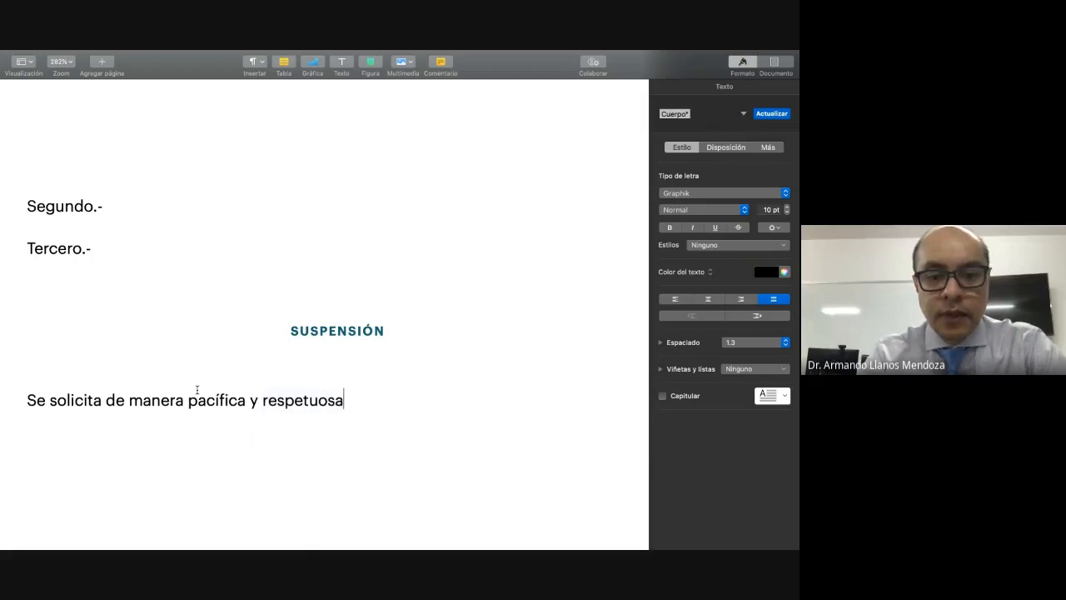
text(, la susp)
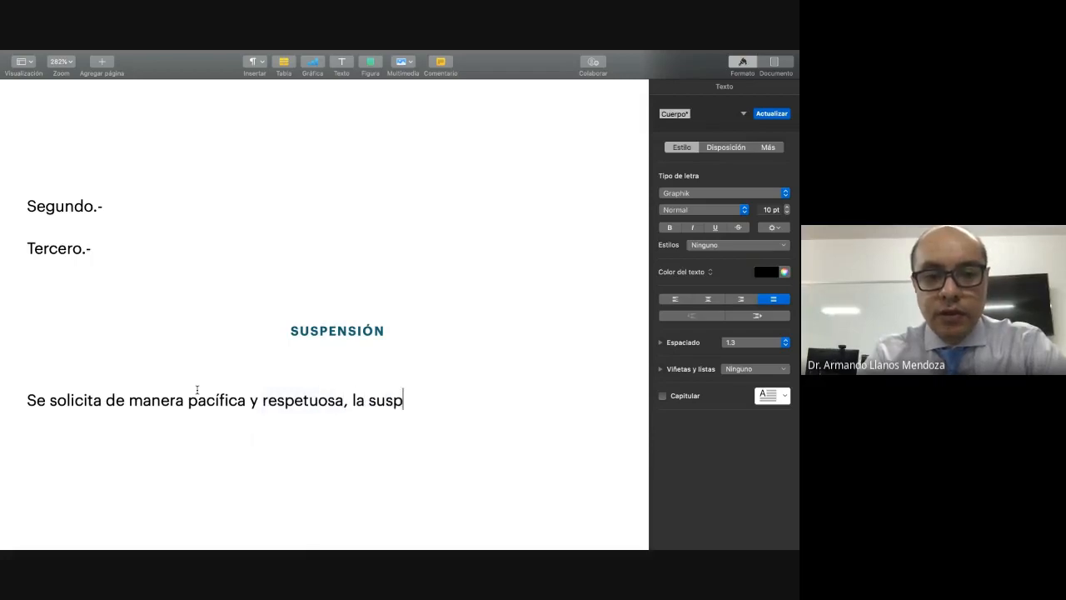
text(ens)
text(i)
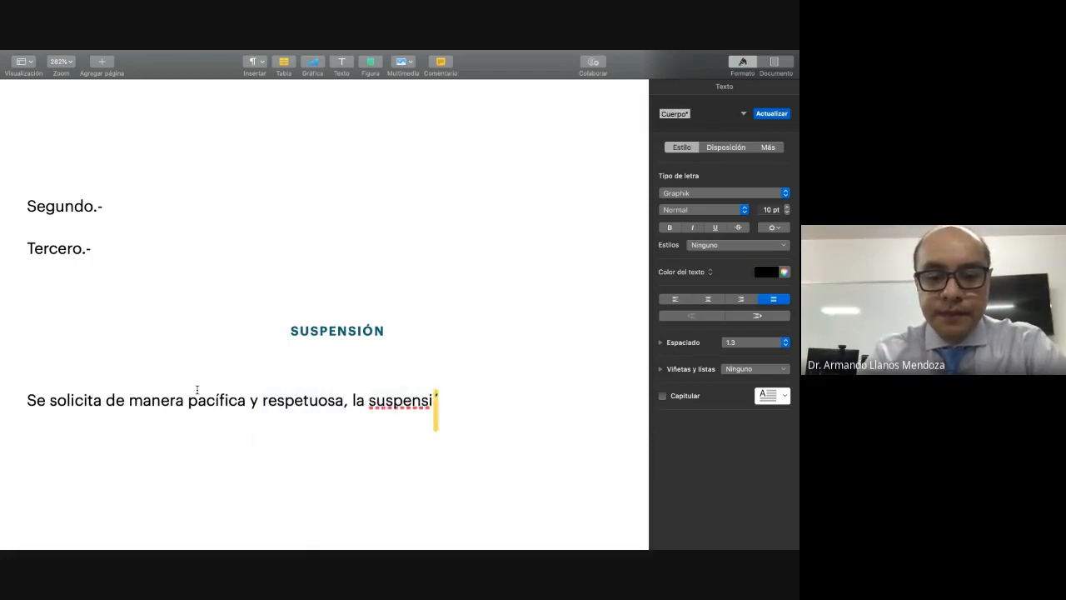
text(ón del P:)
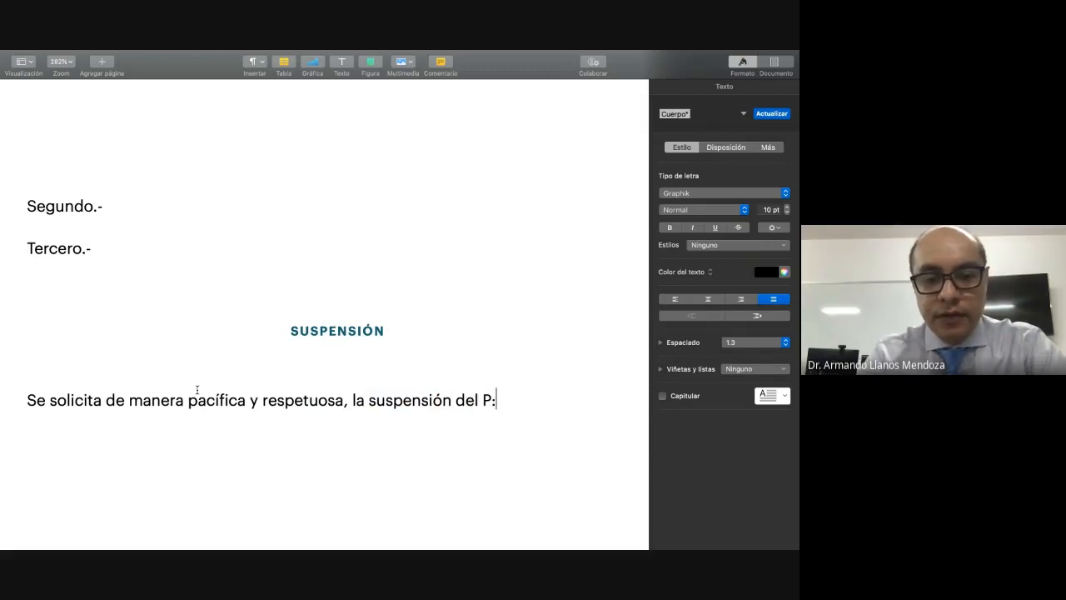
Step: Continue the "SUSPENSIÓN" paragraph with "la suspensión del P.A.E."
key(BackSpace)
text(.A)
text(.)
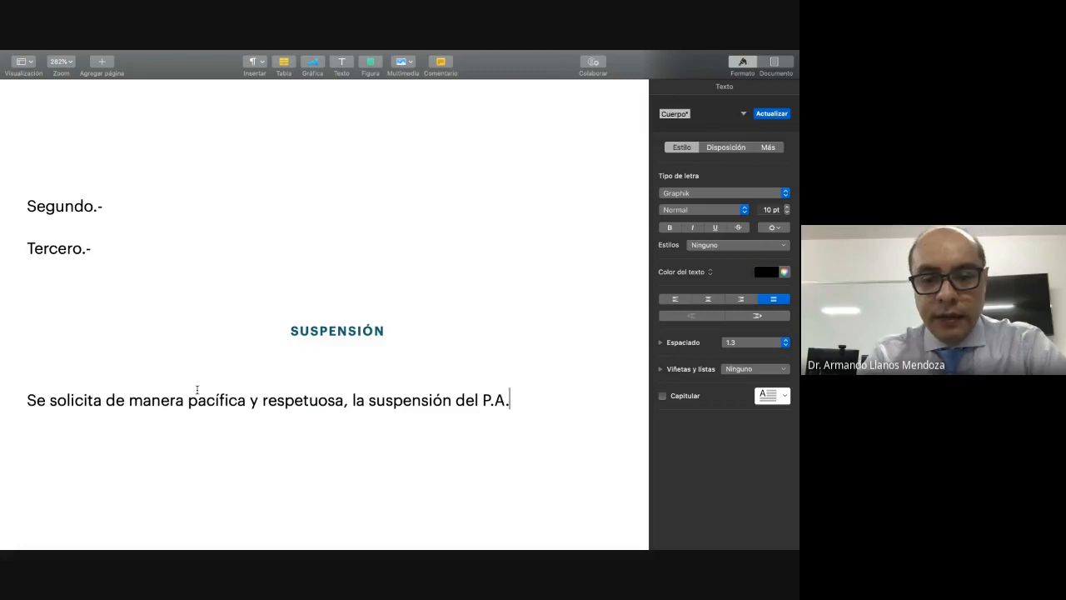
text(E.)
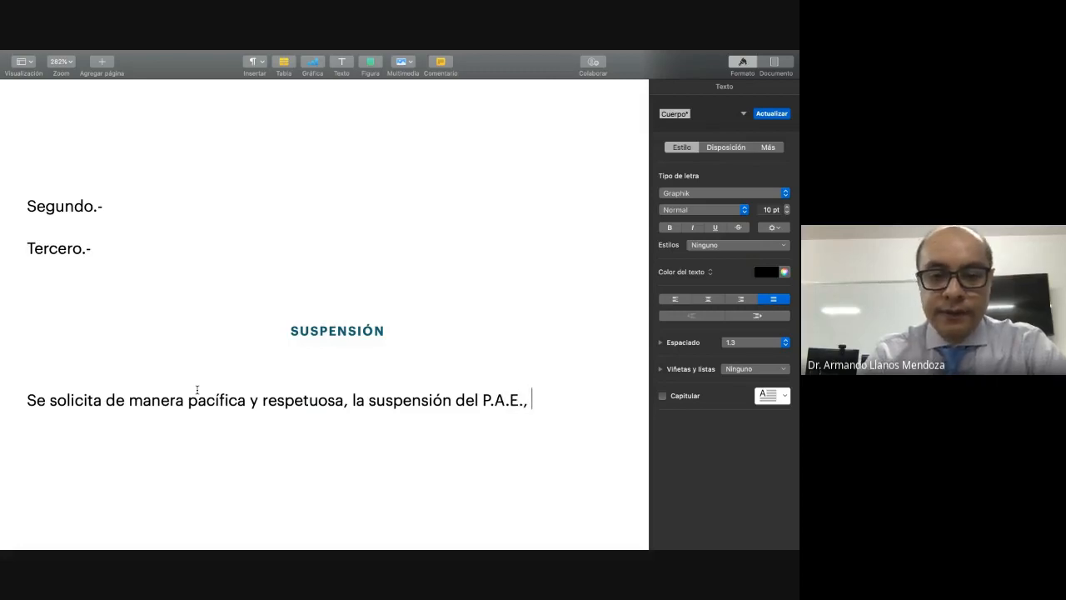
text(, has)
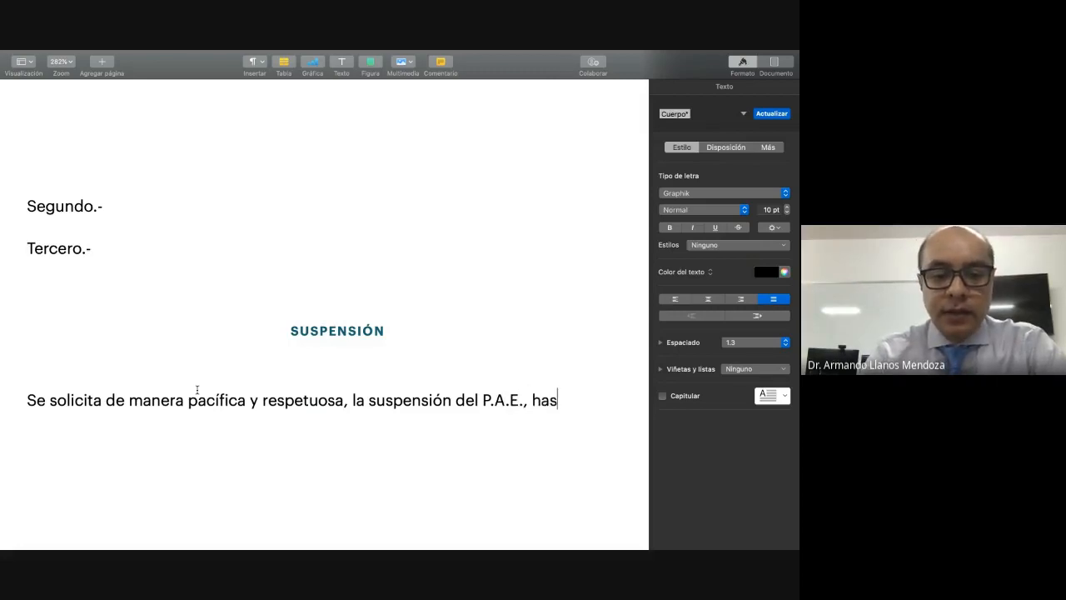
text(ta en tant)
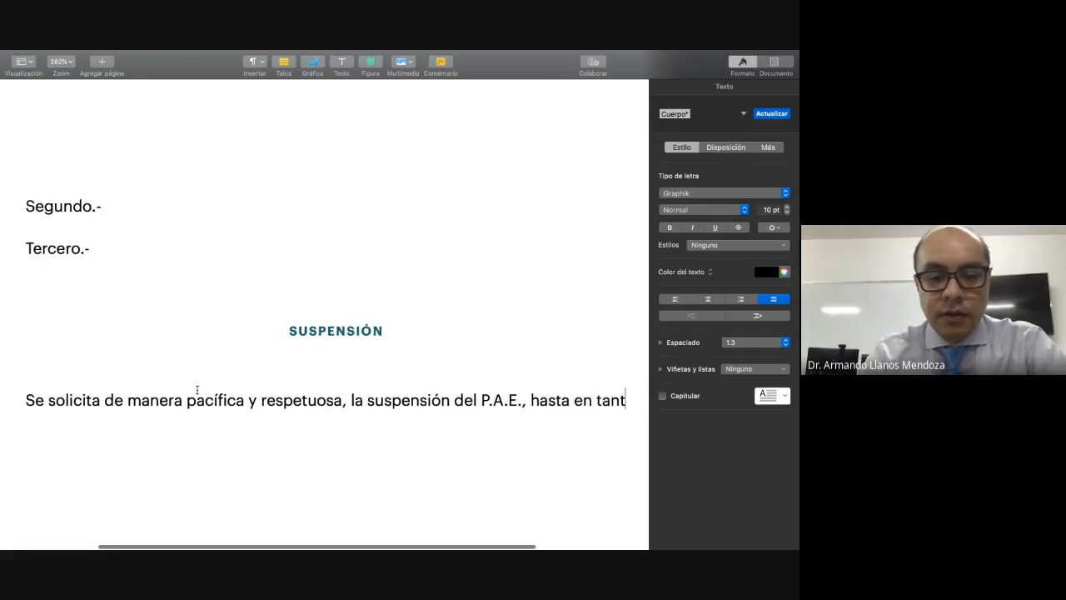
text(o no se re)
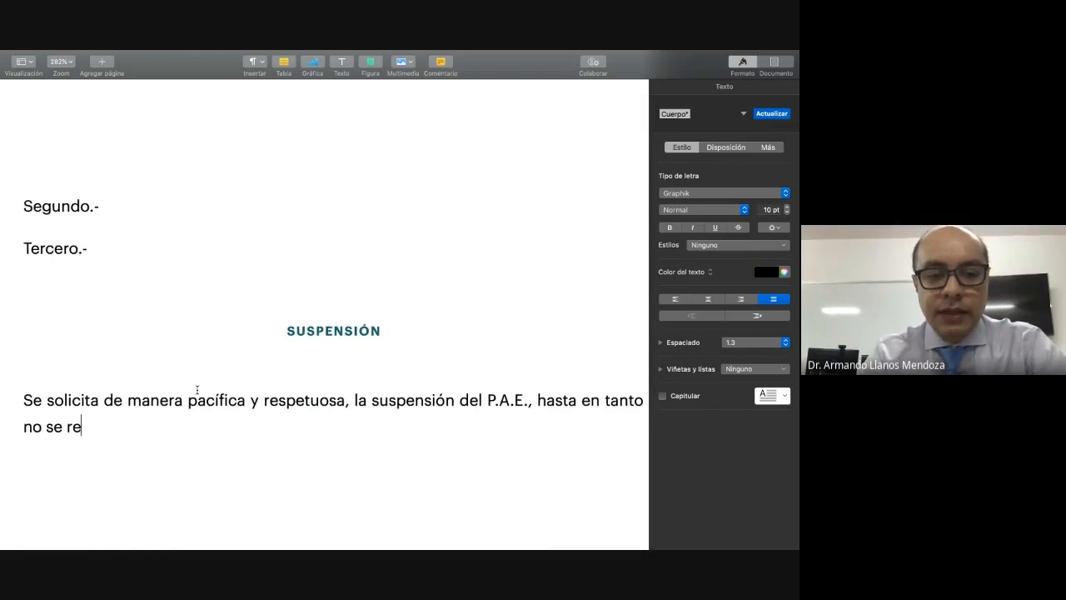
text(sue)
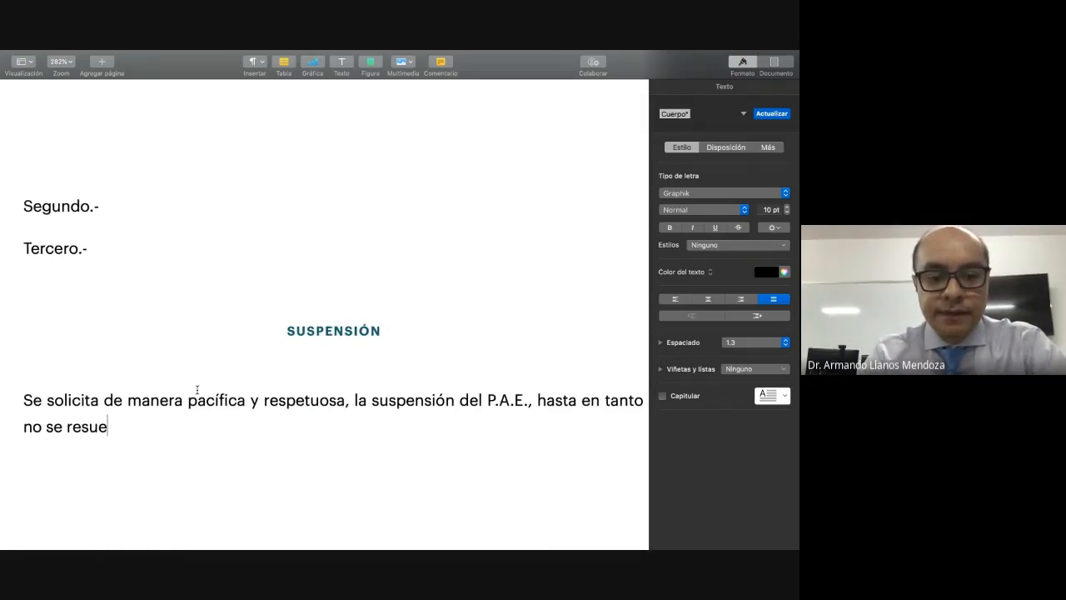
text(lva la presente)
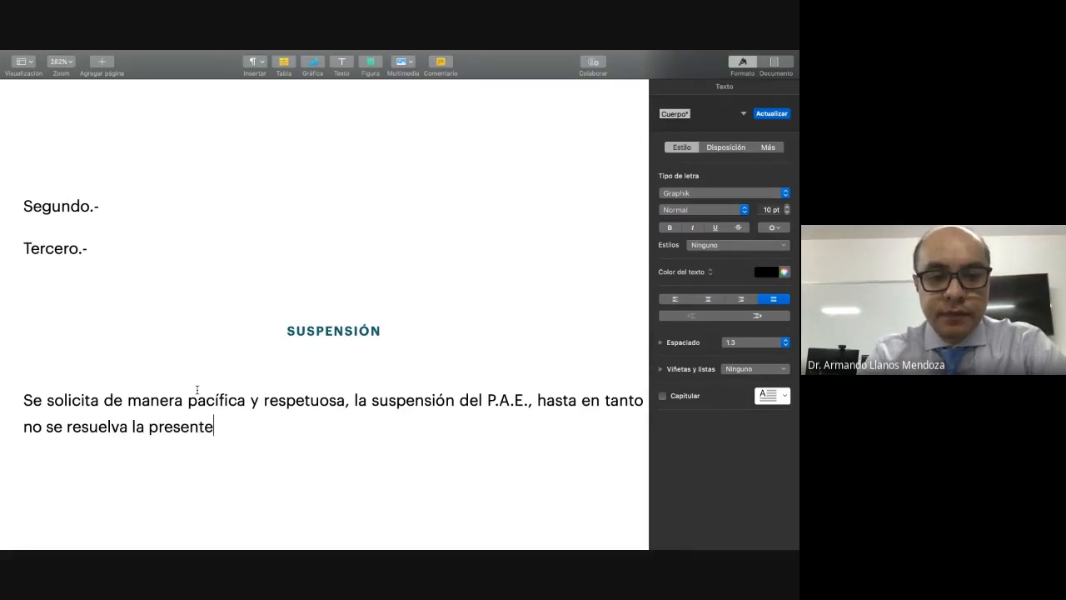
text( instancia, ya qu)
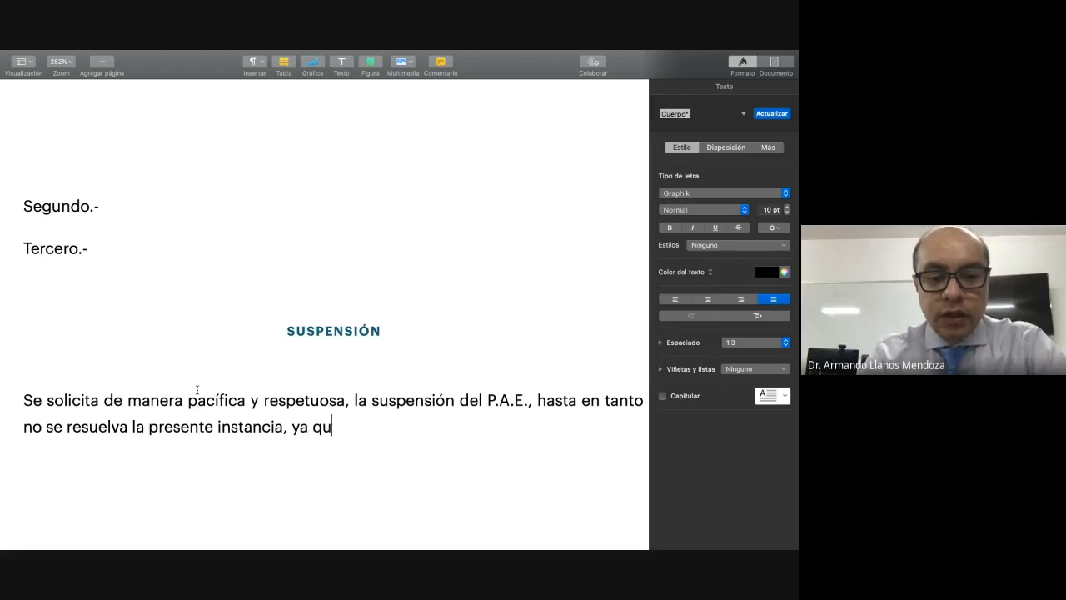
text(e no )
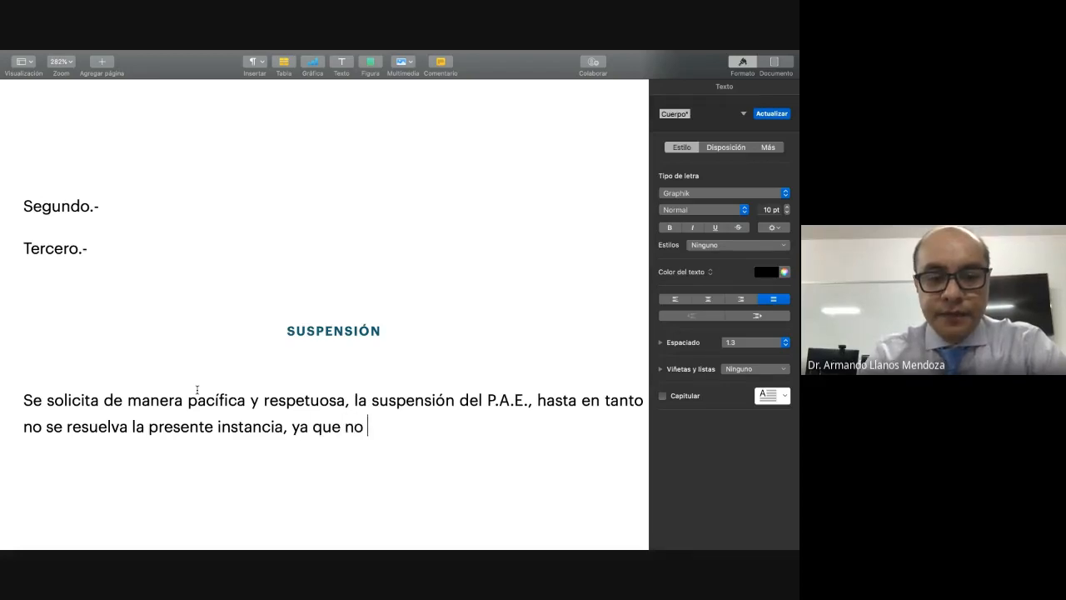
text(se contravie)
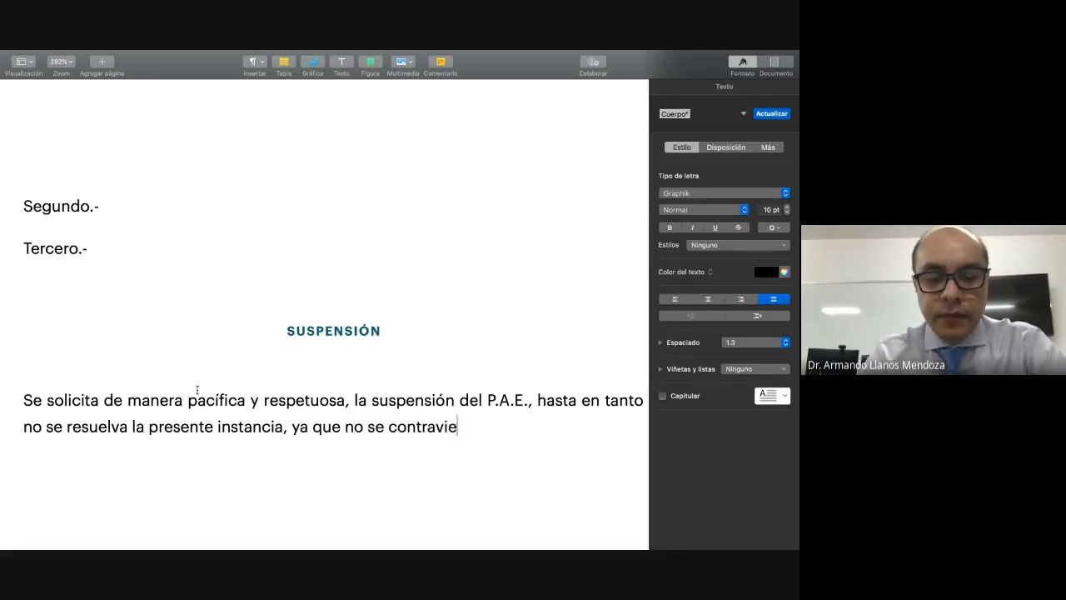
text(nen dis)
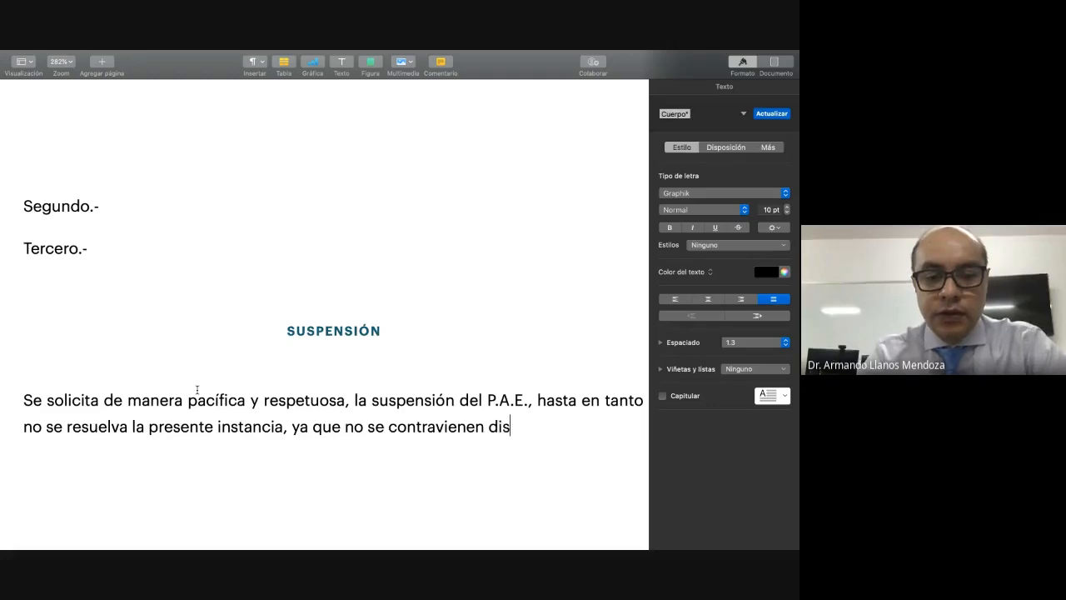
text(posicione)
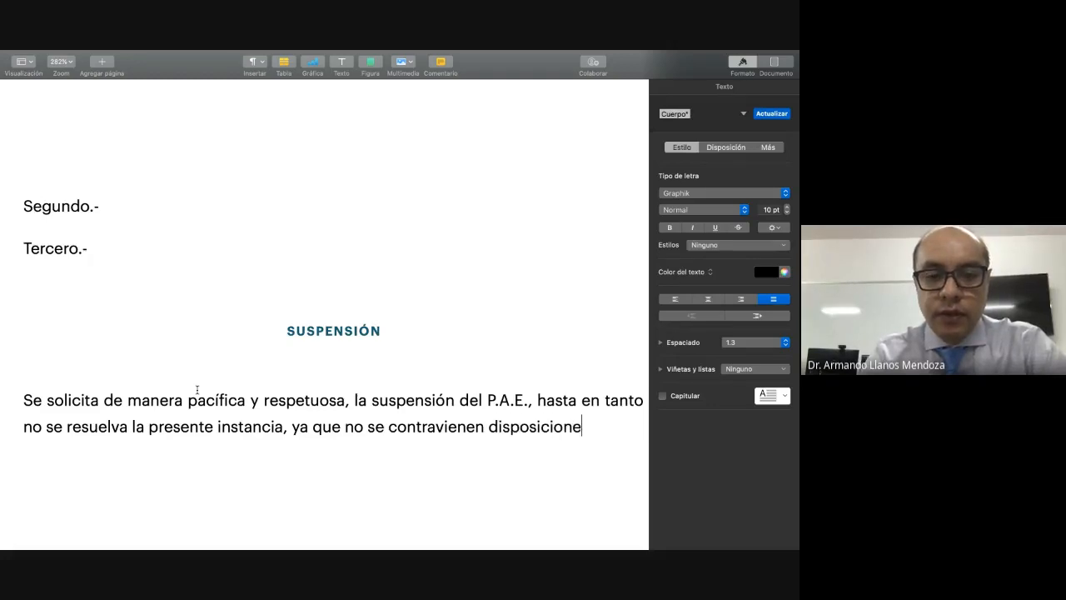
text(s de )
text(orden )
text(público )
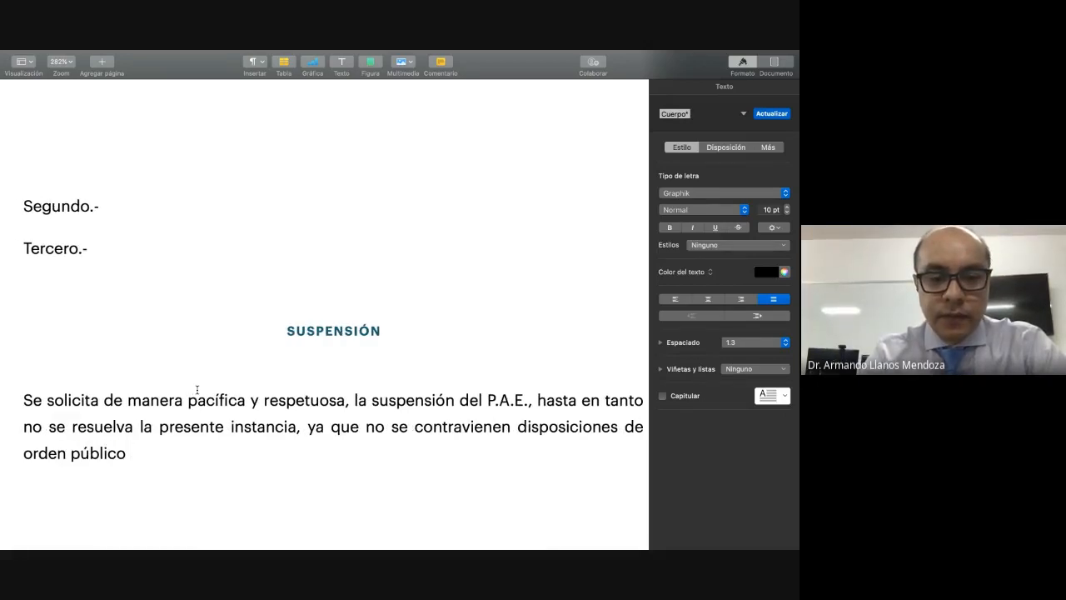
text(y menos a´ñ)
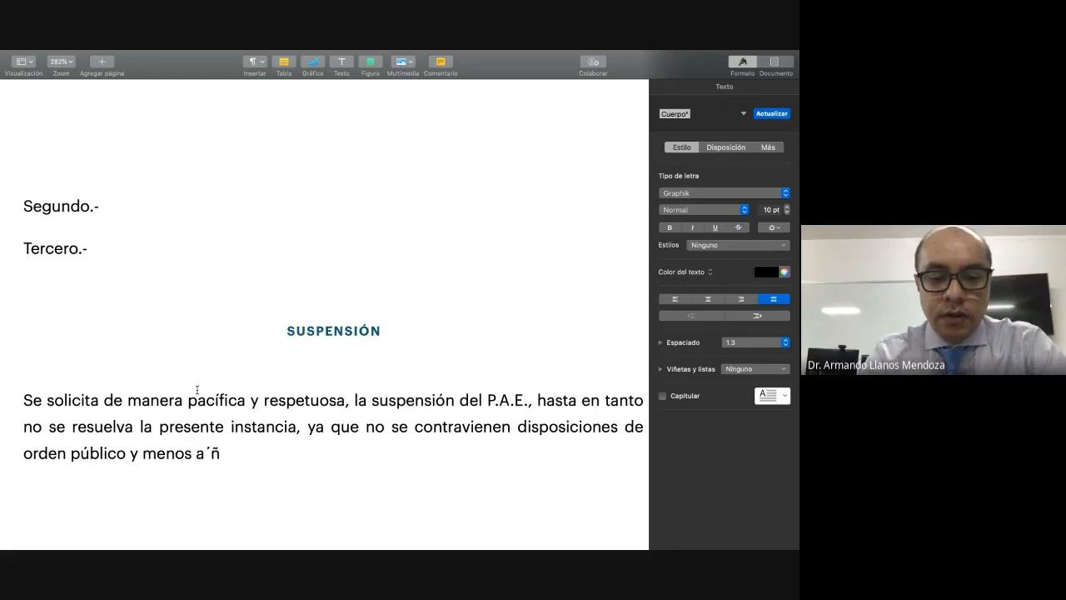
text(un, se)
Step: Finish the "SUSPENSIÓN" paragraph with "y menos aún se afecta el interés social." and start a new paragraph below it
key(BackSpace)
key(BackSpace)
key(BackSpace)
key(BackSpace)
key(BackSpace)
key(BackSpace)
key(BackSpace)
key(BackSpace)
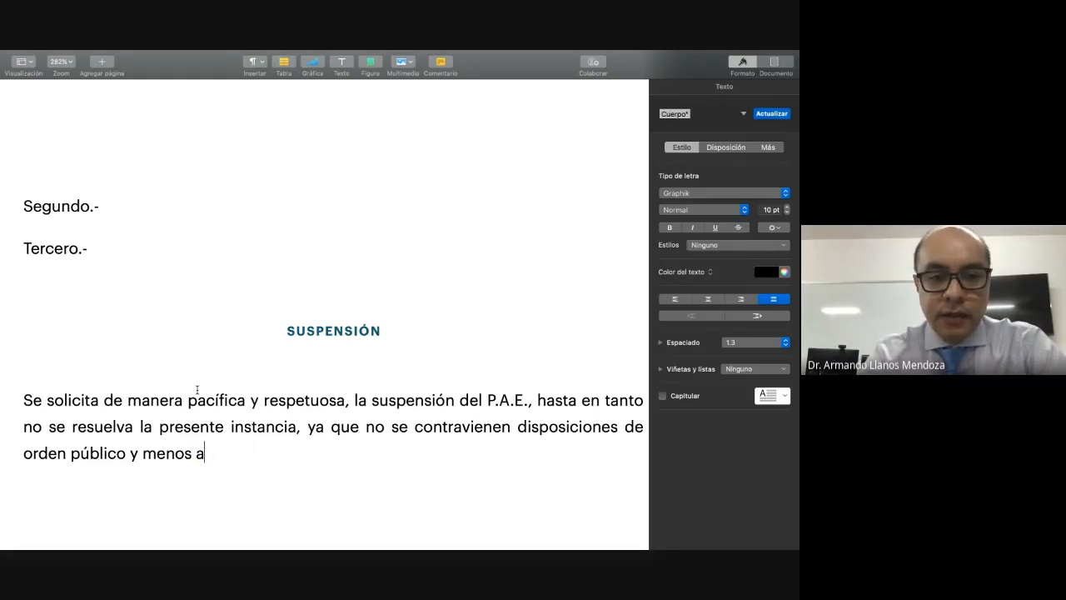
text(ún se )
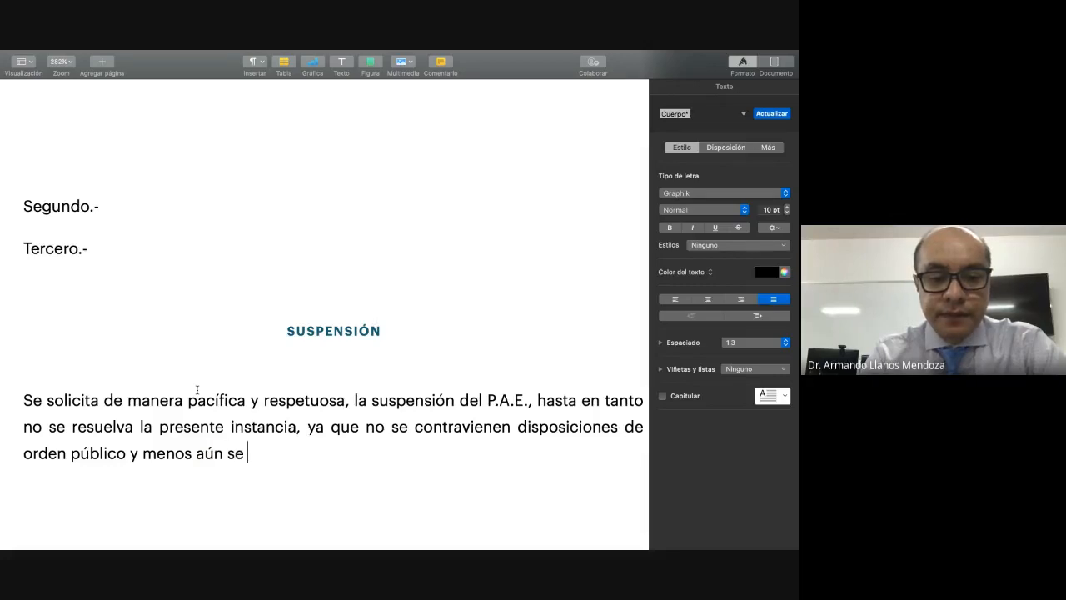
text(afecta el in)
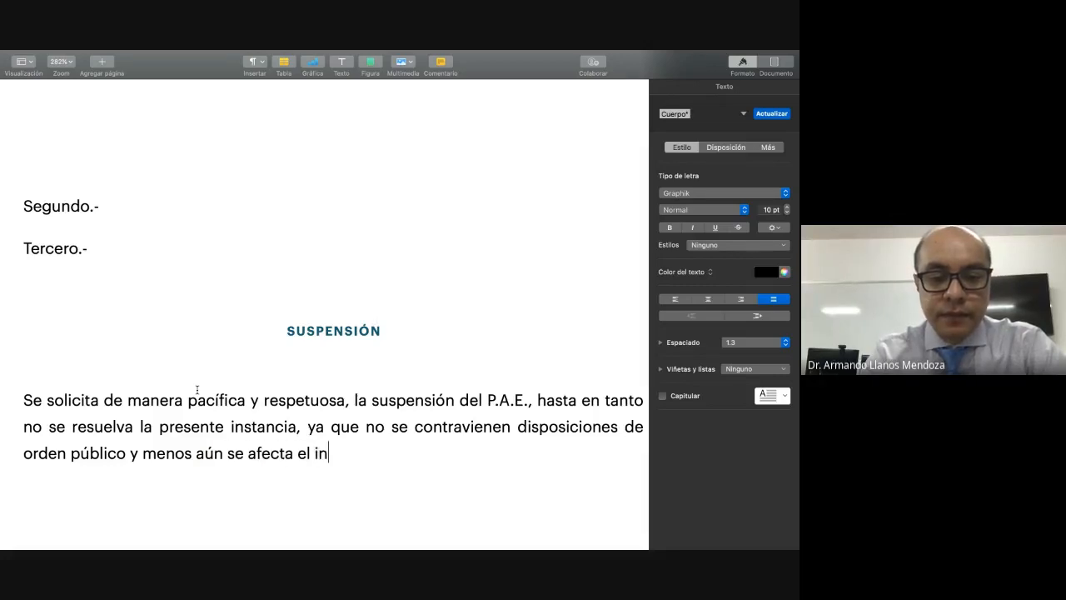
text(terés soa)
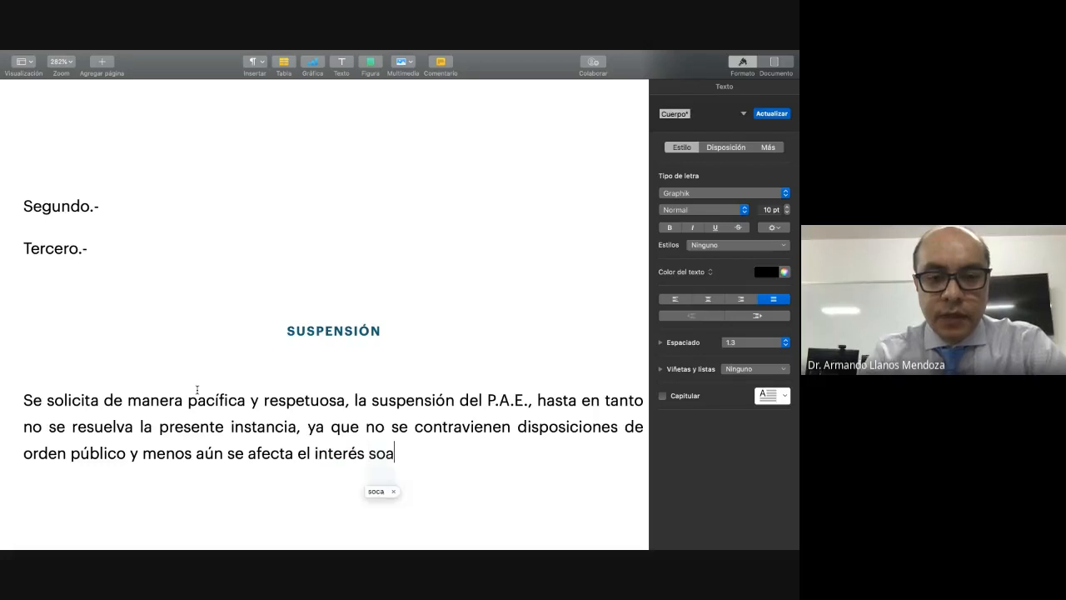
key(BackSpace)
text(cial.)
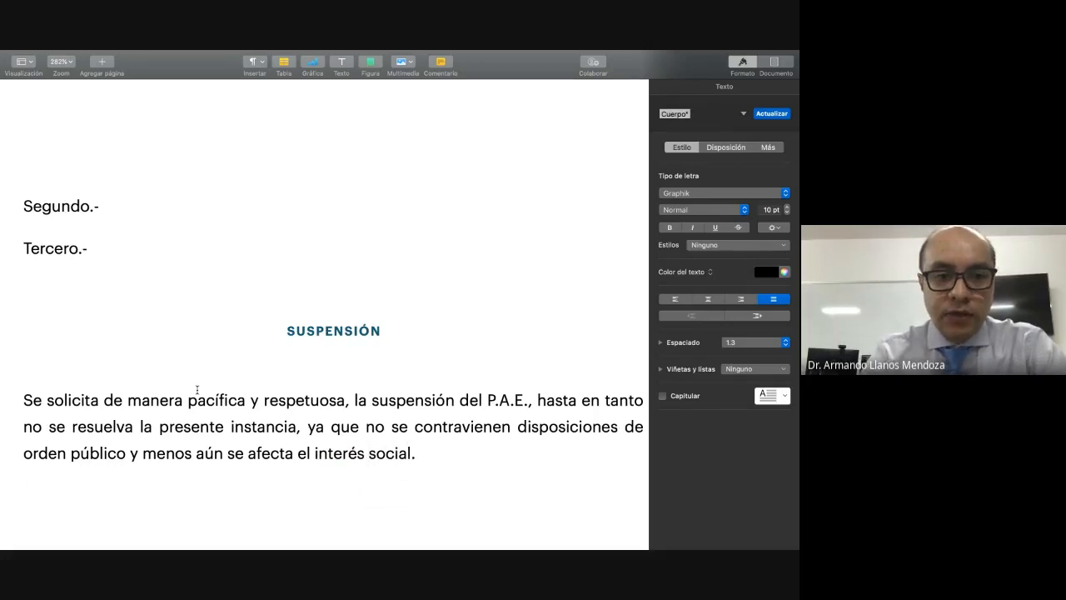
key(Return)
scroll(197, 390, down, 3)
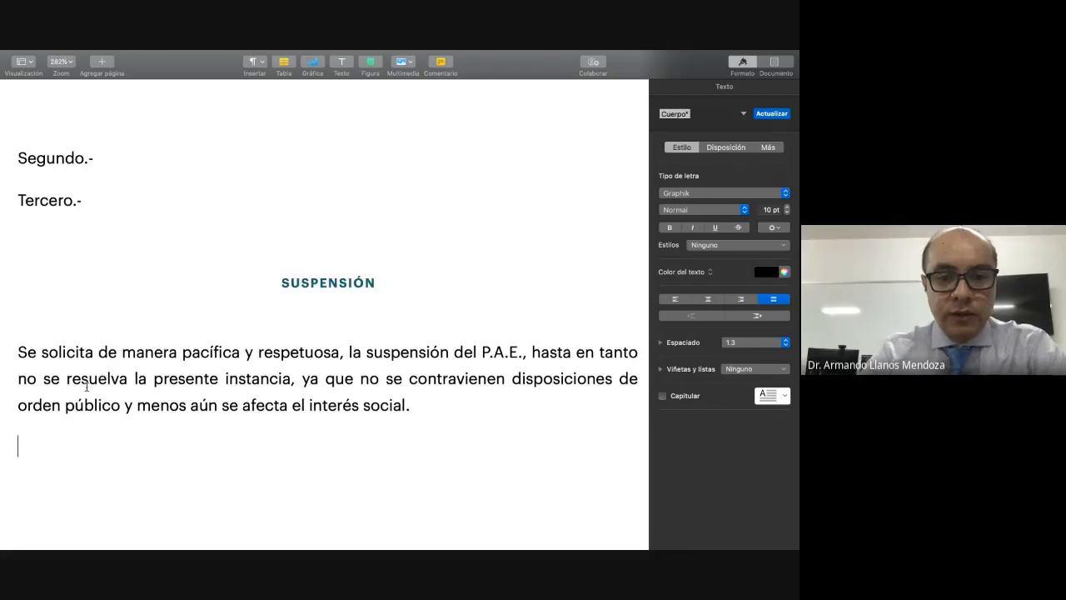
scroll(87, 384, down, 2)
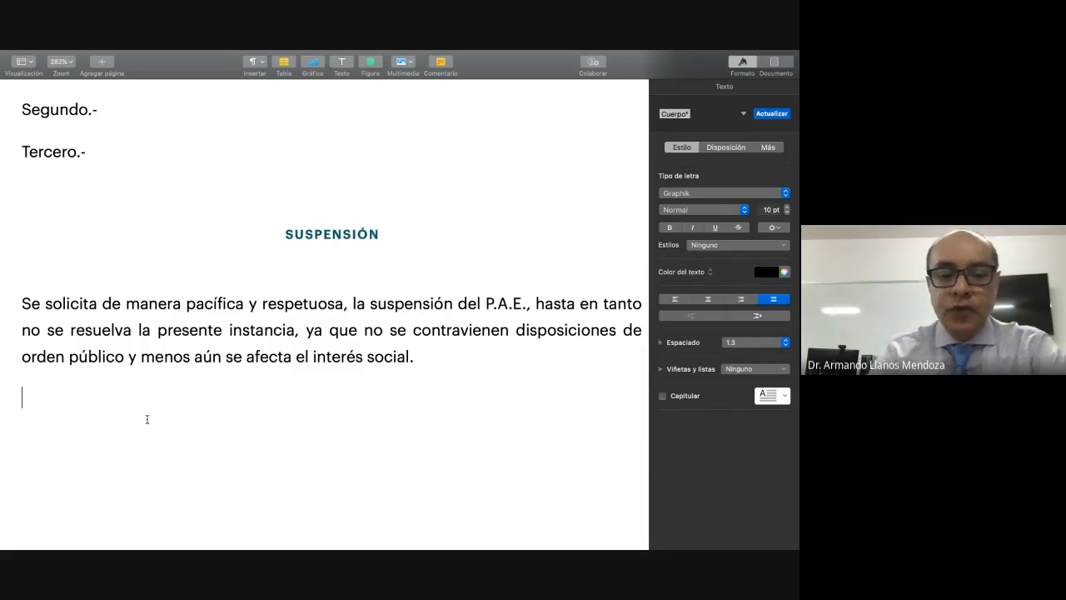
text(JURISPRUDENCIA)
key(Return)
key(Return)
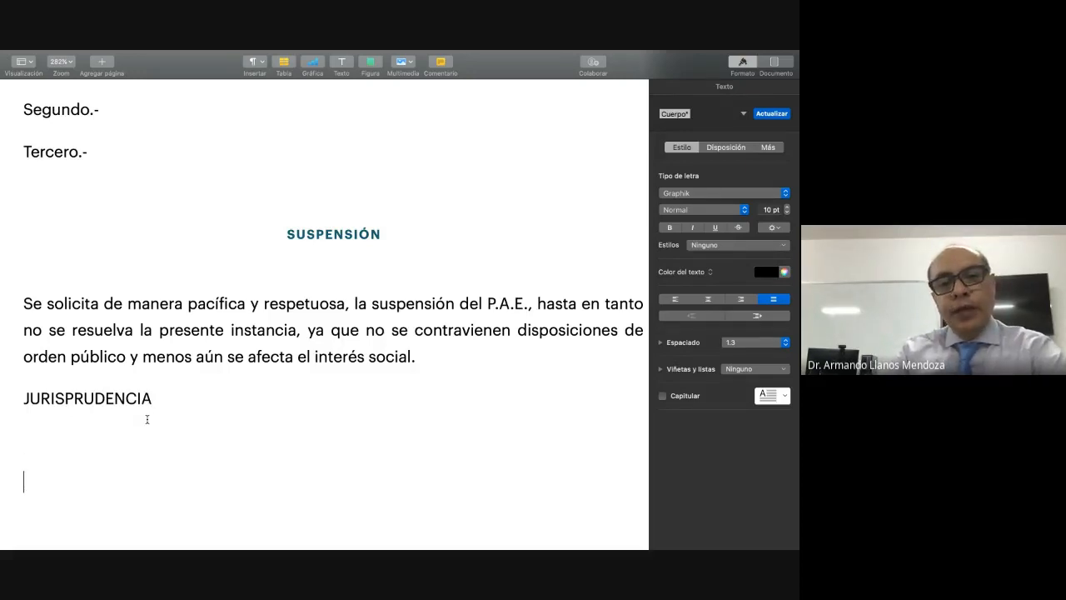
drag(23, 398, 151, 390)
key(BackSpace)
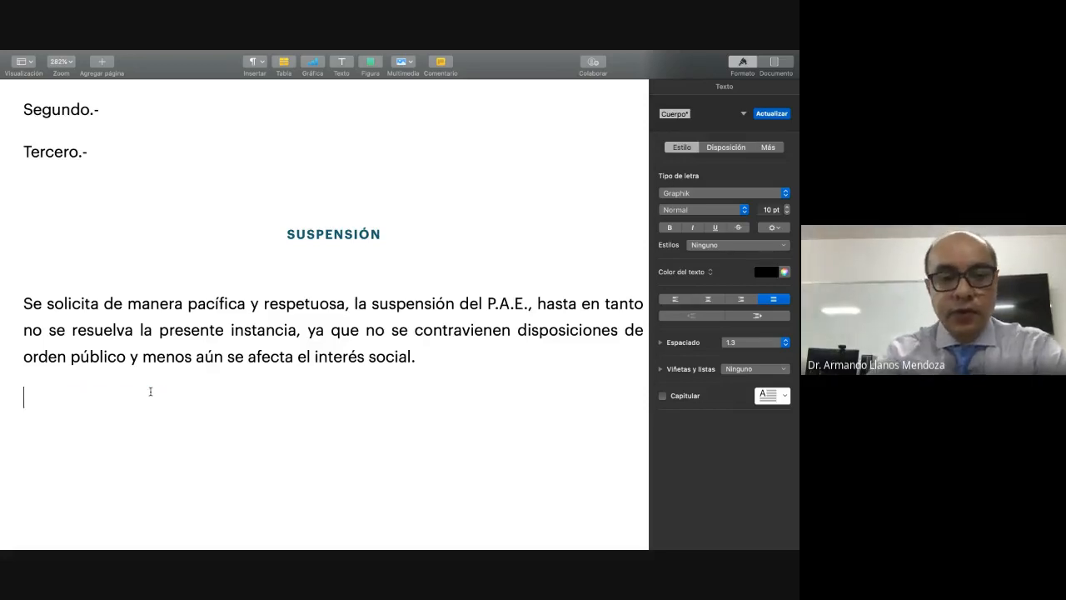
Step: Append the sentence "Se agrega jurisprudencia." to the end of the "SUSPENSIÓN" paragraph
key(BackSpace)
text(SE)
key(BackSpace)
text(e agrega j)
text(urisp`ruc)
key(BackSpace)
key(BackSpace)
key(BackSpace)
key(BackSpace)
text(rudencia.)
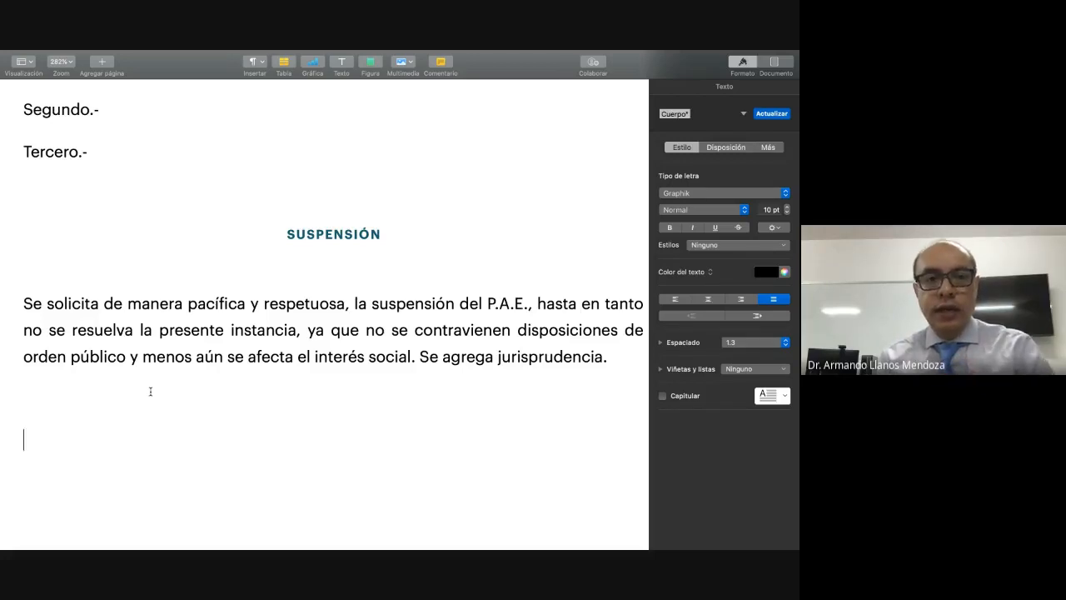
Step: Add a "PRUEBAS" heading below the "SUSPENSIÓN" paragraph and apply the "Información del remitente" paragraph style to it
text(PRUEBAS)
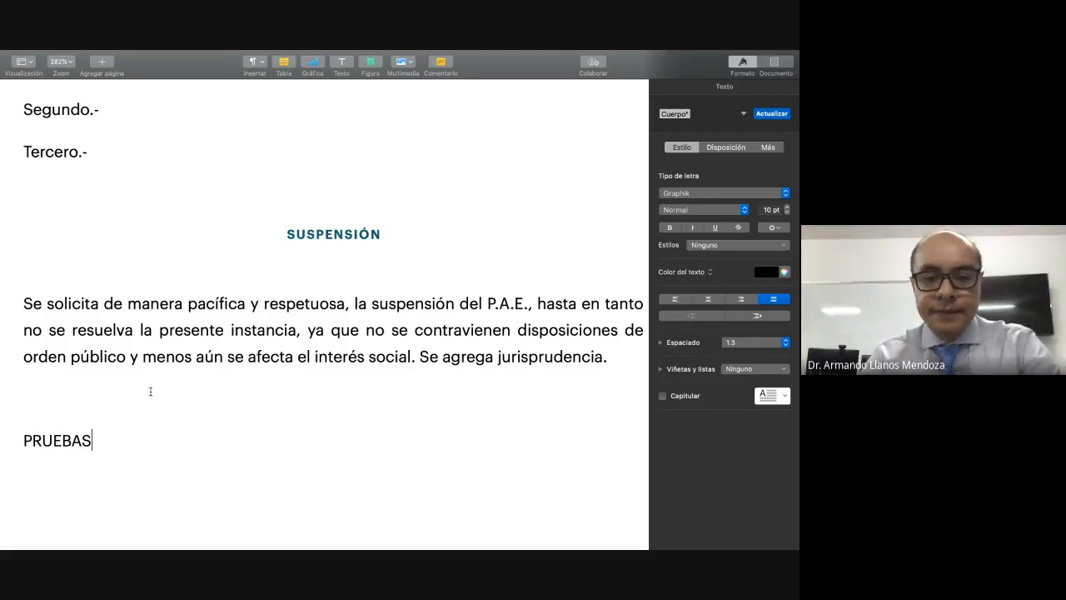
key(Return)
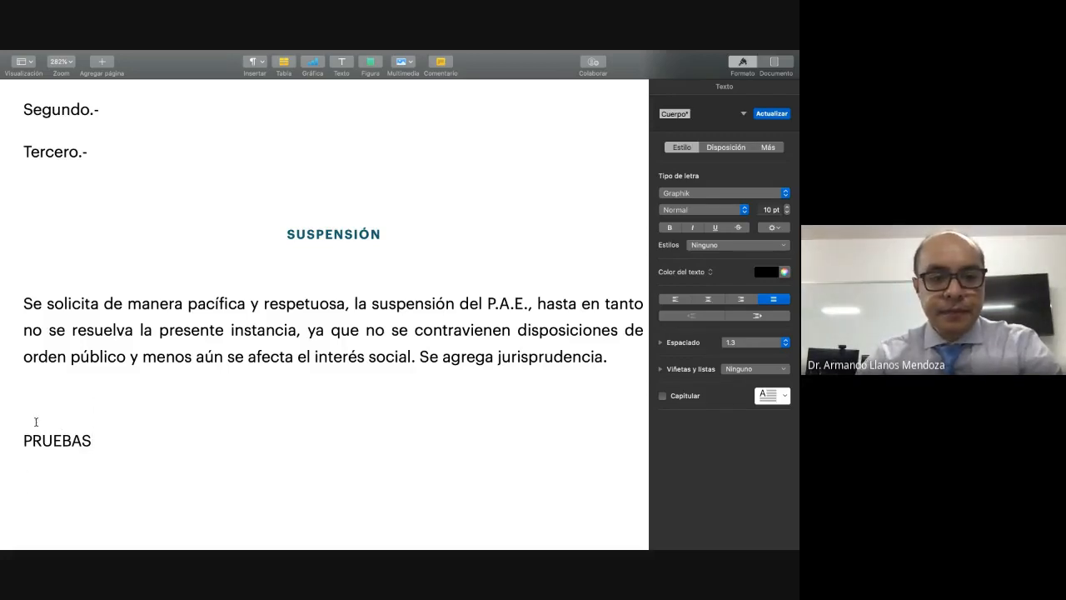
drag(18, 440, 94, 440)
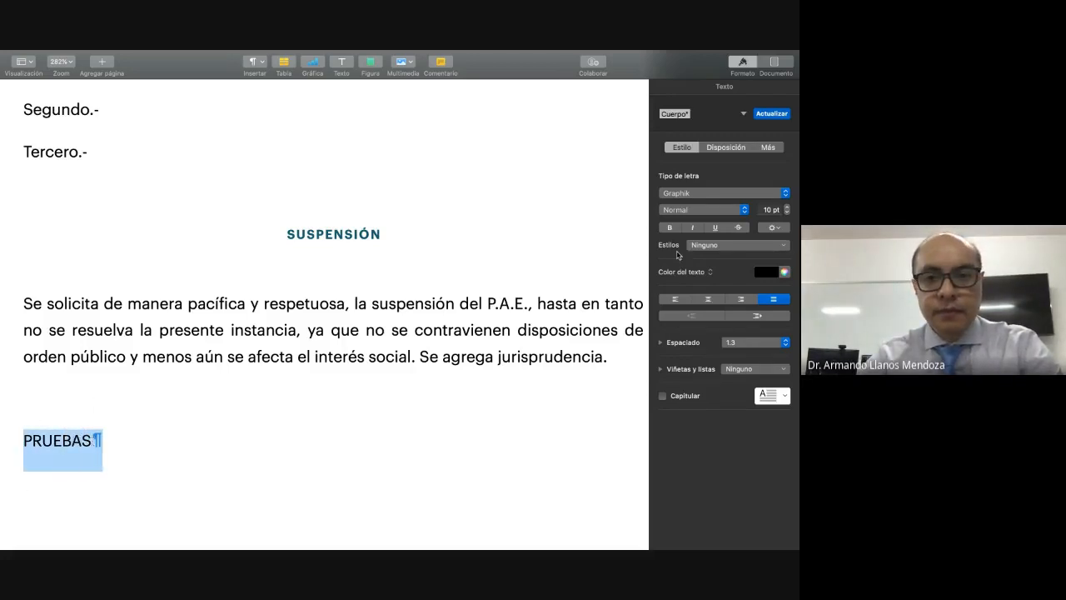
click(736, 115)
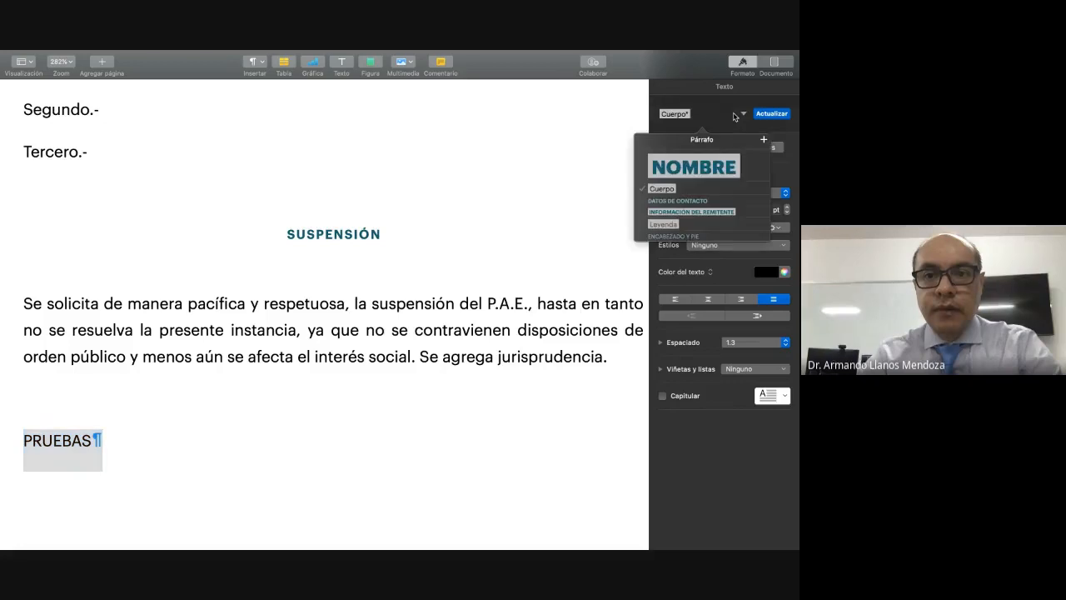
click(677, 189)
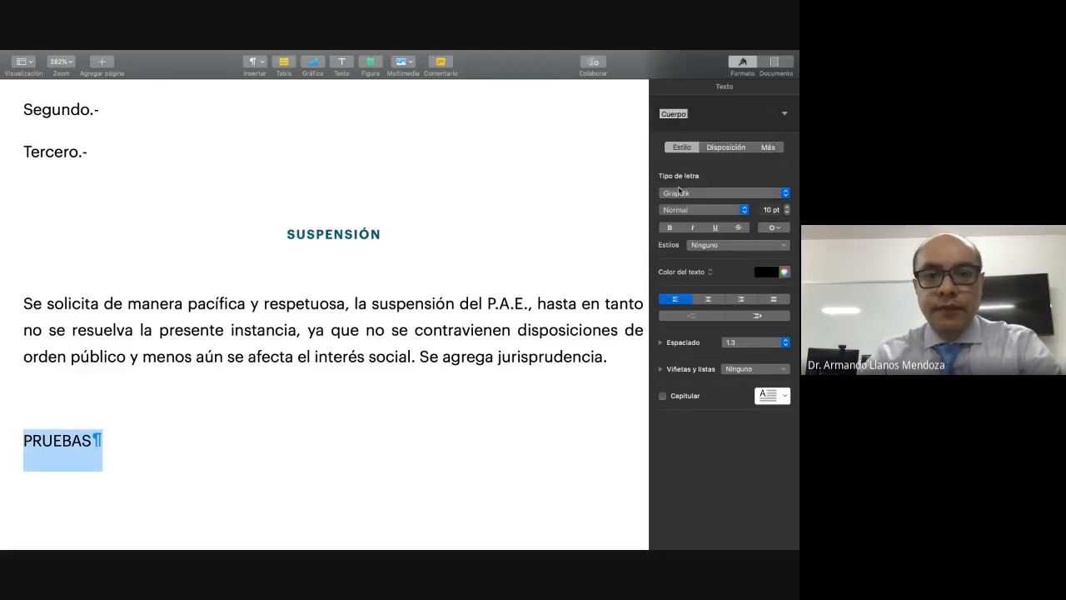
click(692, 117)
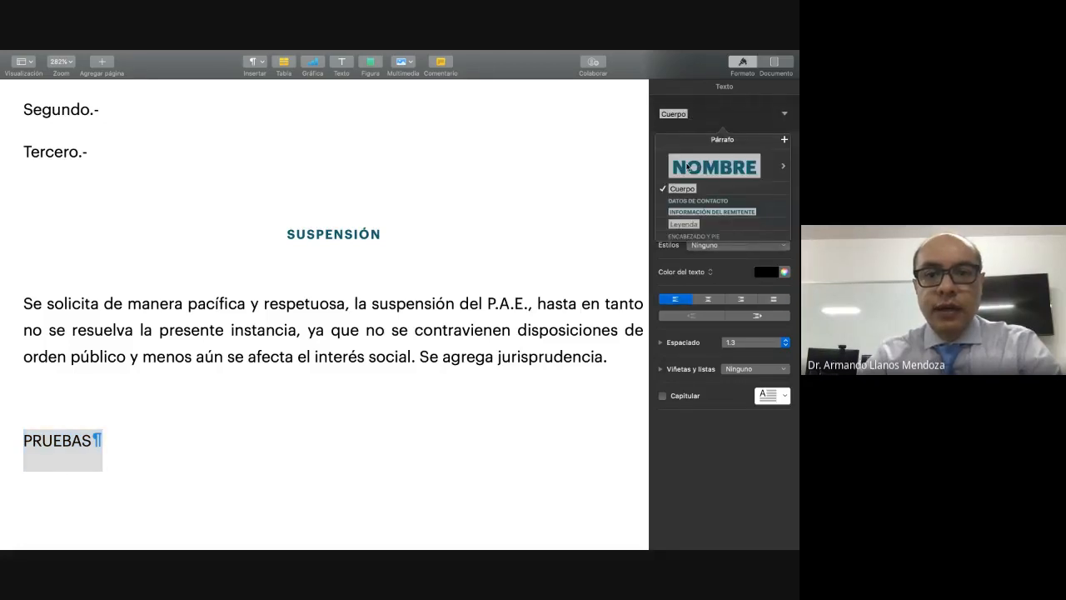
click(706, 214)
Step: Start the first evidence entry under the "PRUEBAS" heading with the label "Documental Pública:"
click(237, 476)
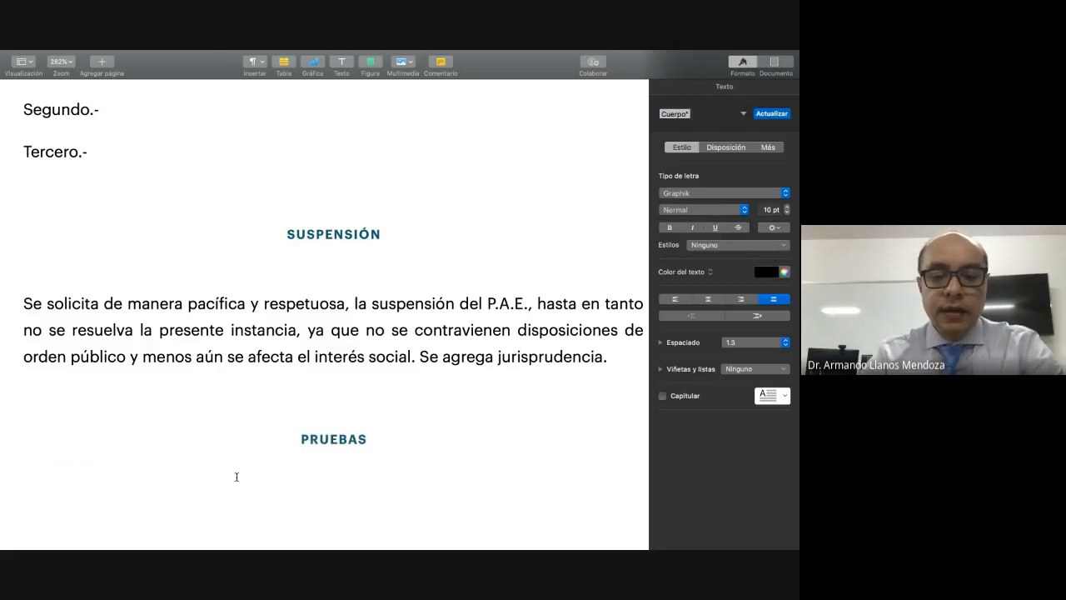
text(DO)
key(BackSpace)
text(ocumental)
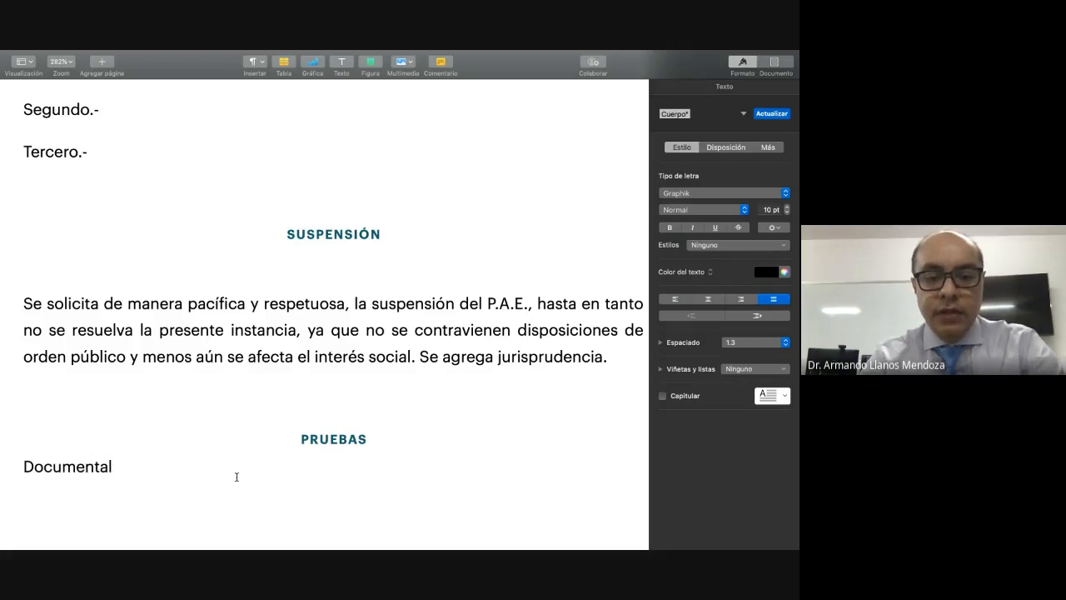
text( P)
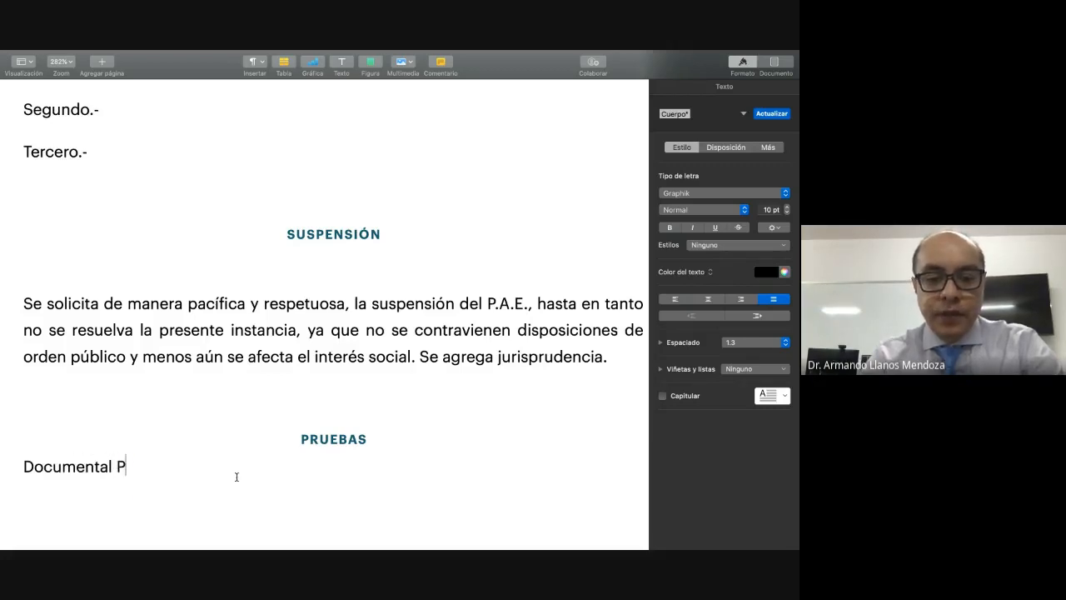
text(ública:)
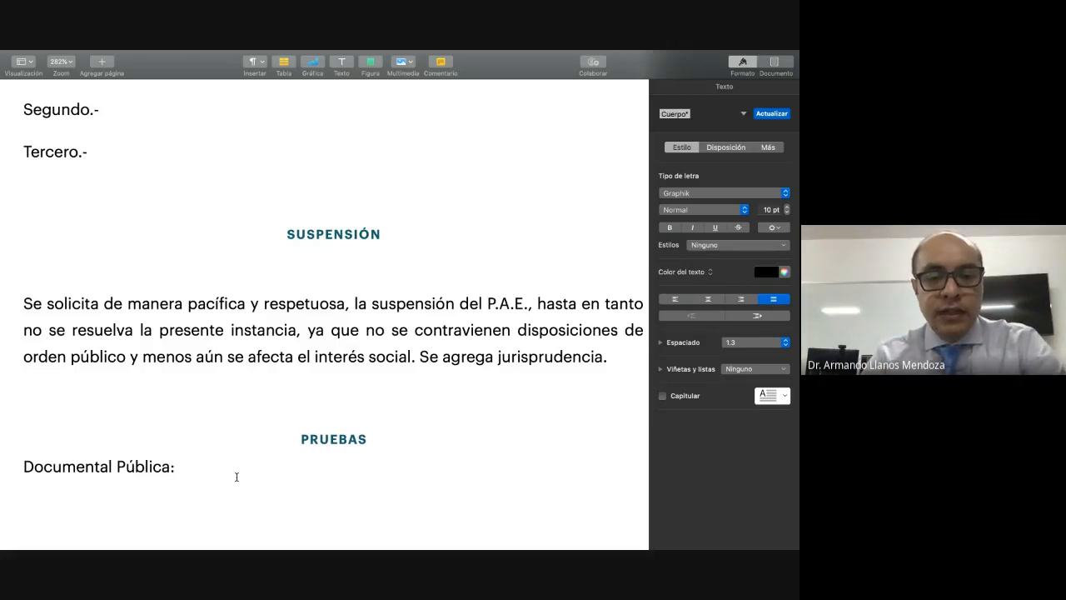
Step: List "Orden, citatorio, crédito, multa, notificación, etc." after the "Documental Pública:" label
text(Or)
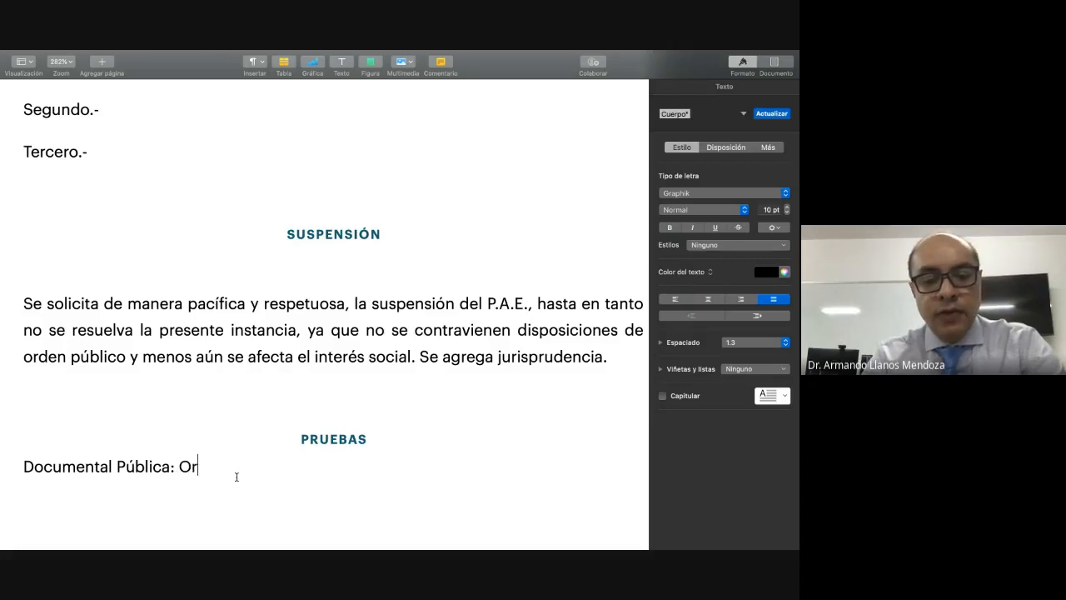
text(den, citatorio,)
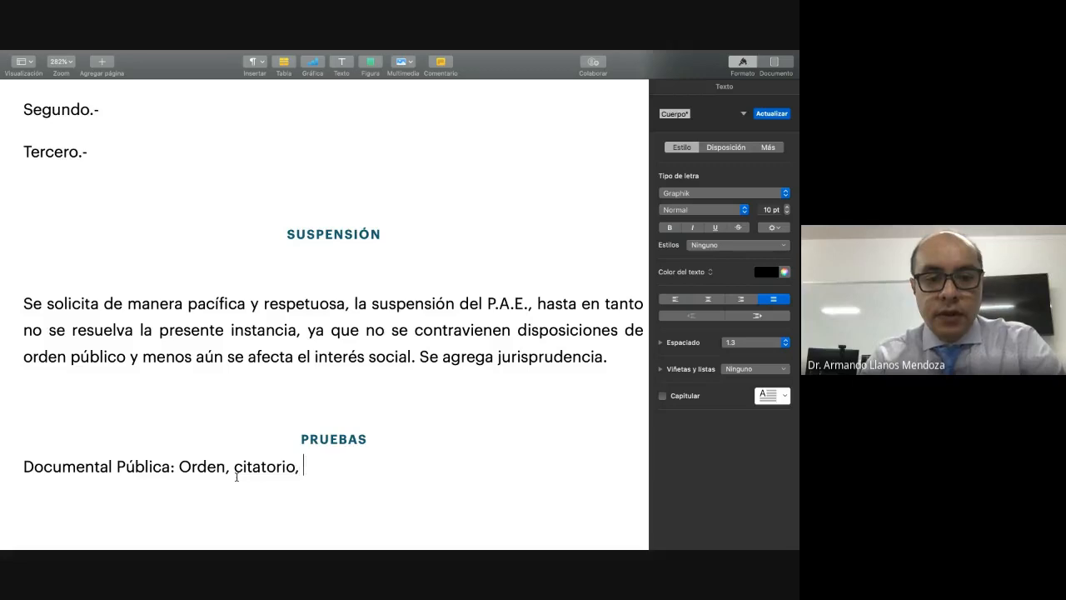
text( crédito)
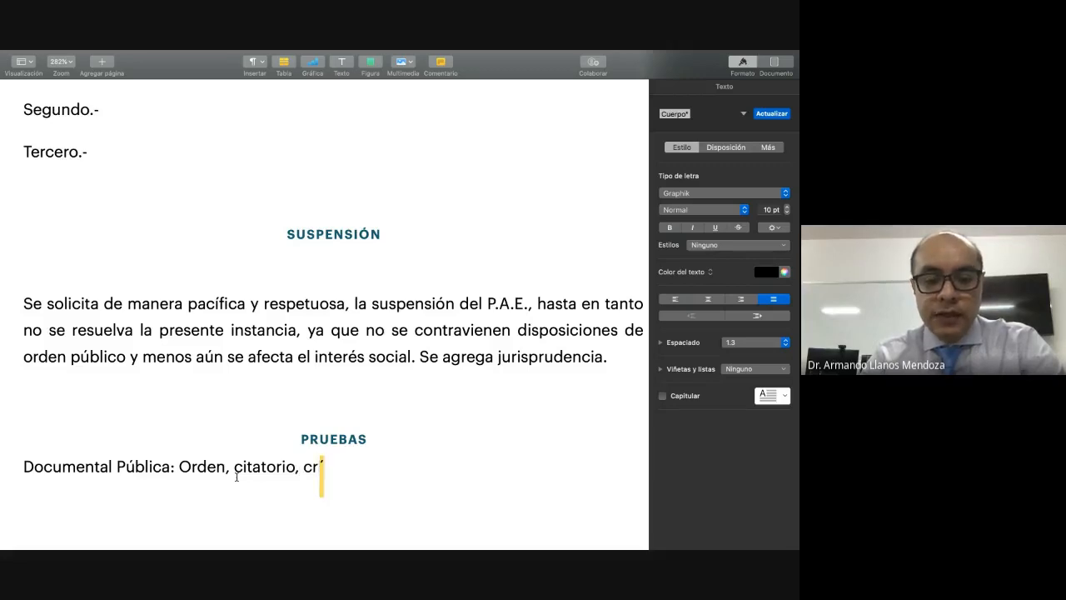
text(, mu)
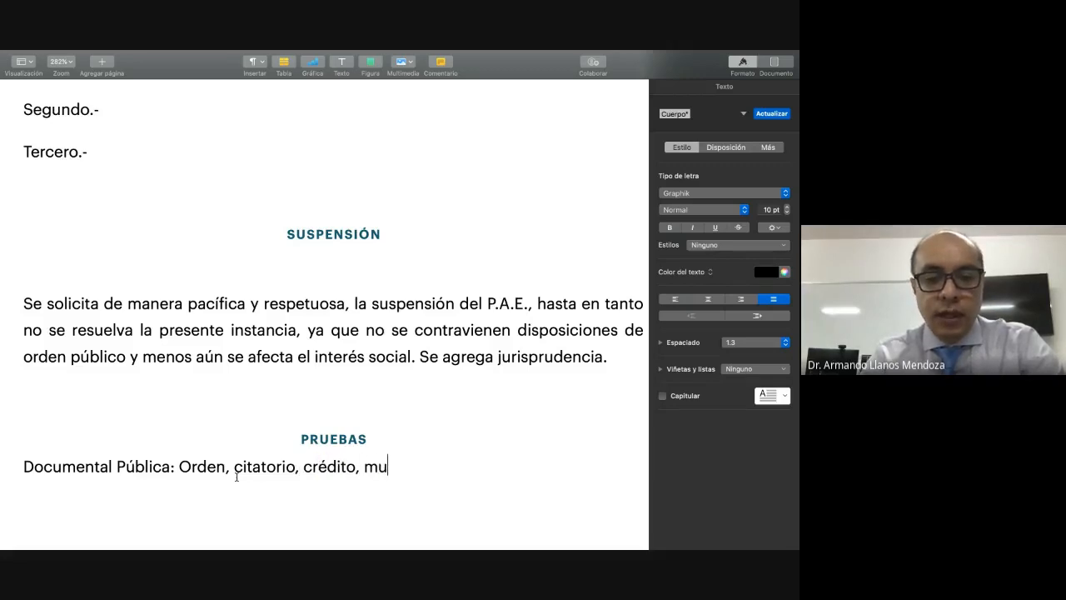
text(lta, notif)
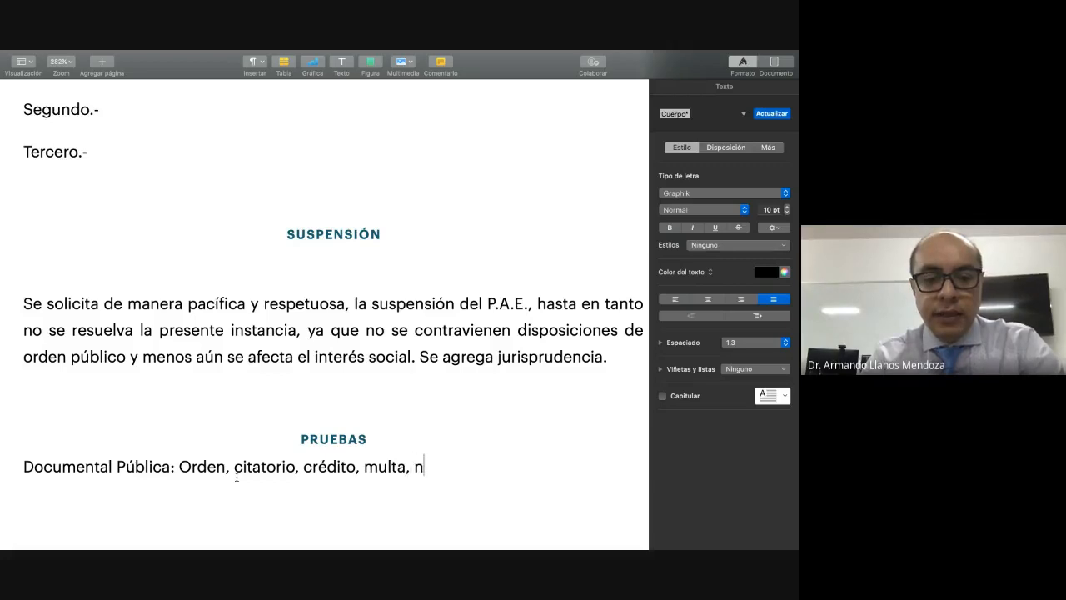
text(ió)
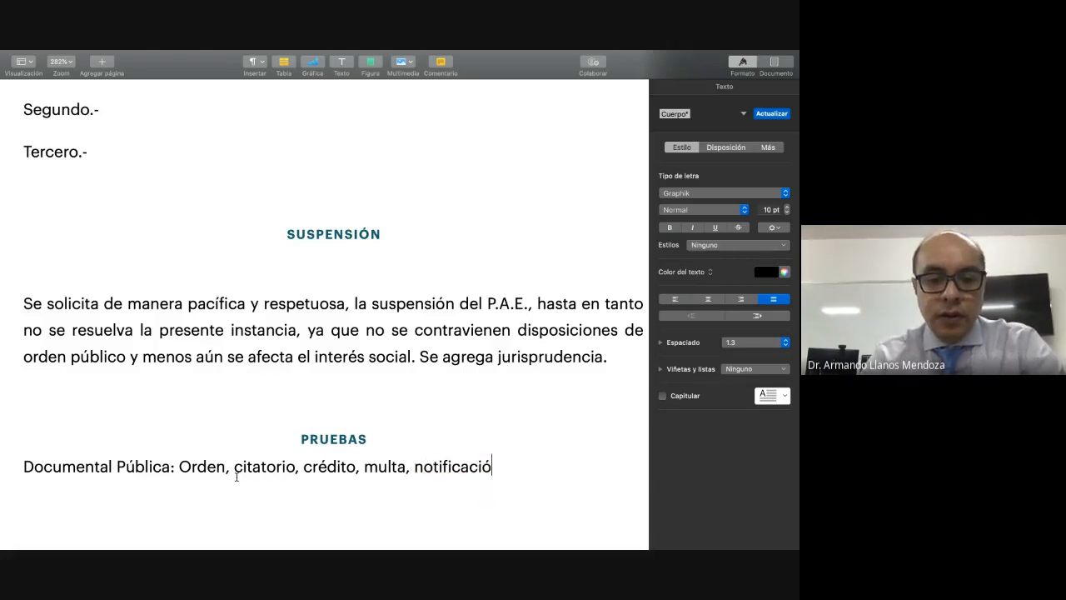
text(n, etc.)
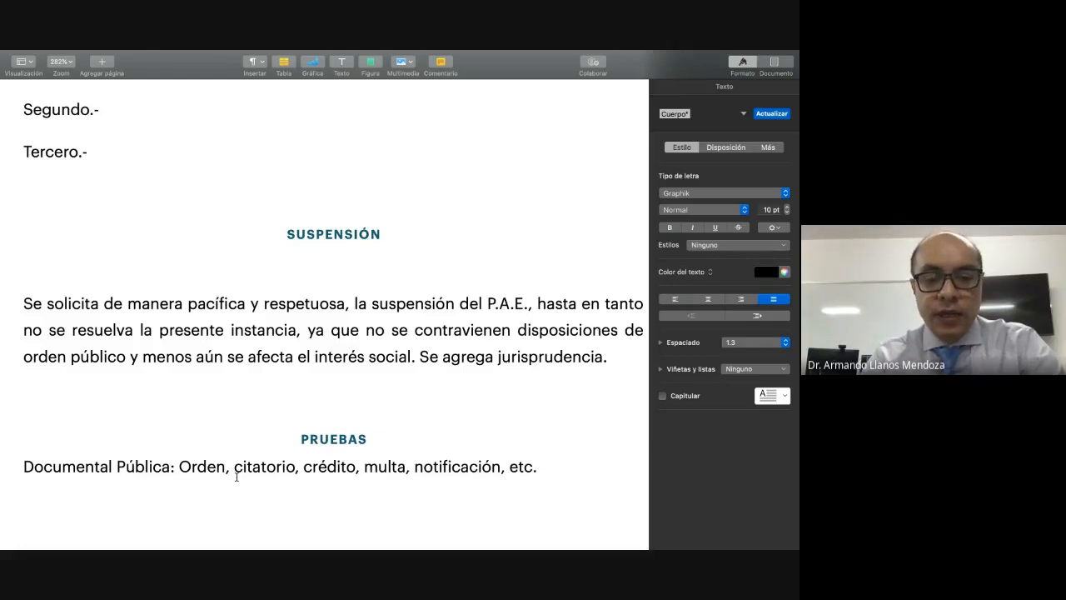
Step: Add a second evidence entry labelled "Documental privada:" on a new paragraph
key(Return)
text(Documental )
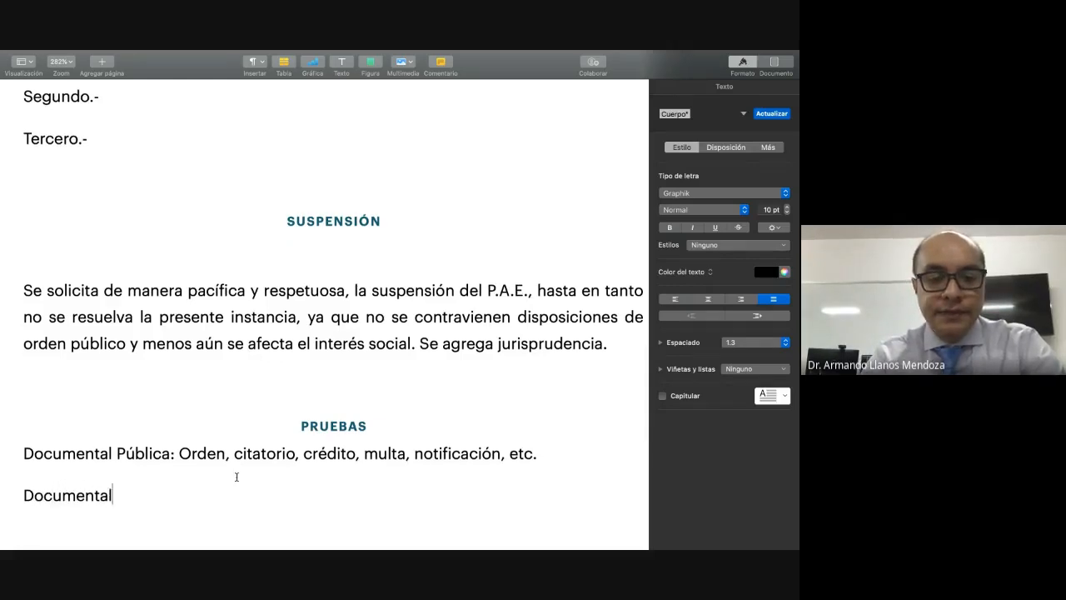
text(privada:)
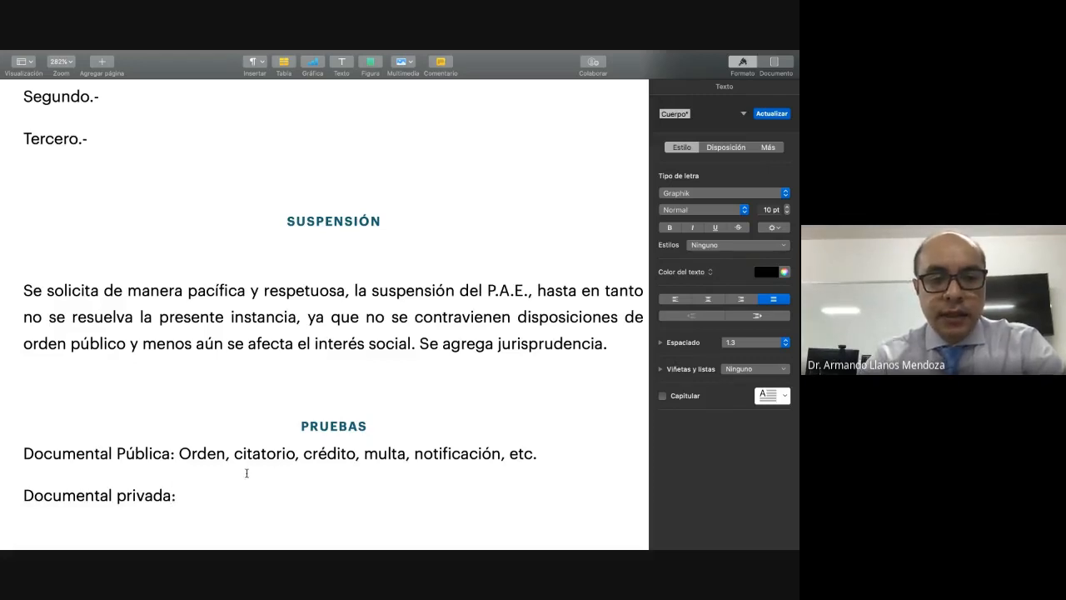
Step: Extend the "Documental Pública" entry with "Poderes, acta constitutiva." after "etc."
click(586, 454)
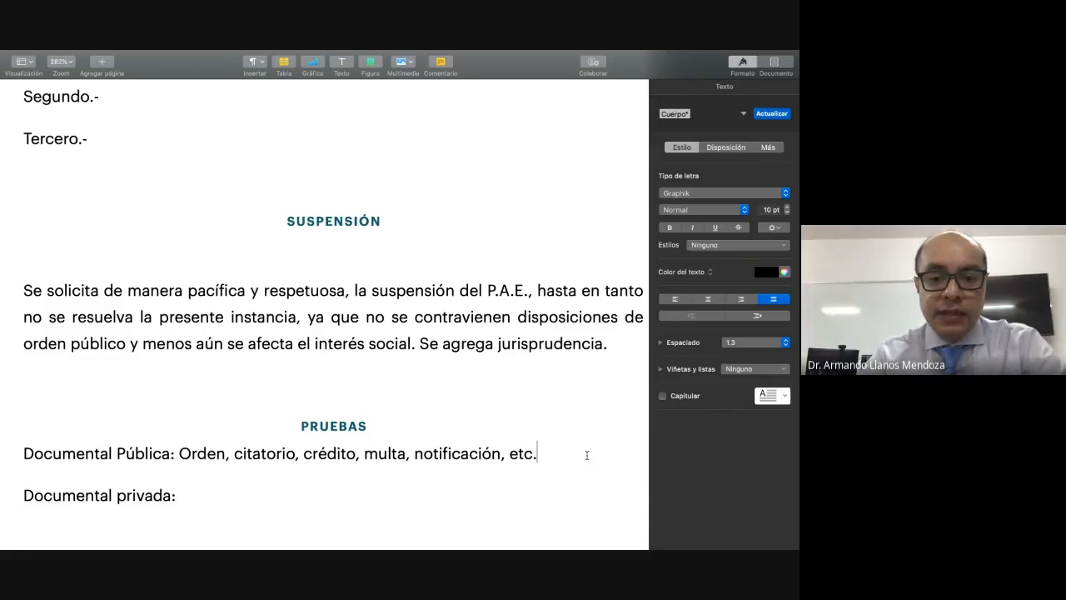
key(BackSpace)
text(,)
key(BackSpace)
text(Pod)
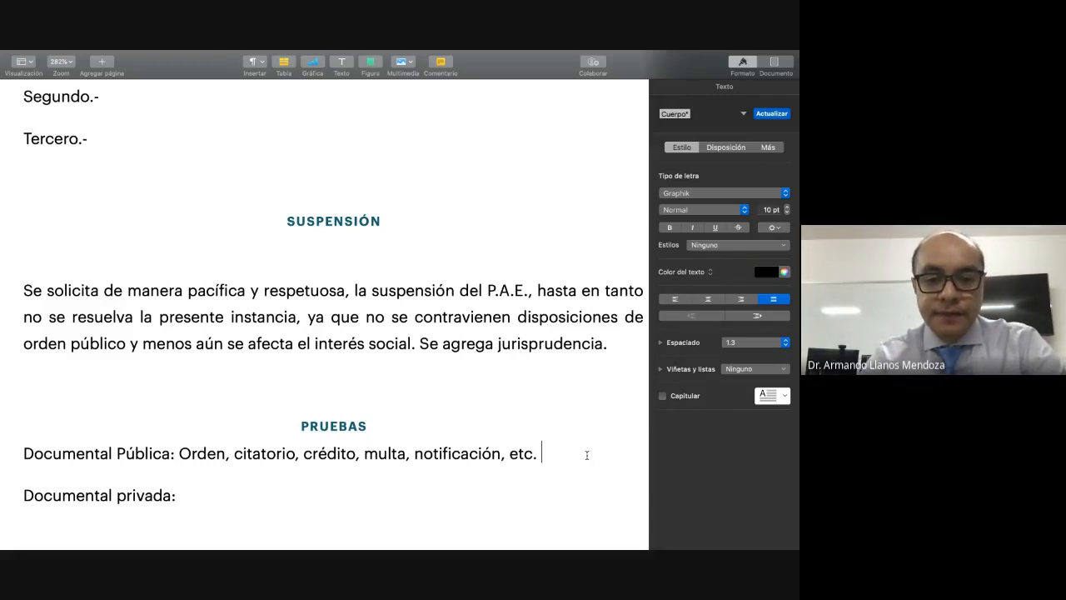
text(eres, a)
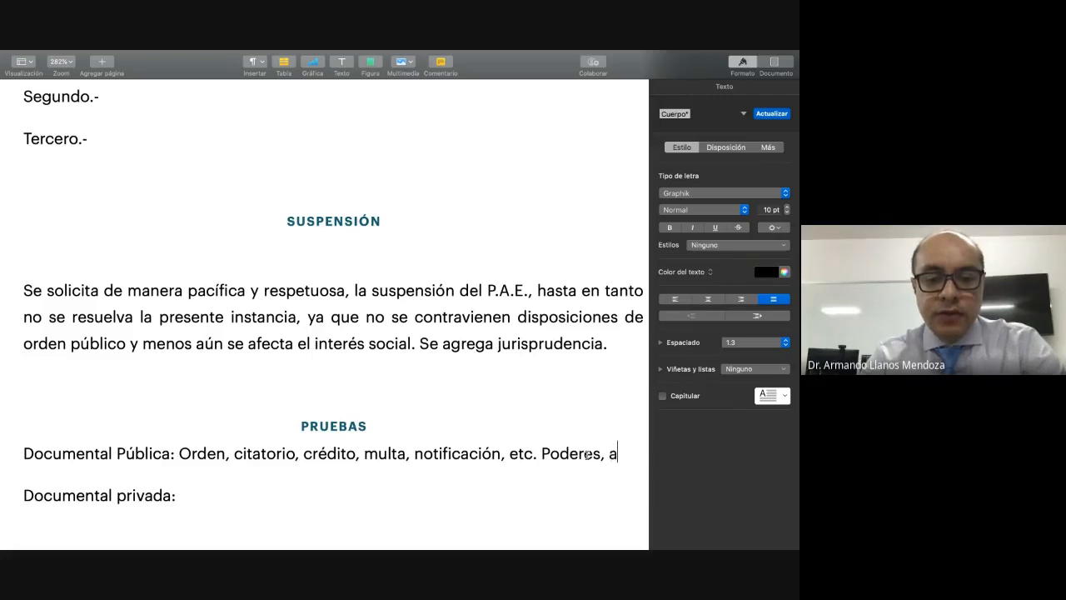
text(cta consti)
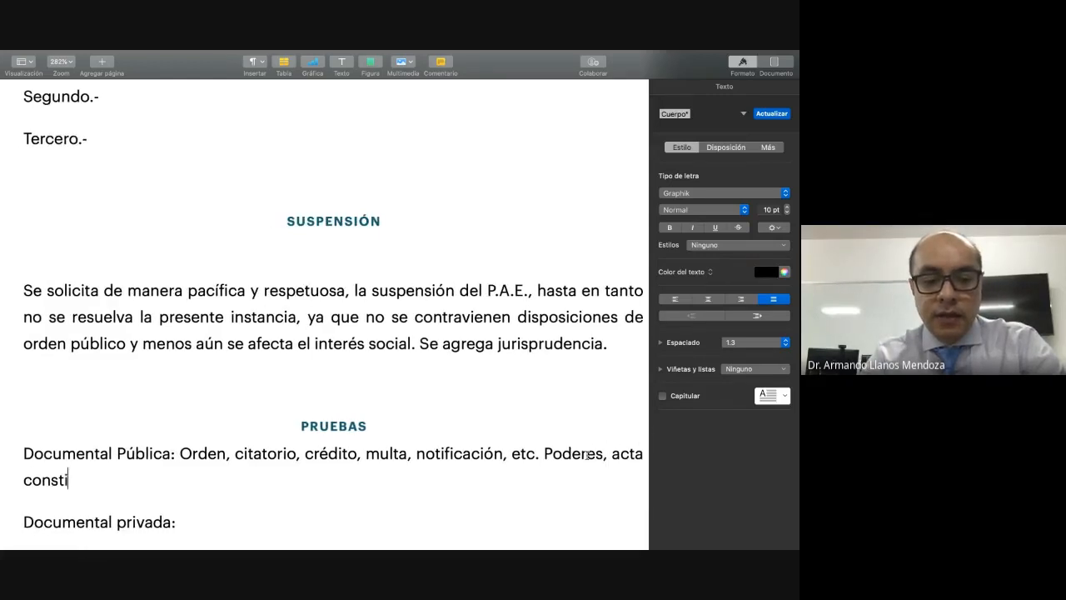
text(tutiva.)
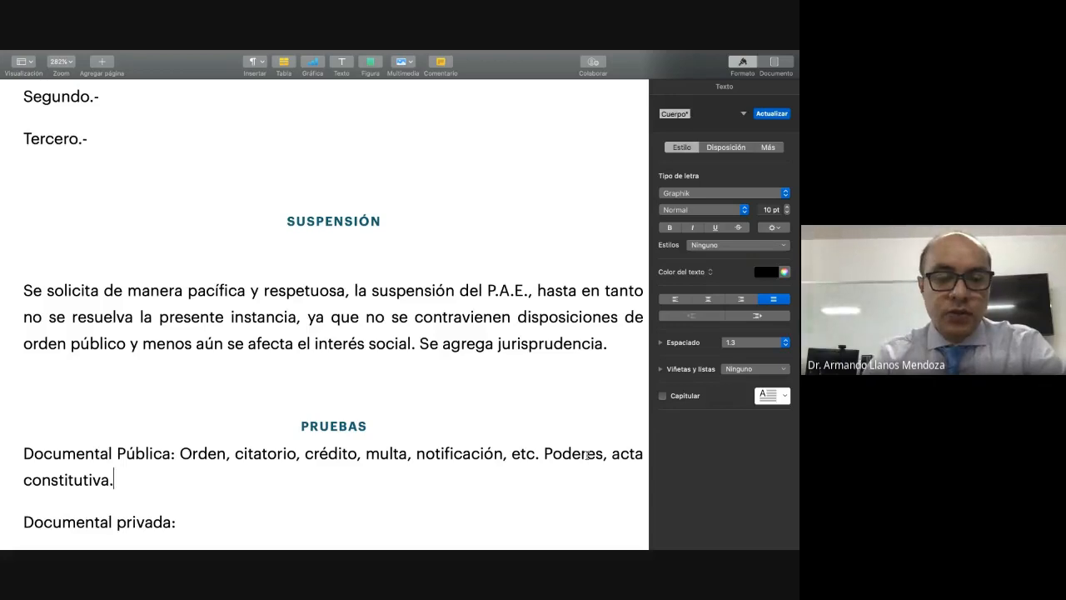
Step: Begin the "Documental privada:" entry's description with "Todo lo generado por el contribuyente"
scroll(587, 455, down, 2)
scroll(587, 455, down, 3)
click(319, 370)
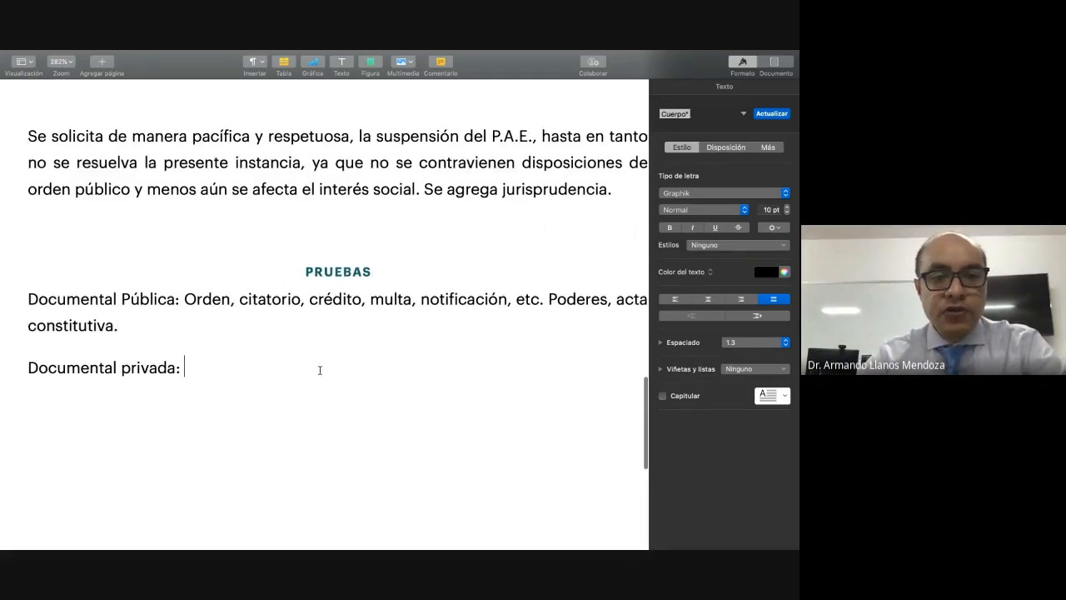
text(To)
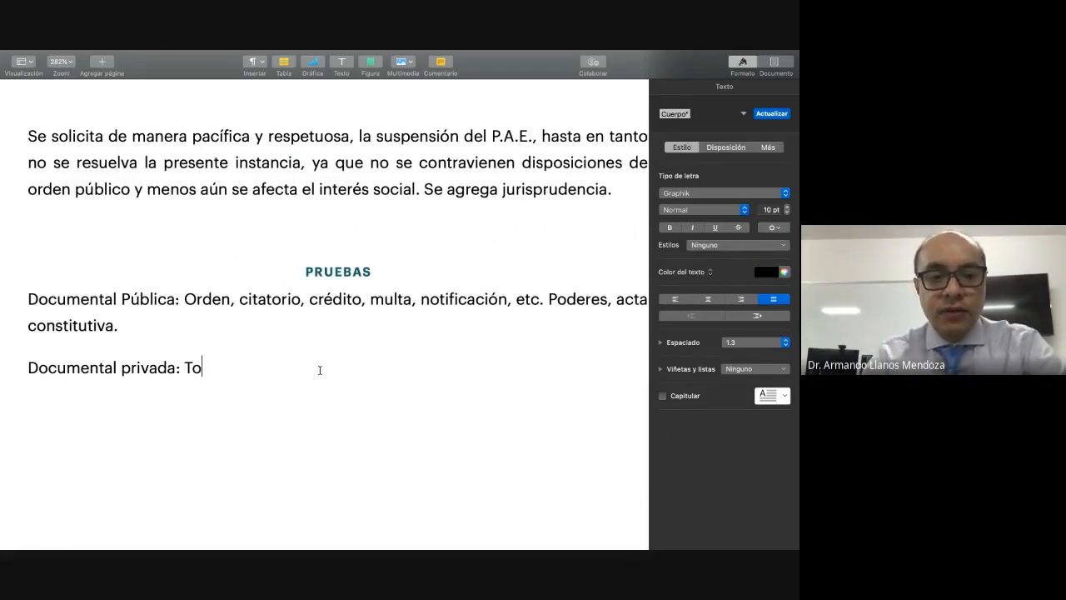
text(do lo )
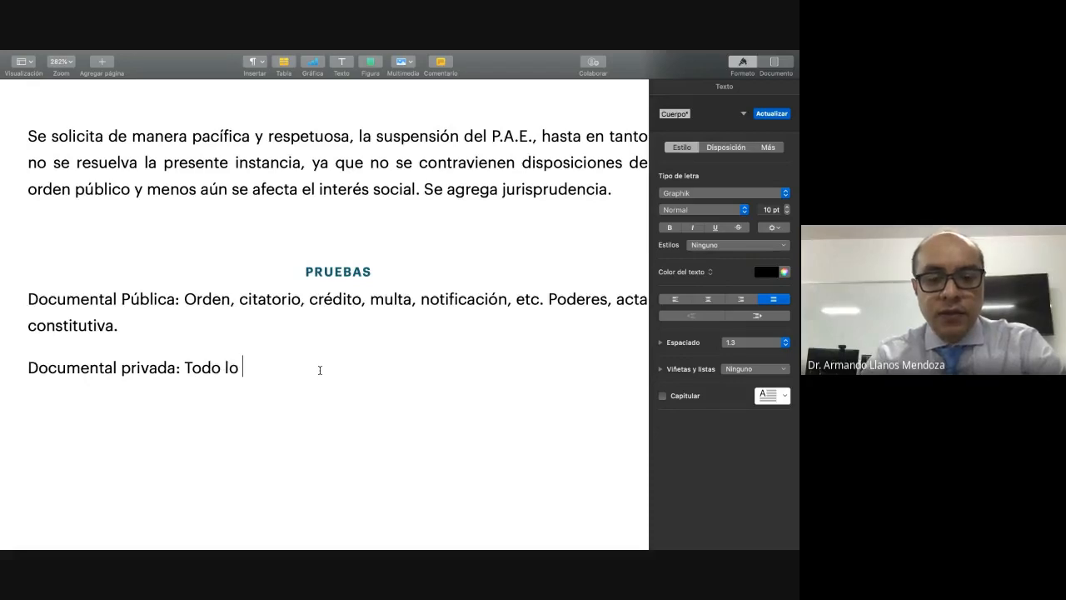
text(generado p)
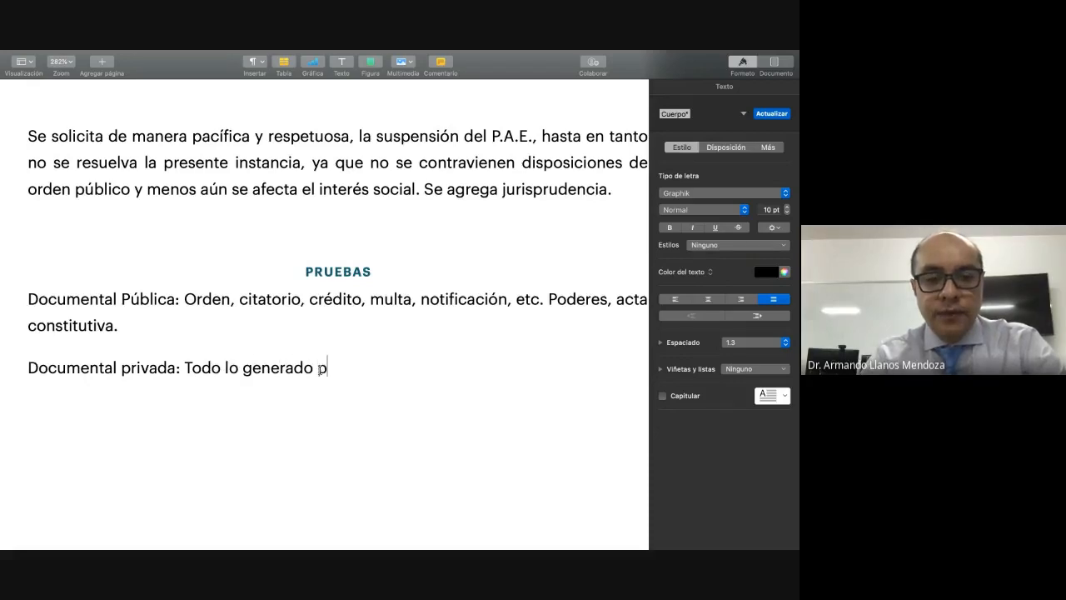
text(or el contri)
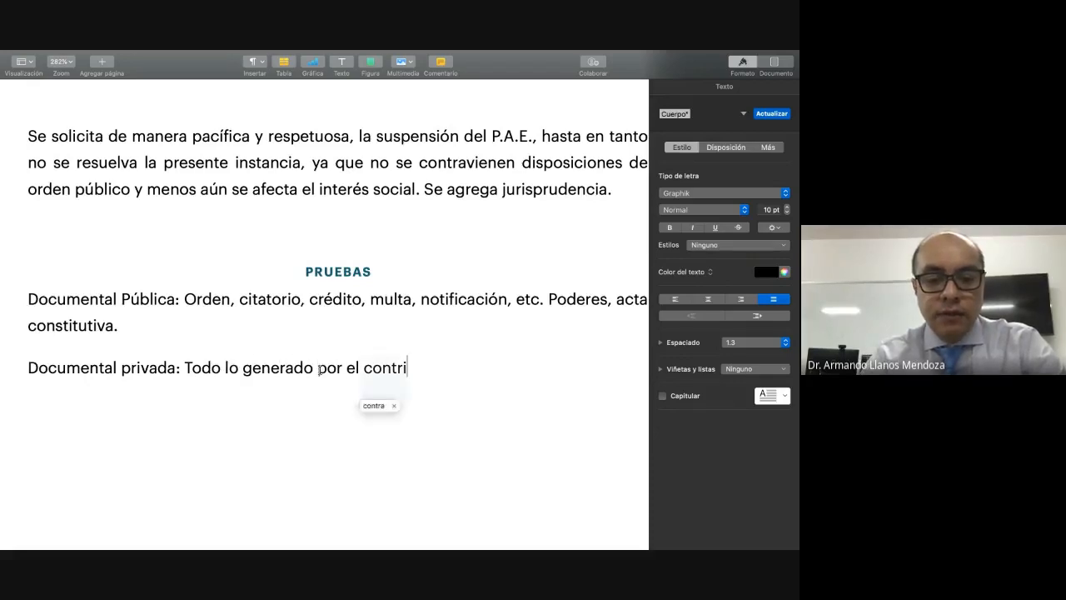
text(buyent)
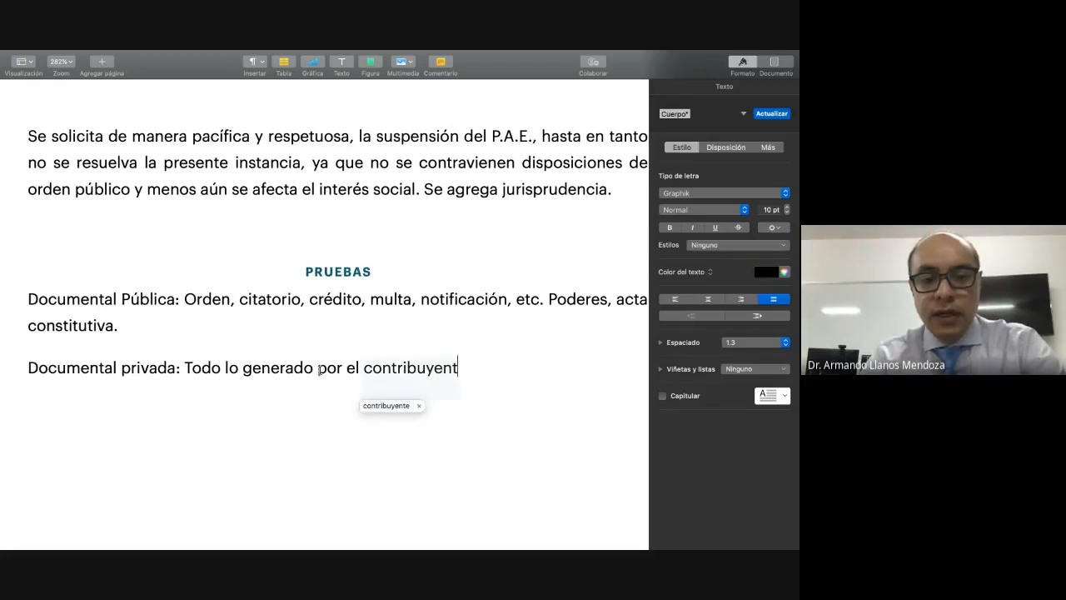
text(e)
text(: )
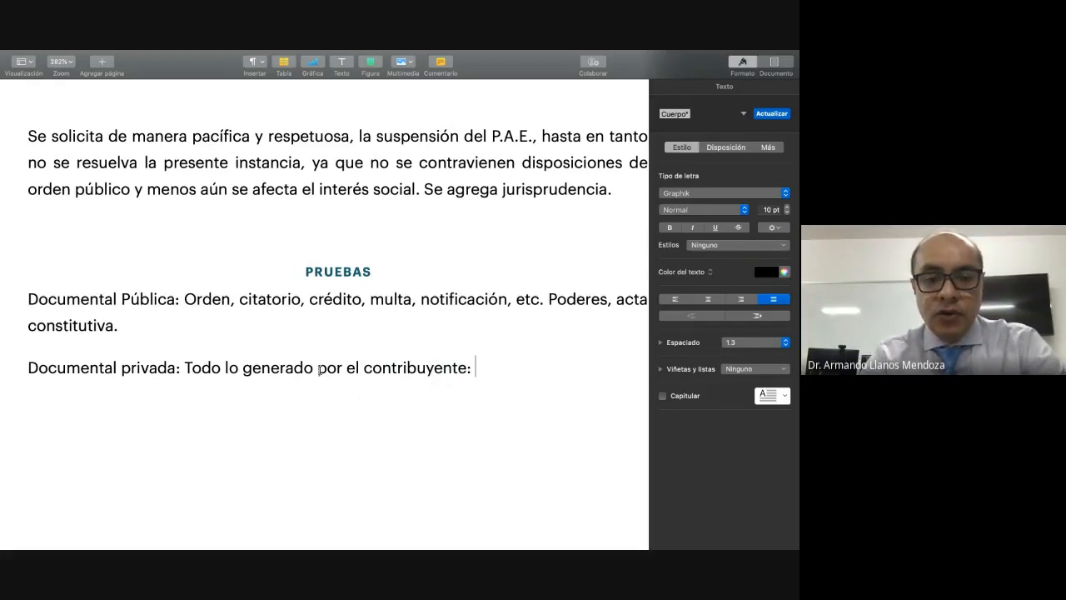
text(contratos, factur)
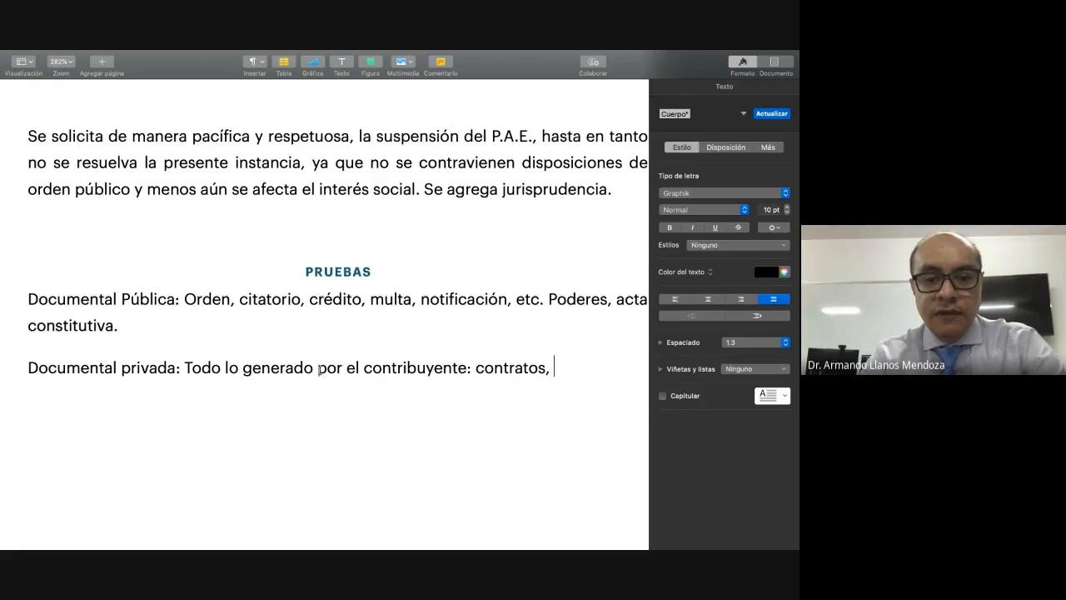
Step: Continue the "Documental privada" entry after "contribuyente" with the list ": contratos, comprobantes fiscales, recibos, etc."
key(BackSpace)
key(BackSpace)
key(BackSpace)
key(BackSpace)
key(BackSpace)
key(BackSpace)
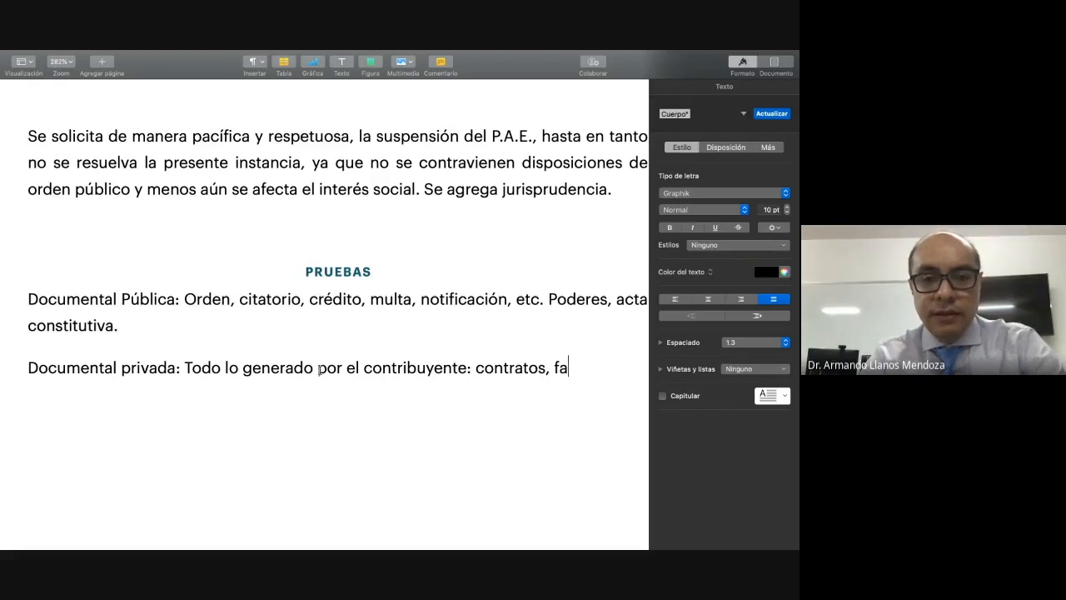
text(comprob)
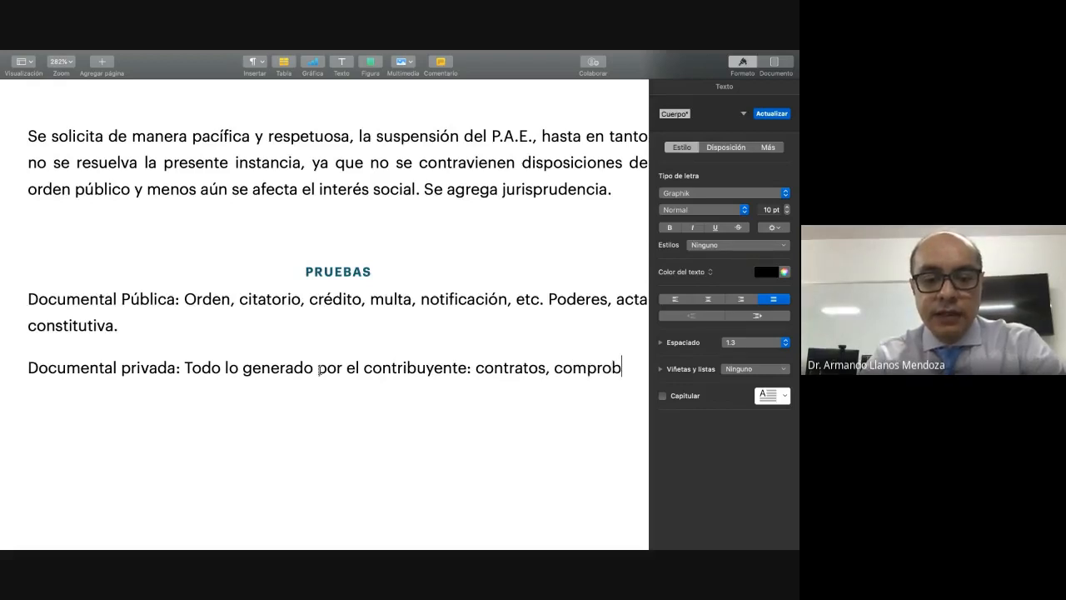
text(antes fiscal)
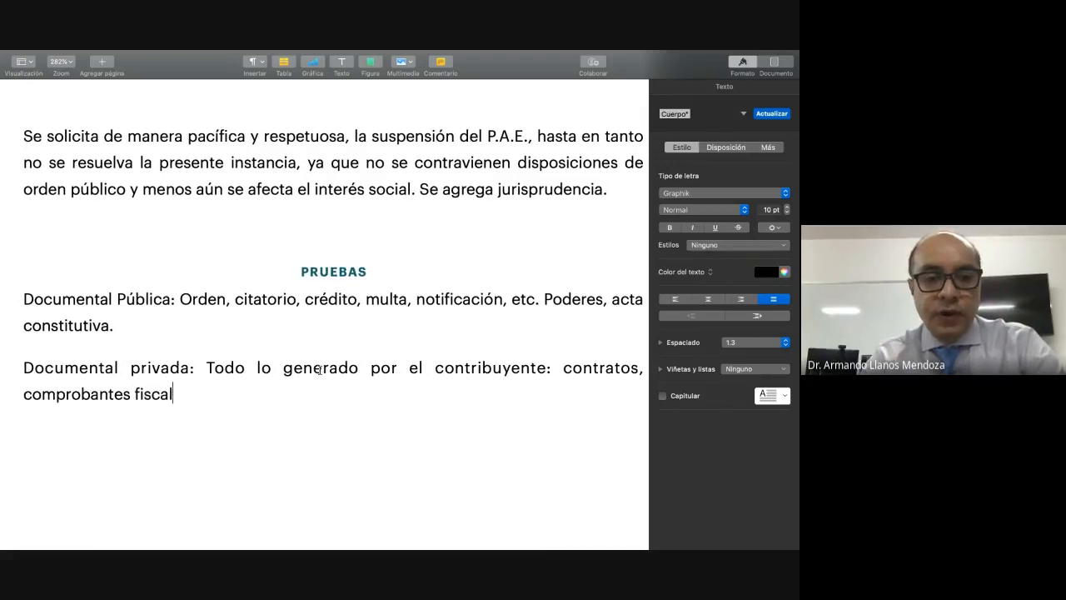
text(es, r)
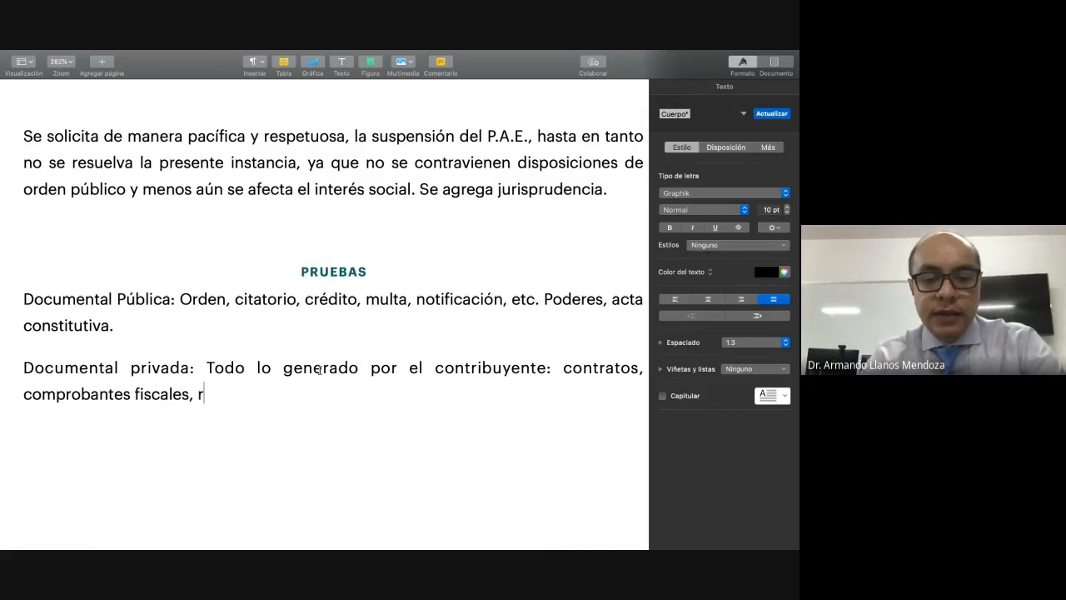
text(ecibos, )
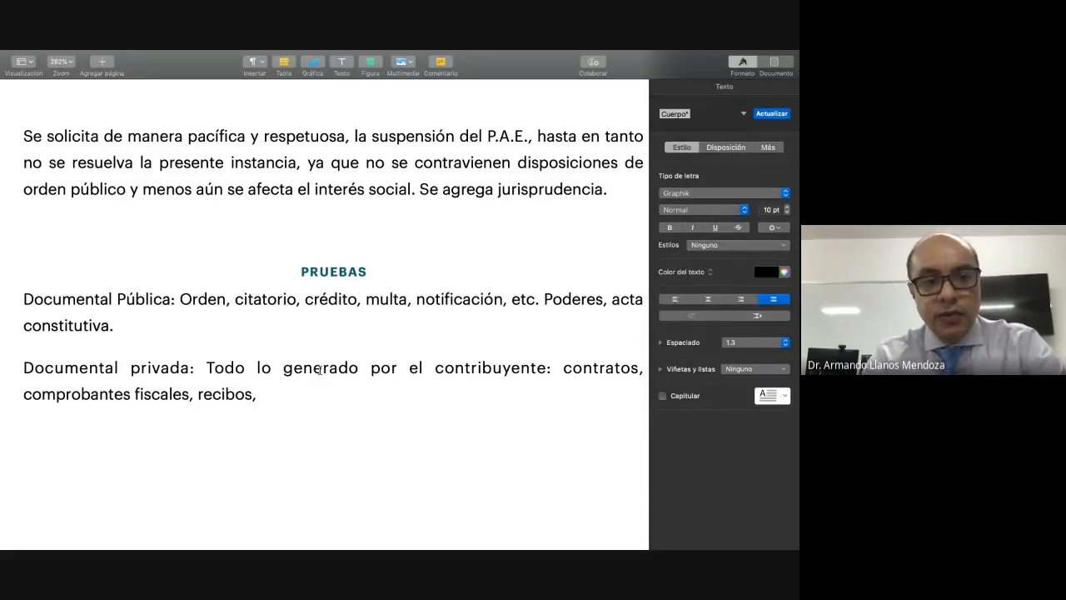
text(etc.)
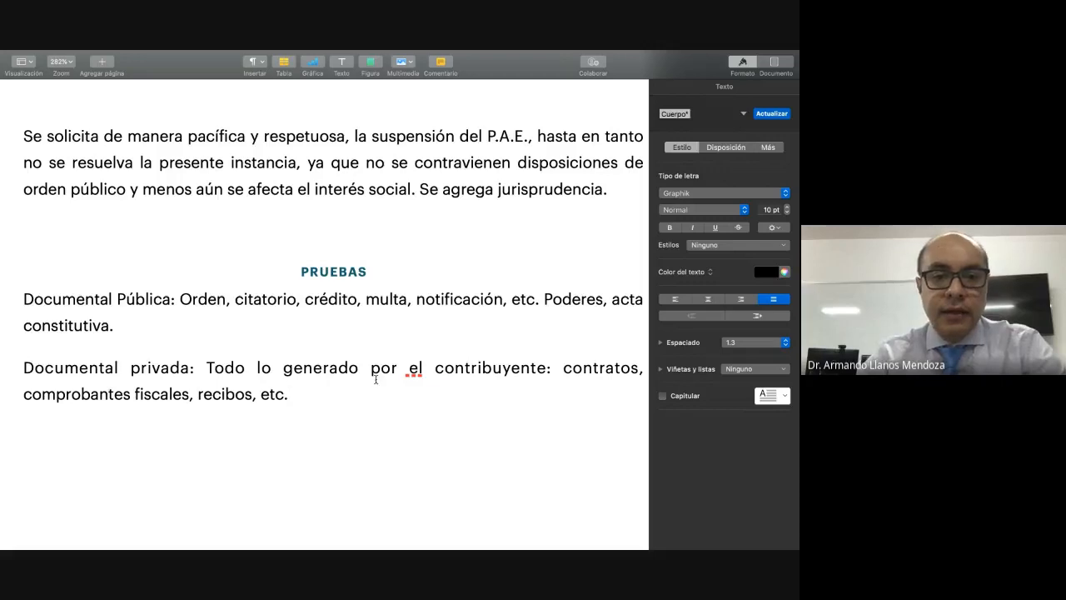
Step: Replace the flagged word "el" before "contribuyente" with the suggested spelling "él"
right_click(417, 369)
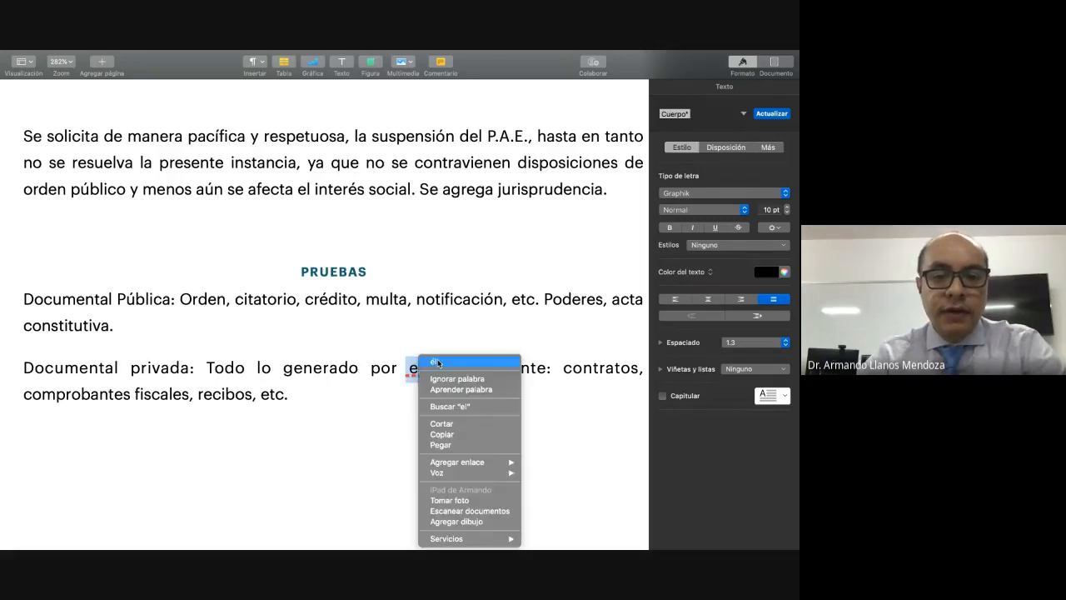
click(433, 362)
Step: Append "(todo lo que acredite que cumplió con las normas fiscales." to the end of the "Documental privada" entry
click(312, 396)
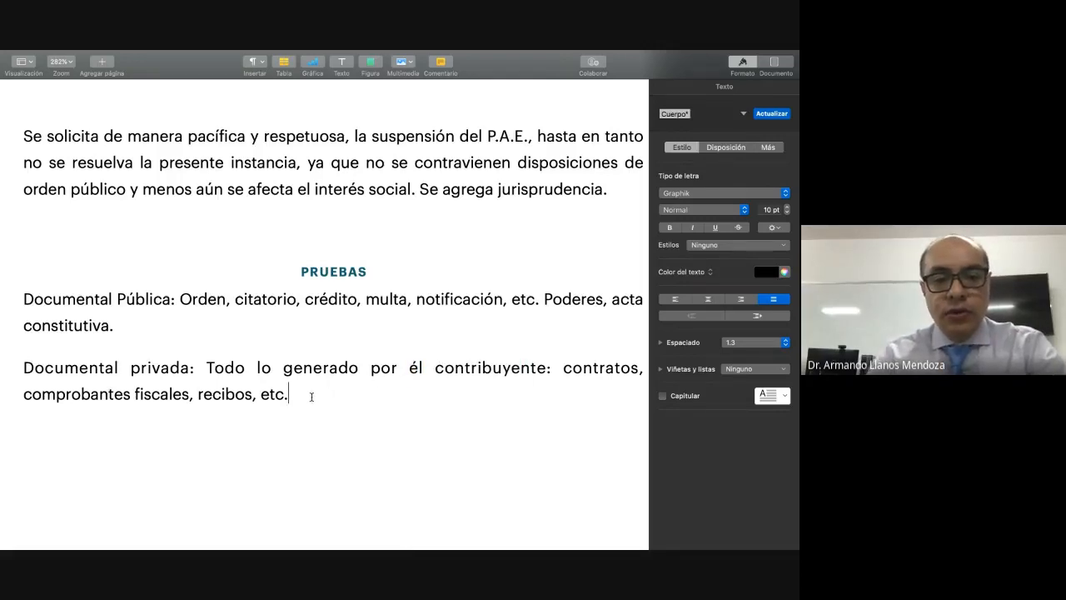
text((todo )
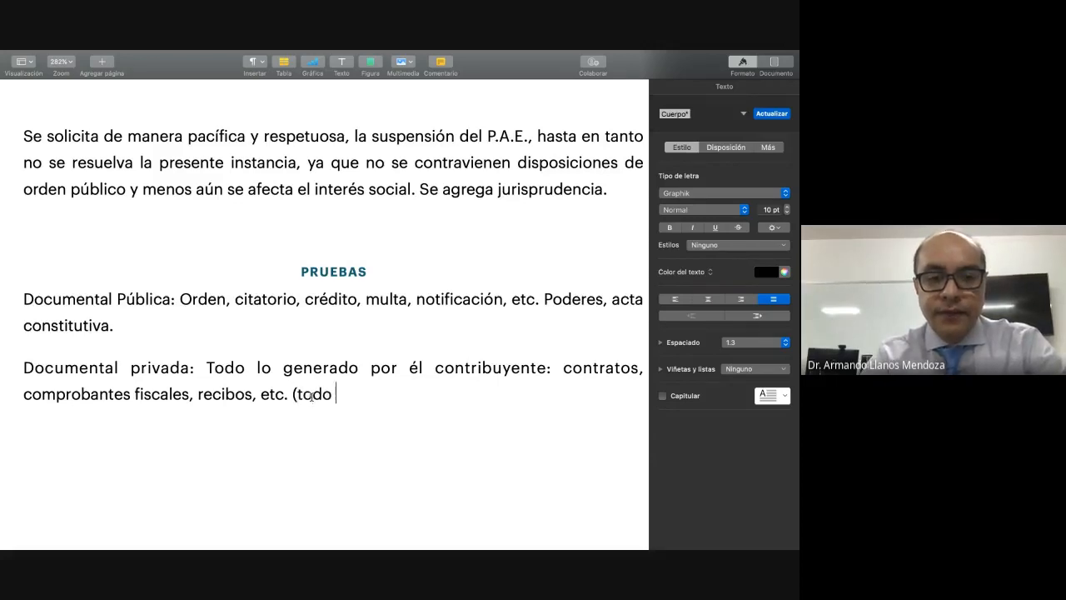
text(lo que acredi)
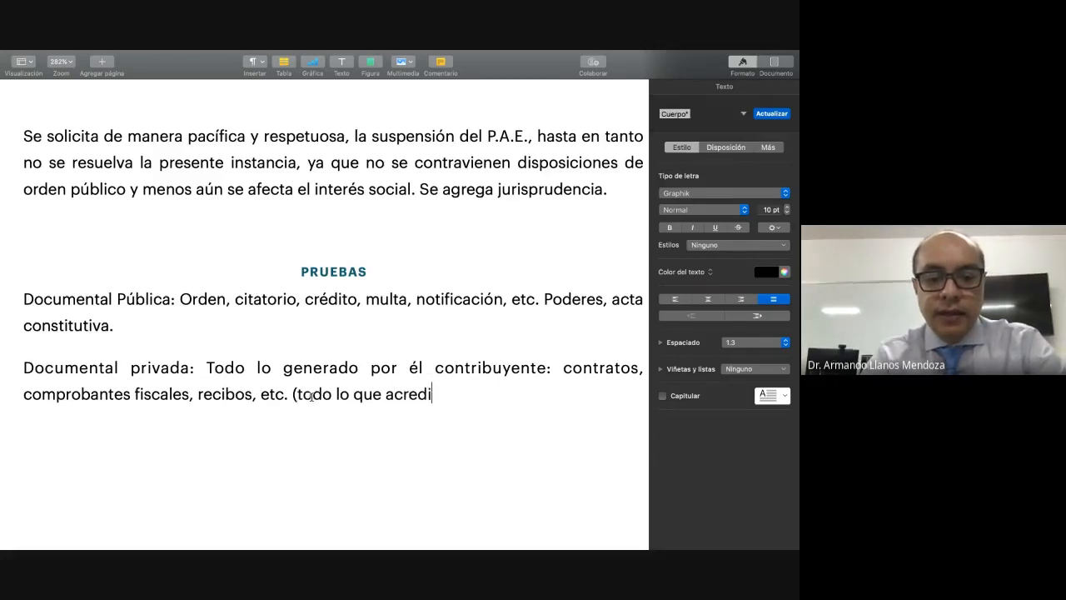
text(te que cu)
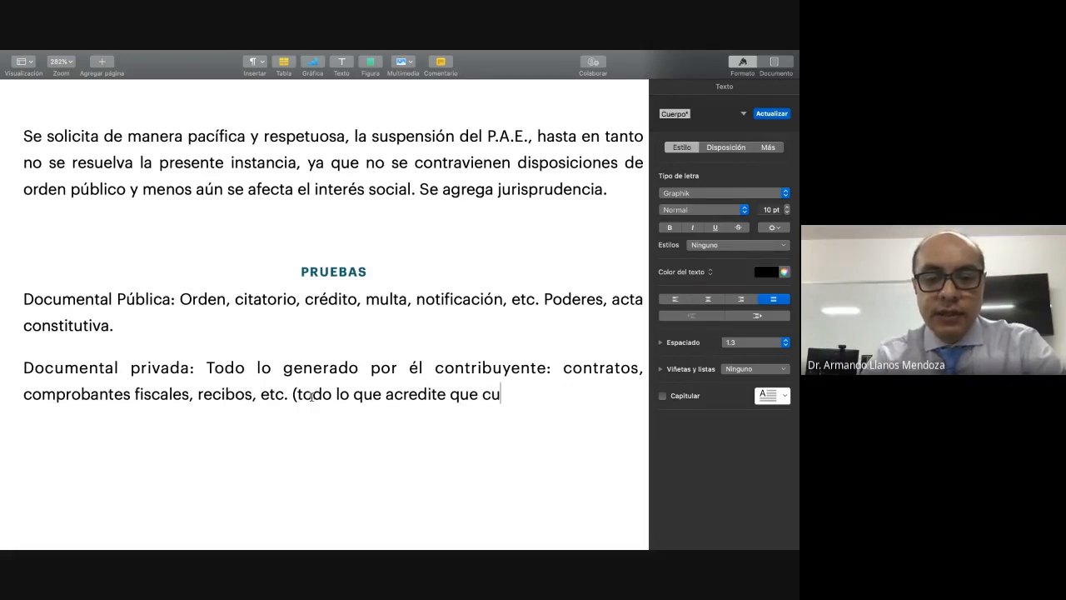
text(mplió co)
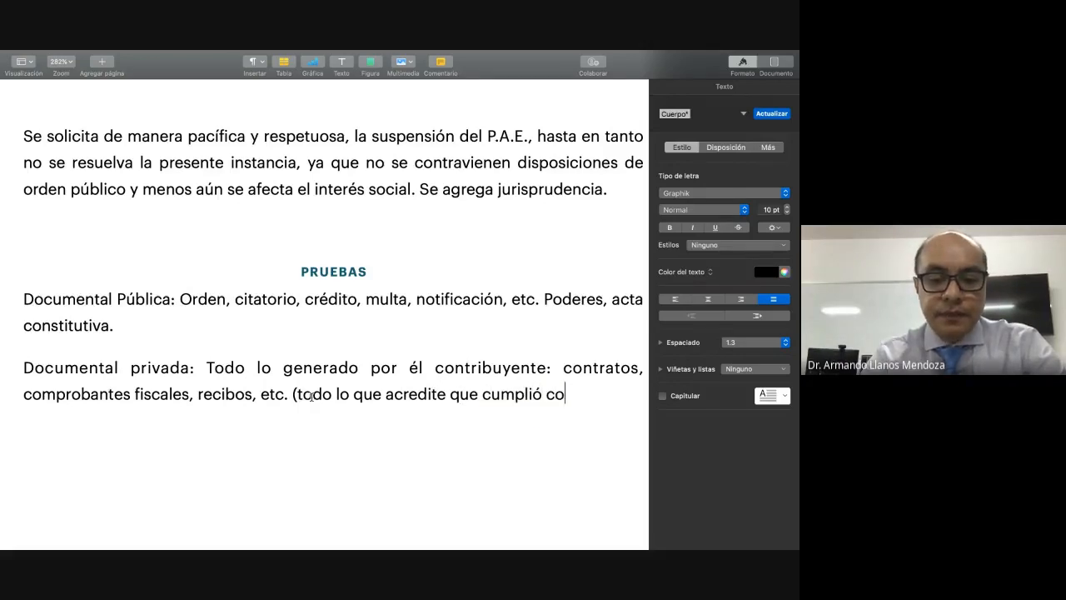
text(n las norm)
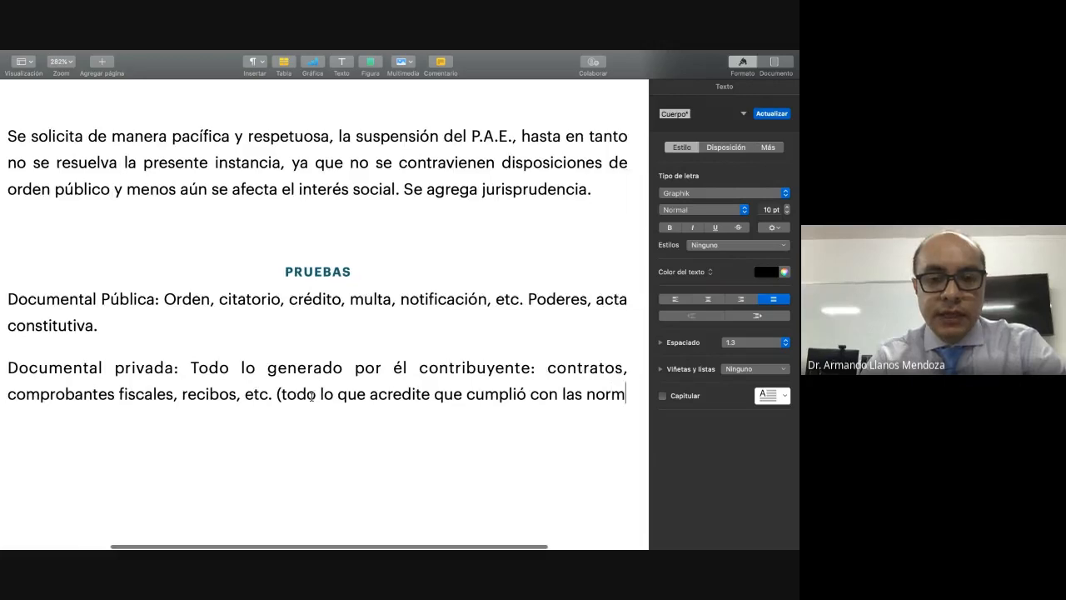
text(as fiscales.)
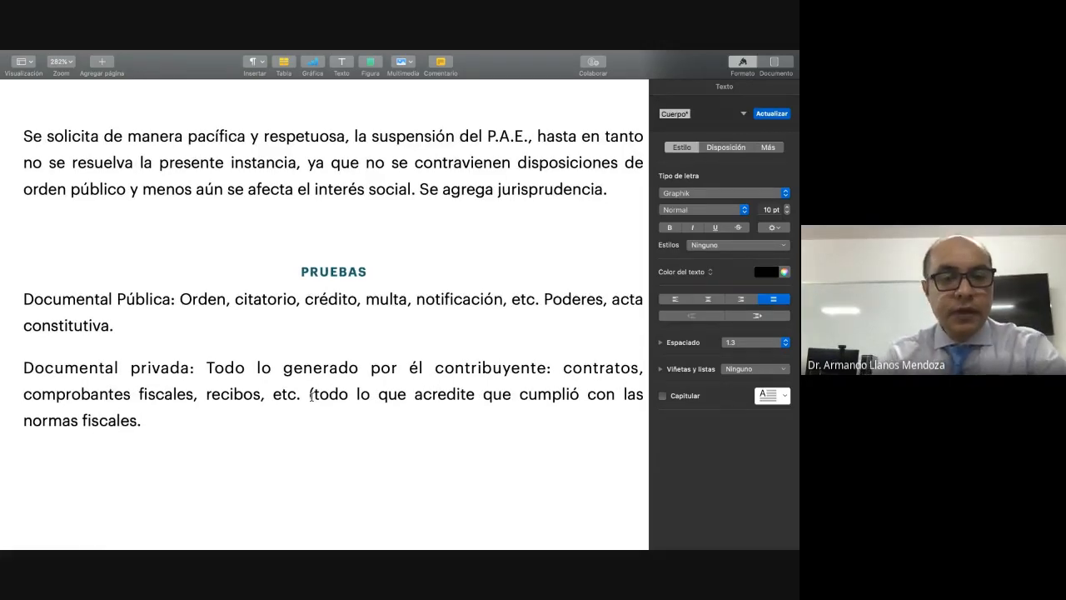
Step: Add a third evidence entry labelled "Pericial contable:" on a new paragraph below "Documental privada"
scroll(310, 395, down, 5)
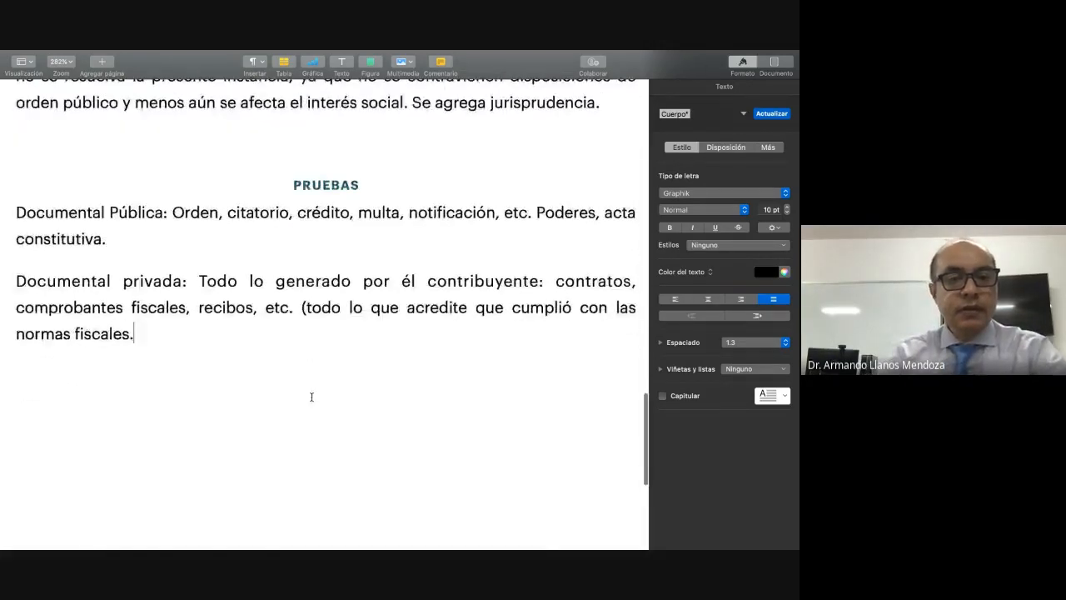
key(Return)
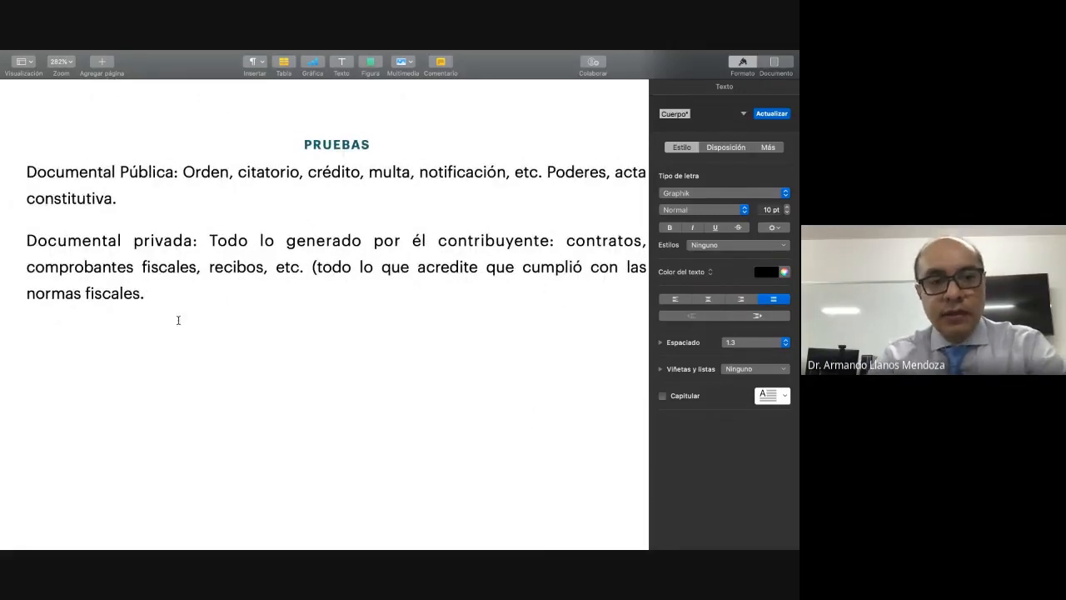
text(Periocial)
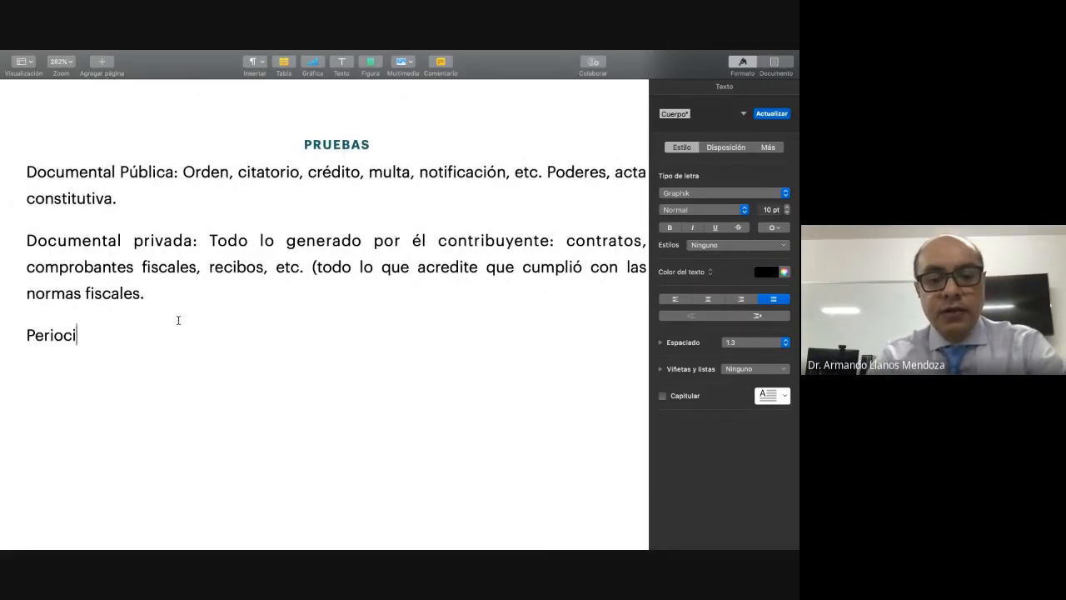
key(BackSpace)
key(BackSpace)
key(BackSpace)
key(BackSpace)
key(BackSpace)
text(cial contable:)
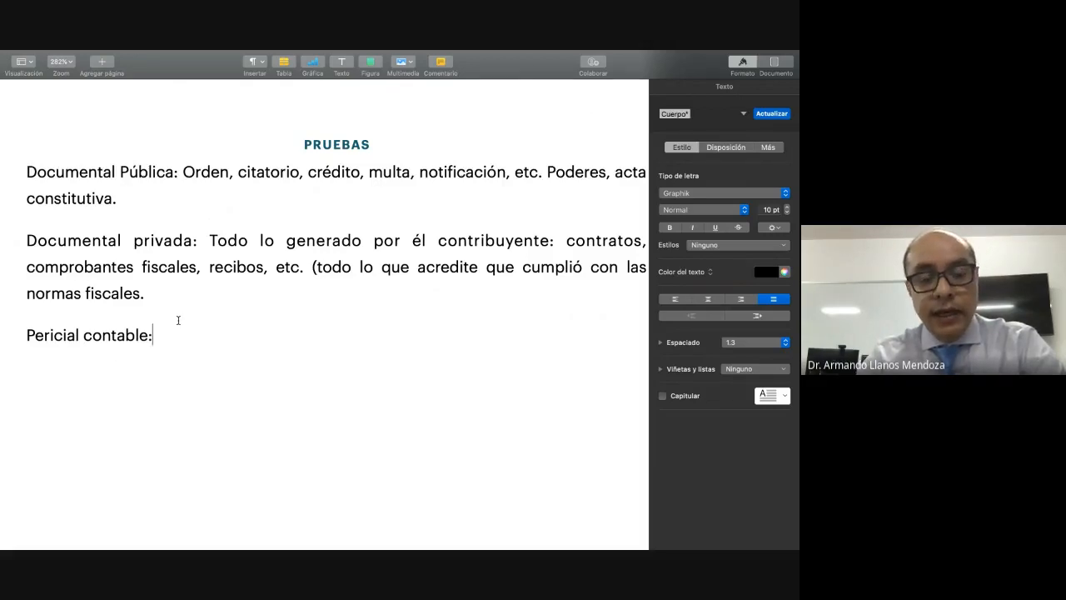
Step: Describe the "Pericial contable:" entry as "Dictamen contable, recursos exclusivos de fondo."
text(Dictame)
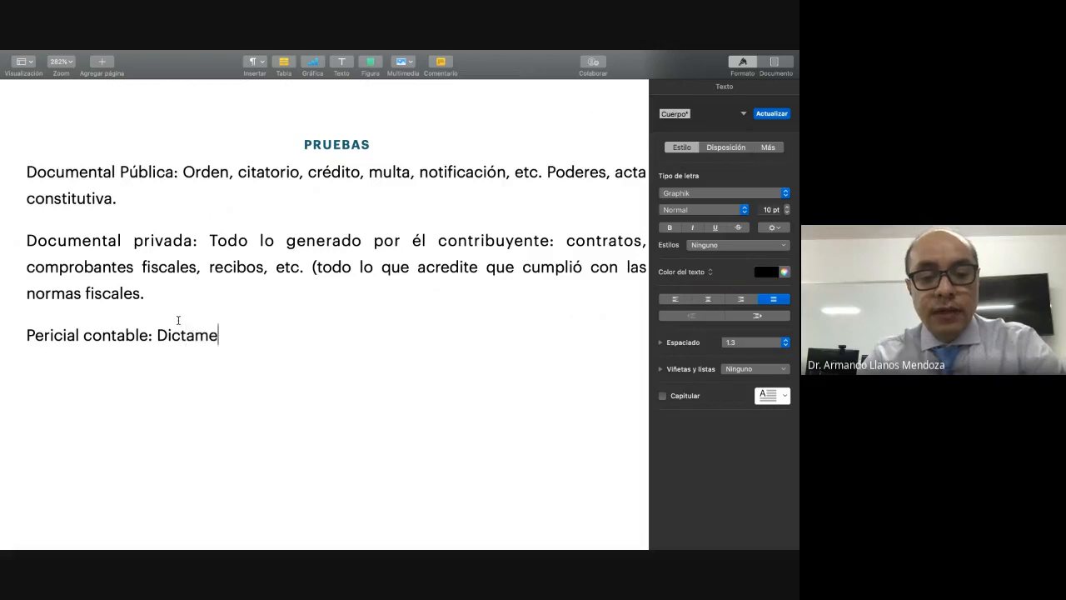
text(n contable)
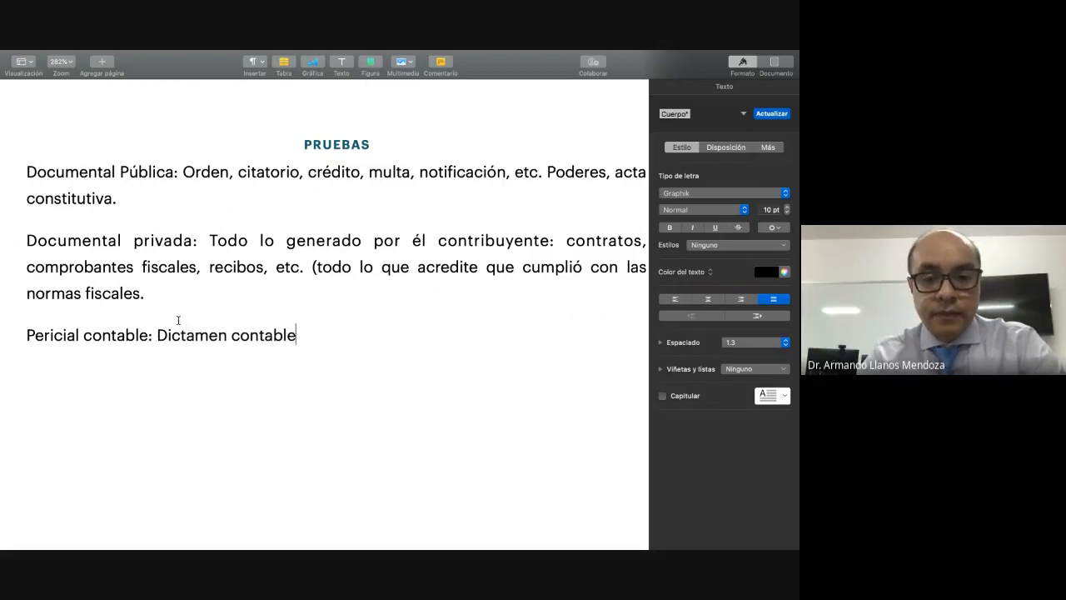
text(, recursos esxlu)
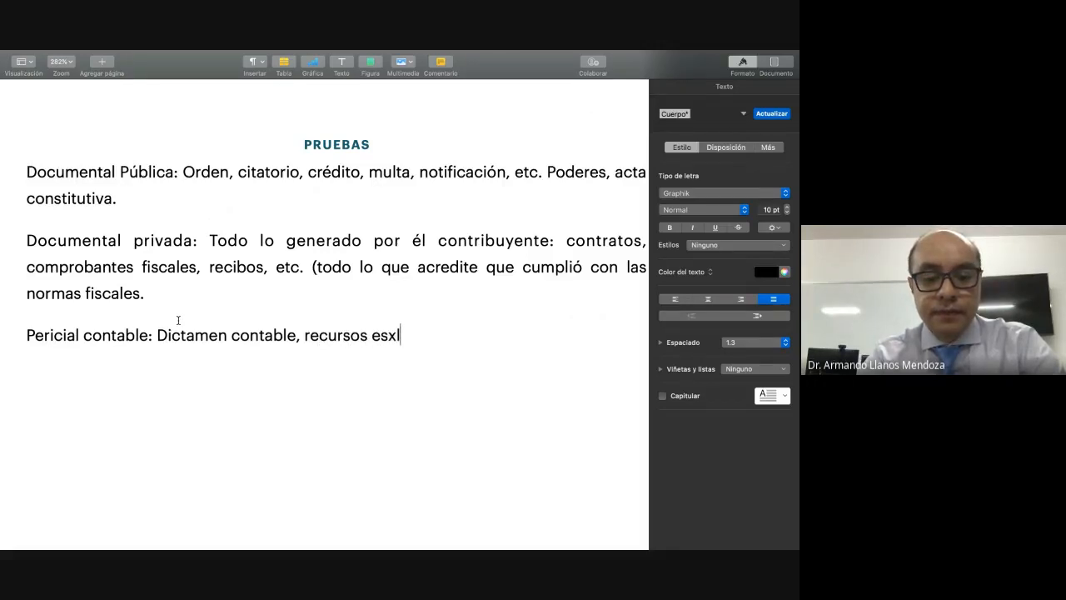
key(BackSpace)
key(BackSpace)
key(BackSpace)
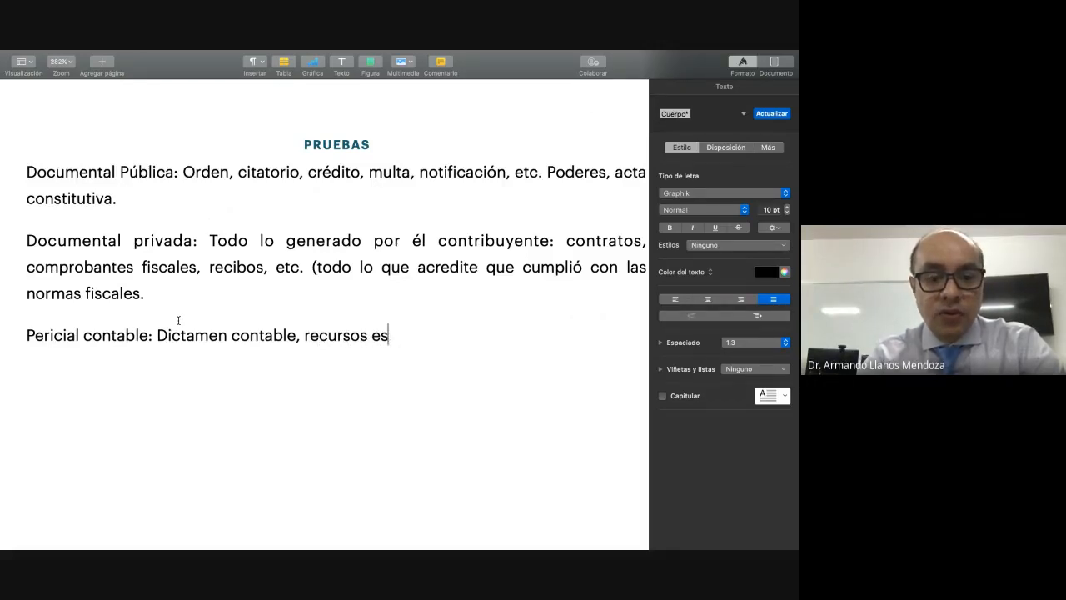
key(BackSpace)
text(xc)
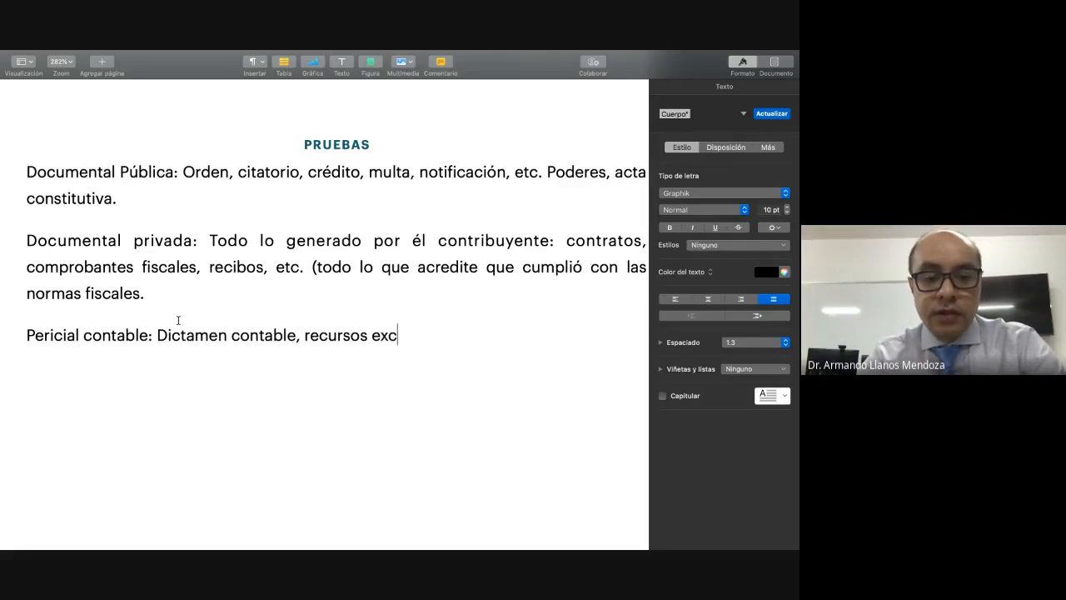
text(lusivo)
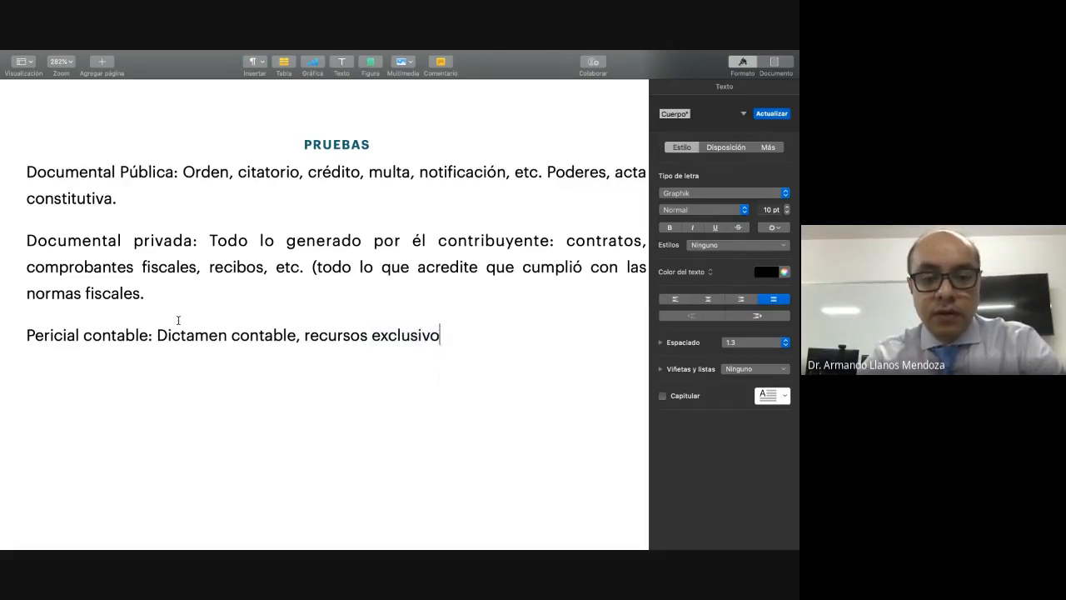
text(s de fondo.)
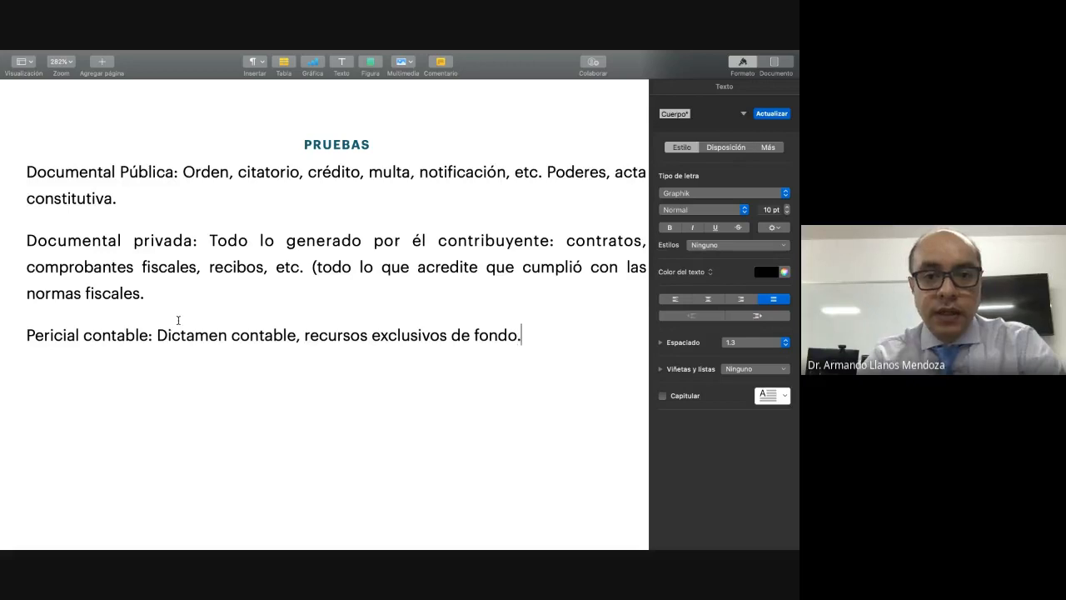
Step: Start the label of a fourth evidence entry on a new paragraph below the "Pericial contable" entry
key(Return)
key(Return)
key(BackSpace)
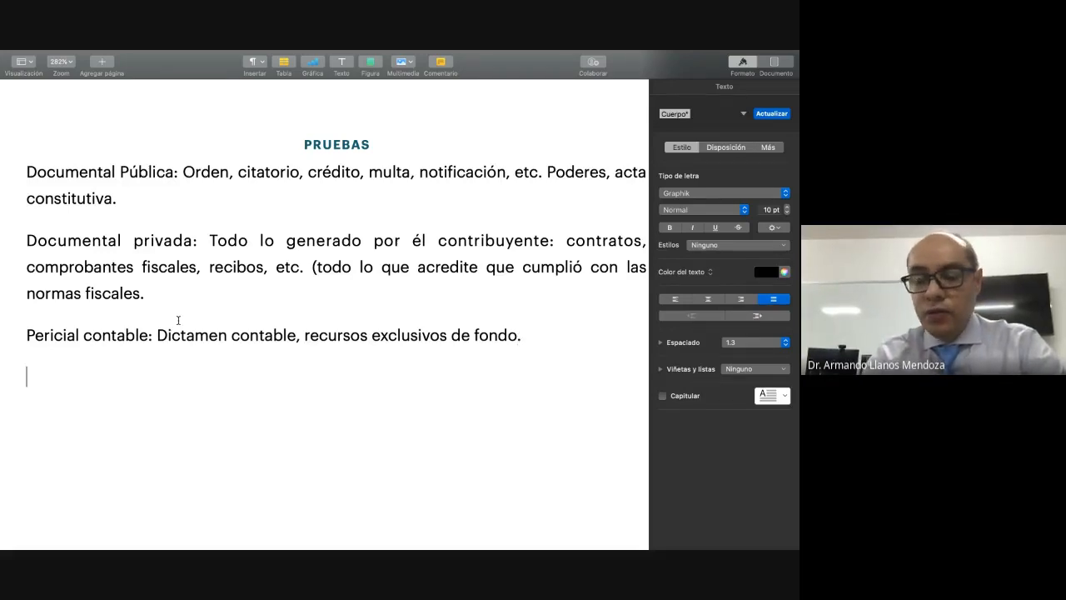
text(Preunci)
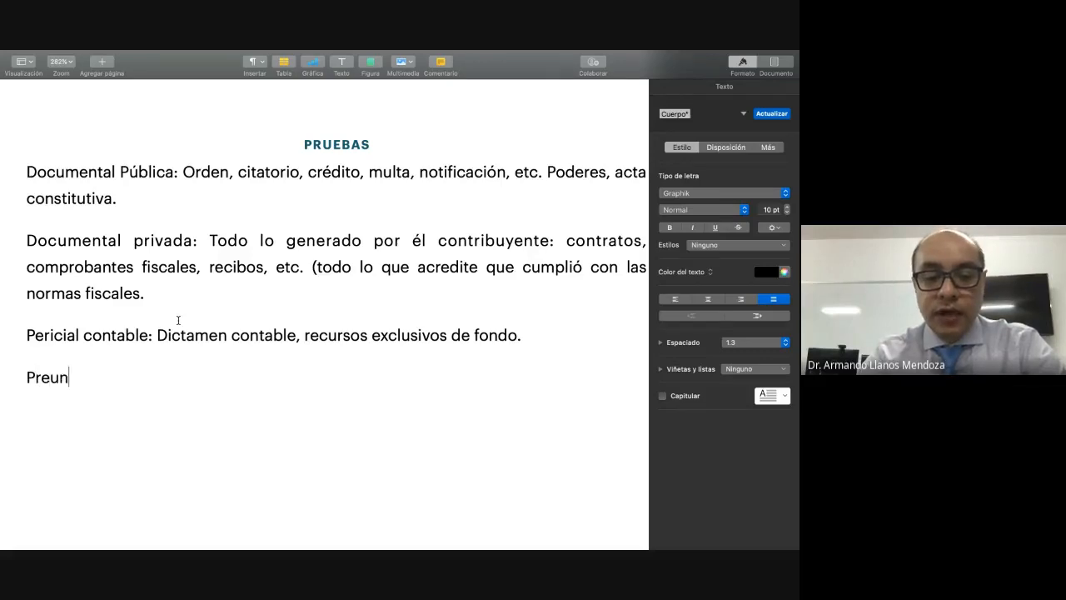